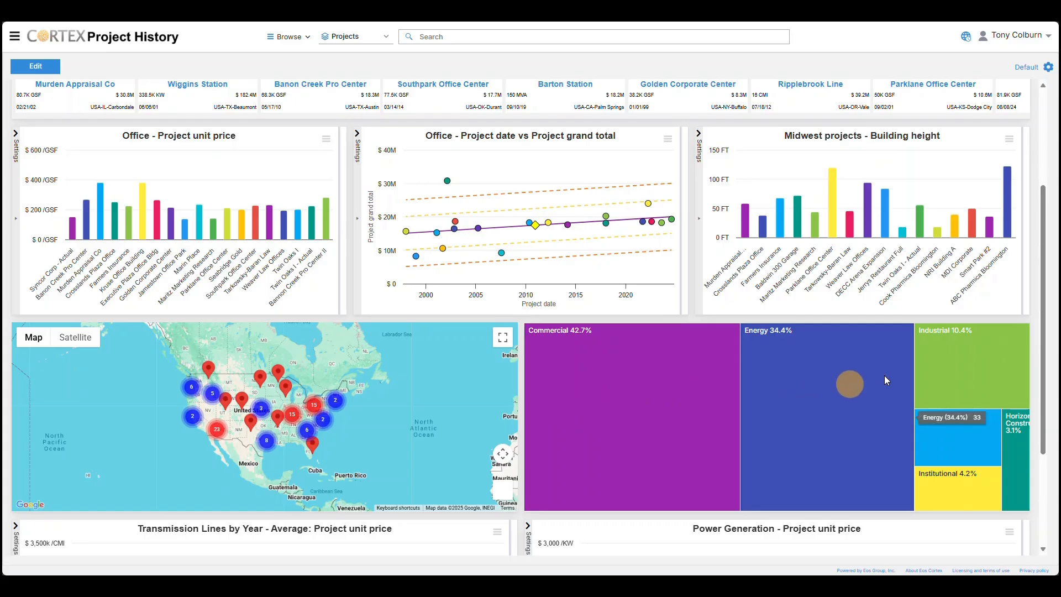
- Examine the project map around the Midwest and the dashboard's transmission line and power generation charts
click(288, 417)
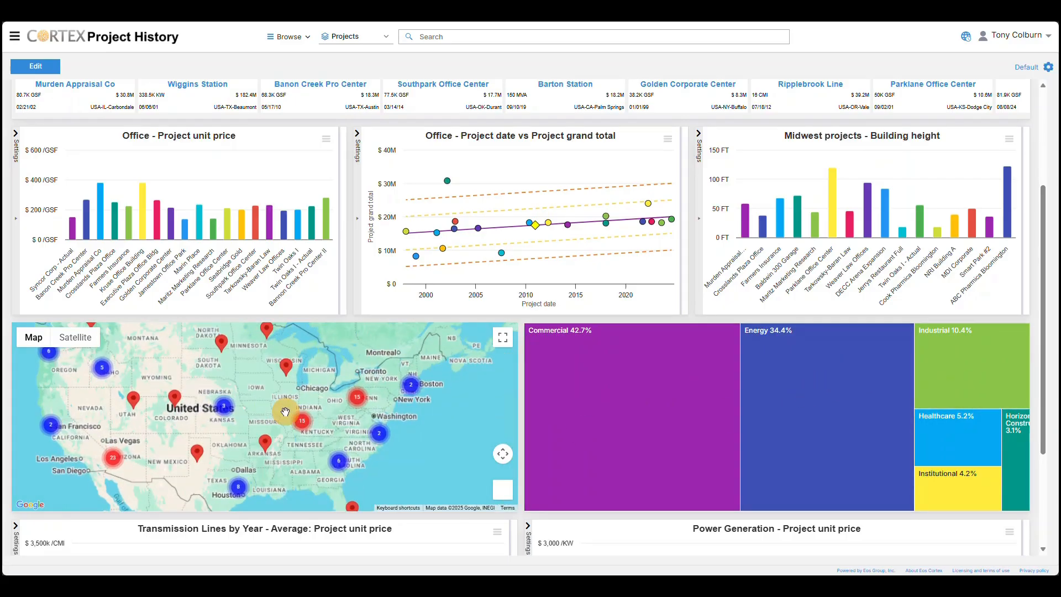
scroll(504, 521, down, 3)
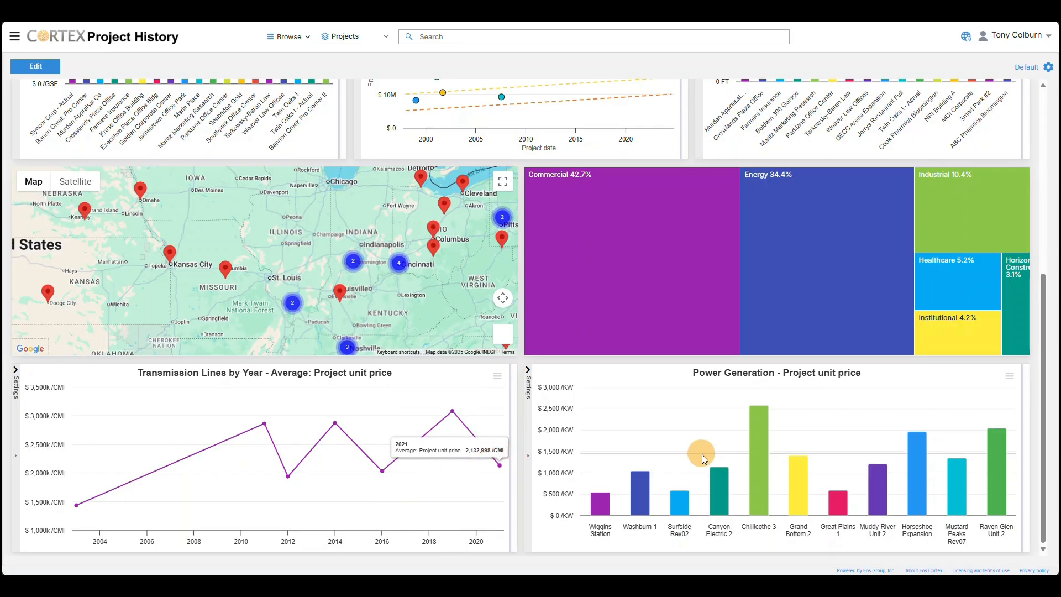
scroll(654, 485, up, 6)
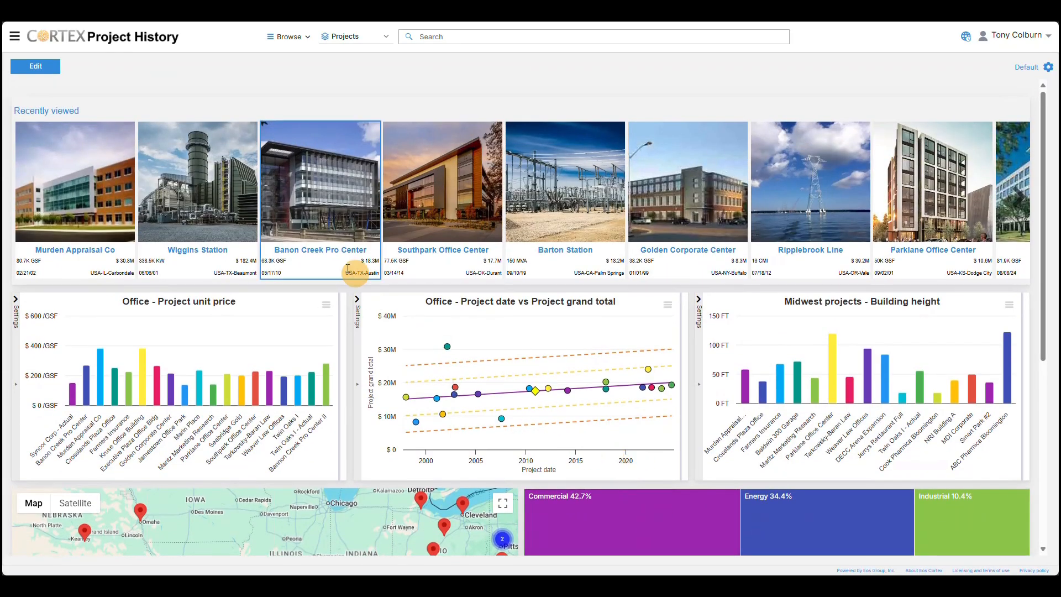
- Open the Banon Creek Pro Center project and review its Commercial GC KPIs through to the Metrics group
click(318, 248)
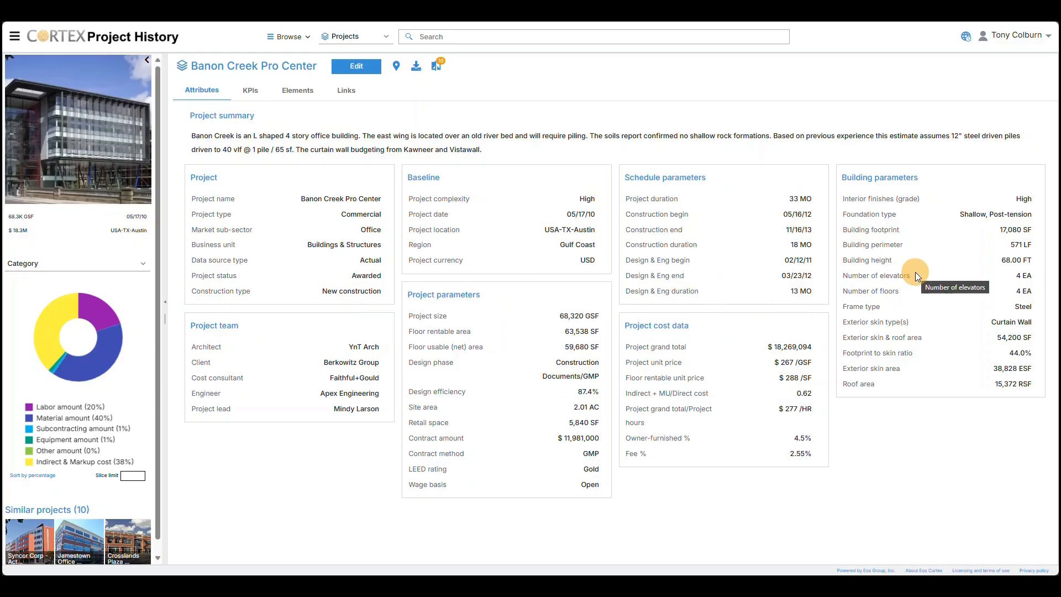
click(254, 93)
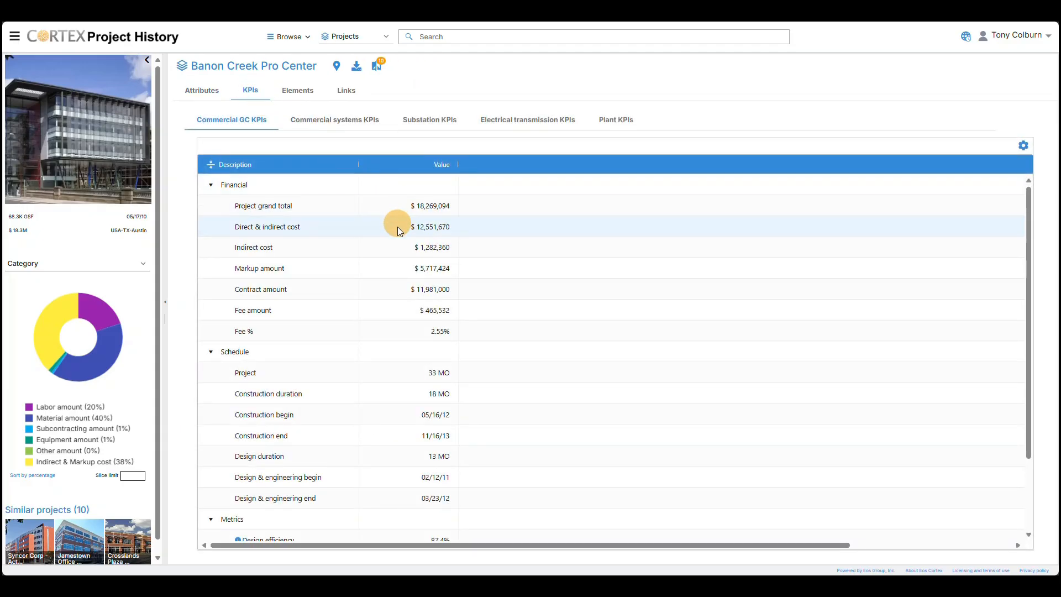
scroll(396, 365, down, 2)
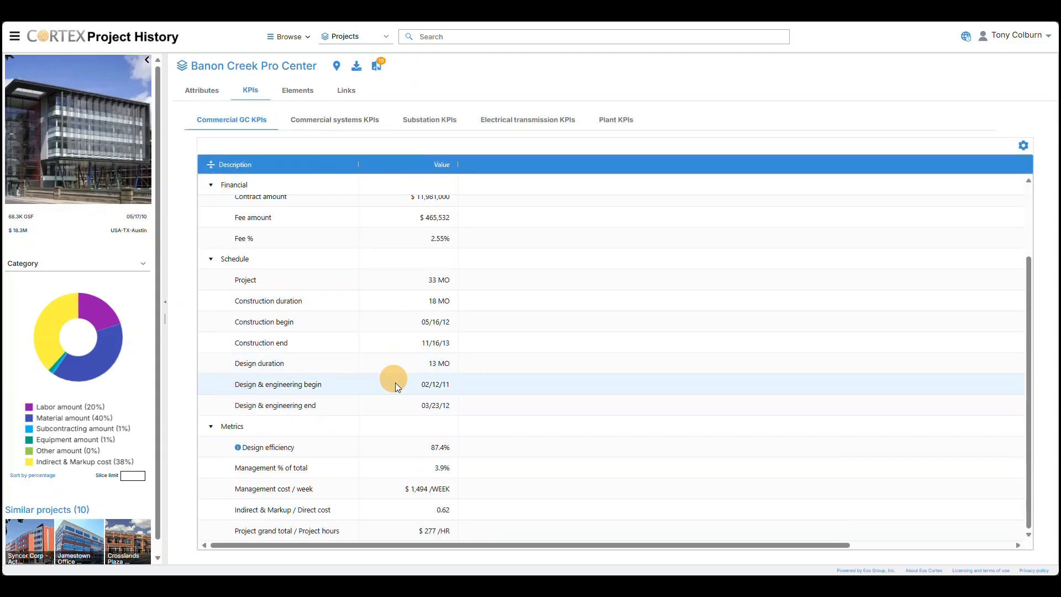
mouse_move(239, 447)
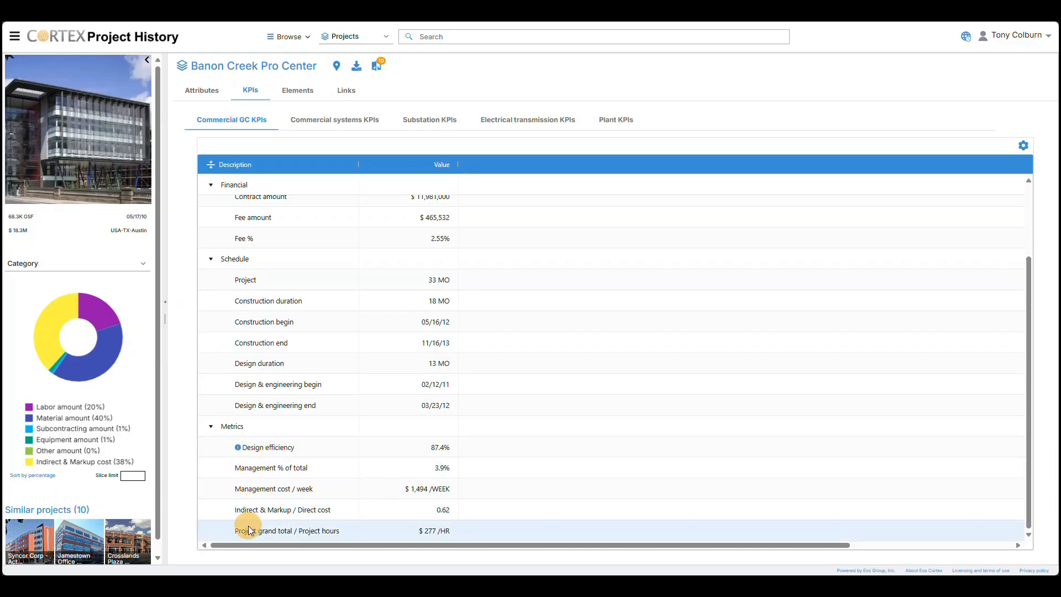
- Review Banon Creek Pro Center's Commercial systems KPIs from the building parameters through the shell parameters
click(325, 125)
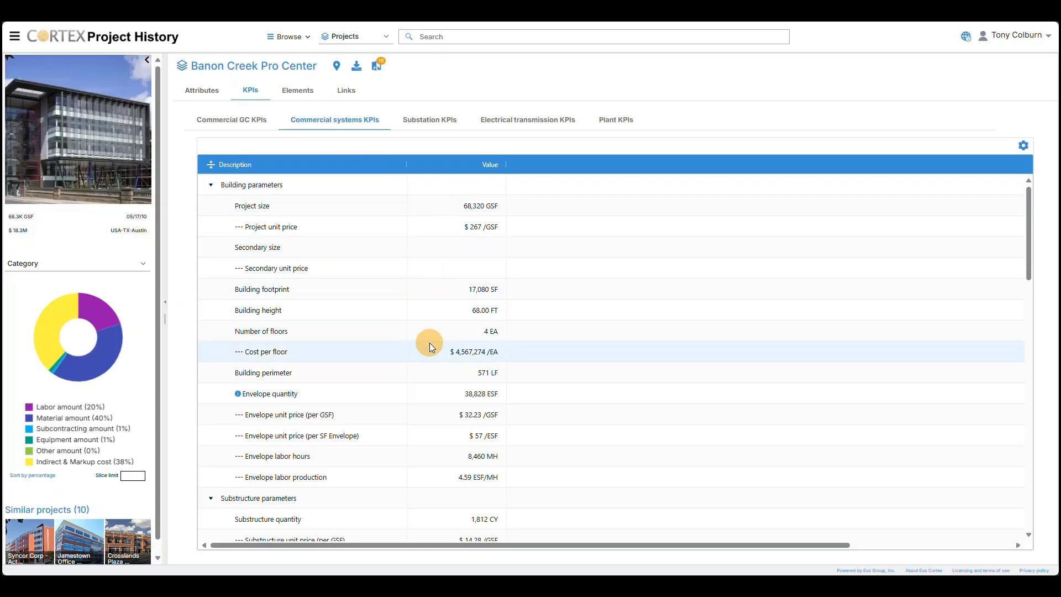
scroll(429, 346, down, 3)
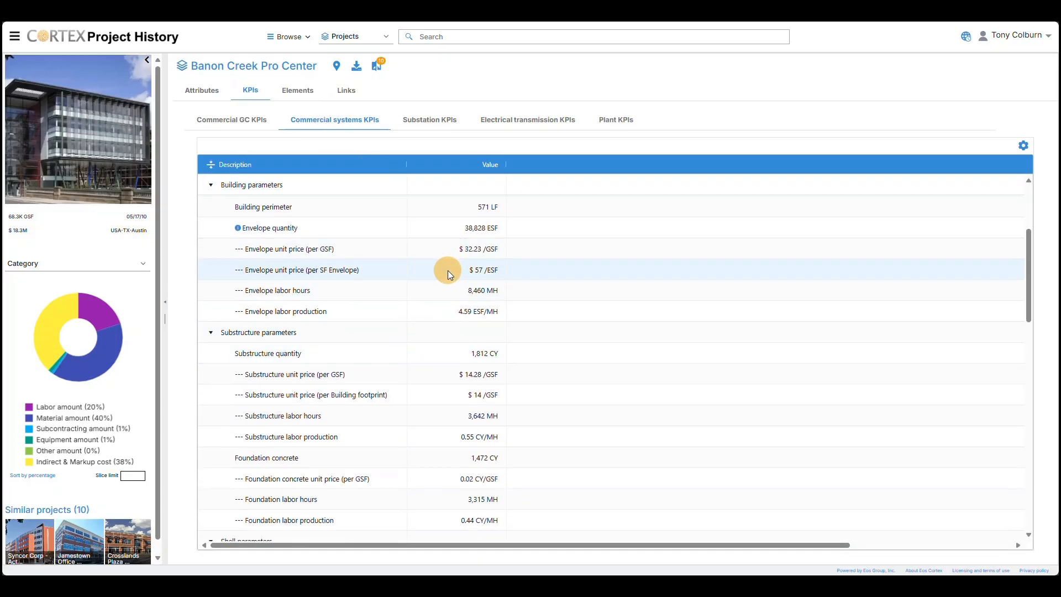
scroll(445, 291, down, 2)
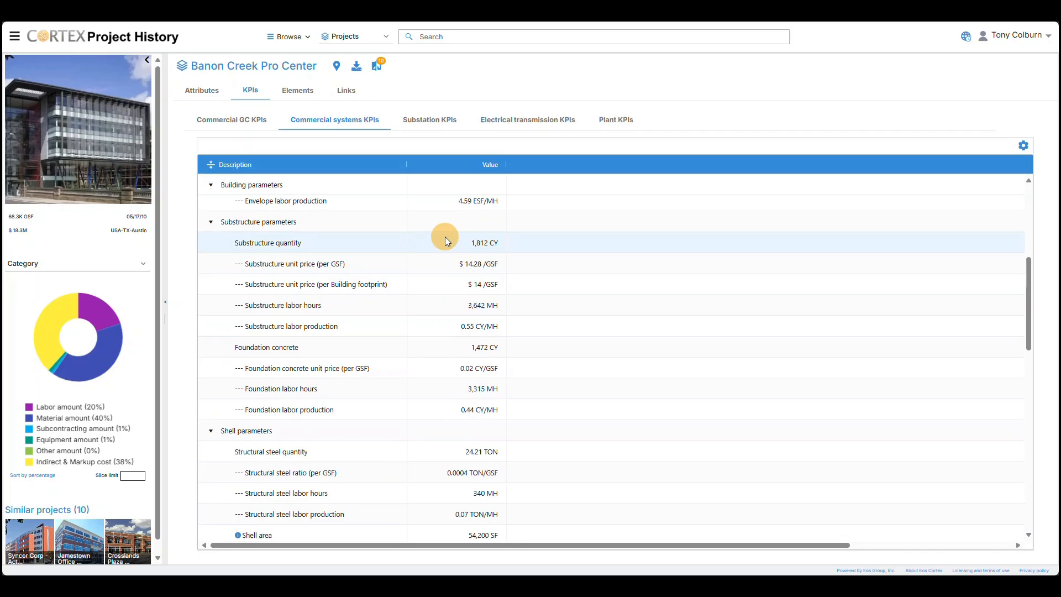
scroll(446, 276, down, 3)
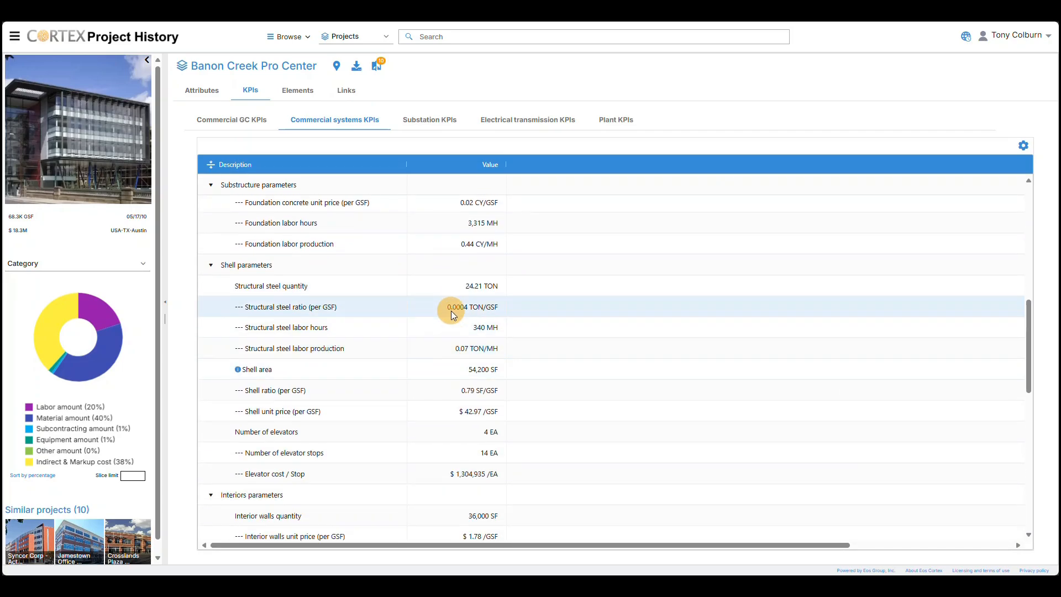
- Show the project's Uniformat elements and expand B Shell down to the B20 Exterior Vertical Enclosures items
click(290, 98)
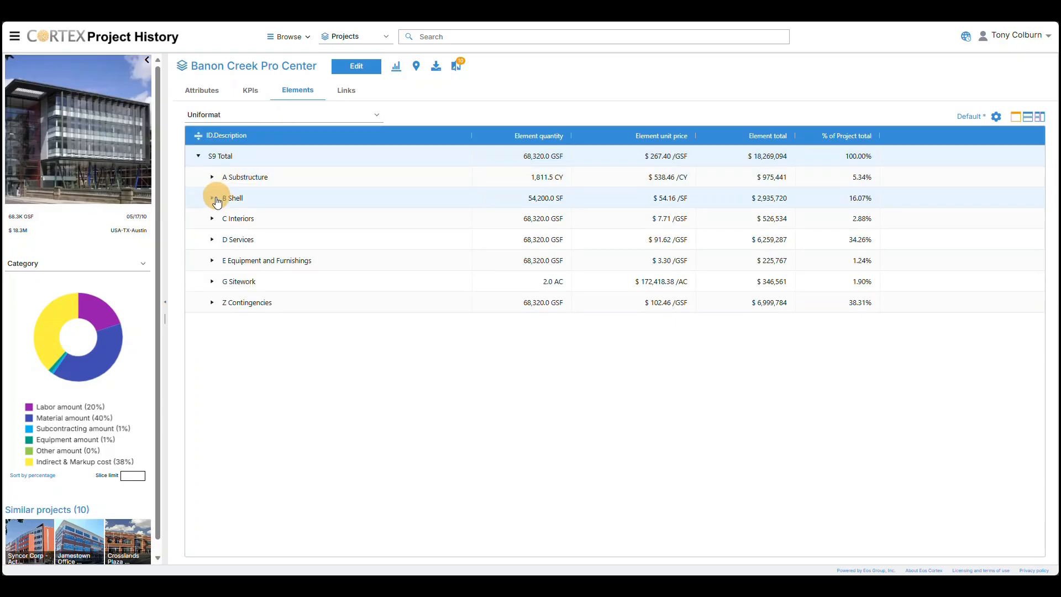
click(212, 199)
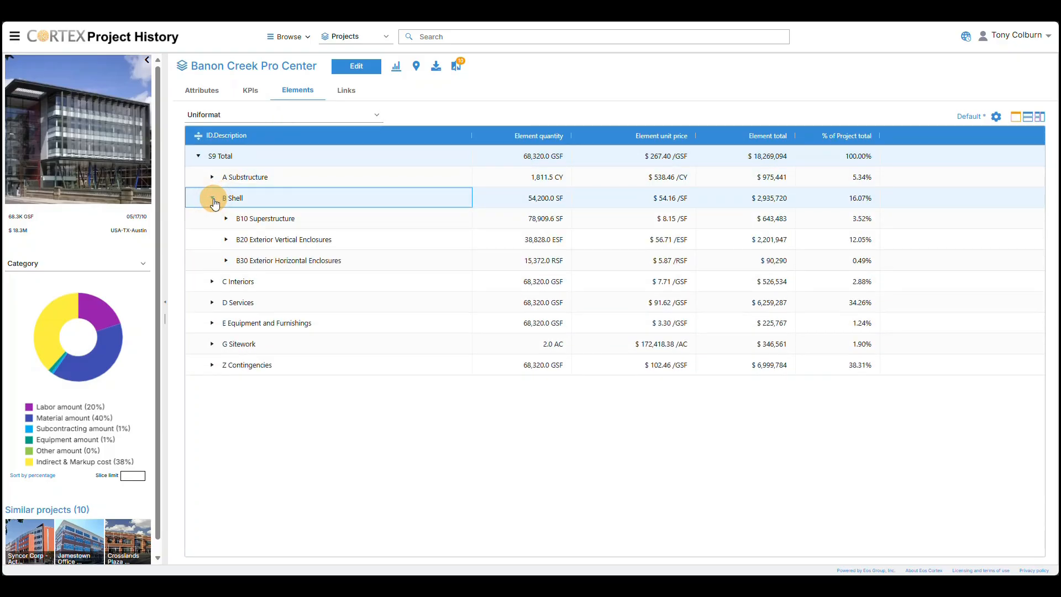
click(226, 239)
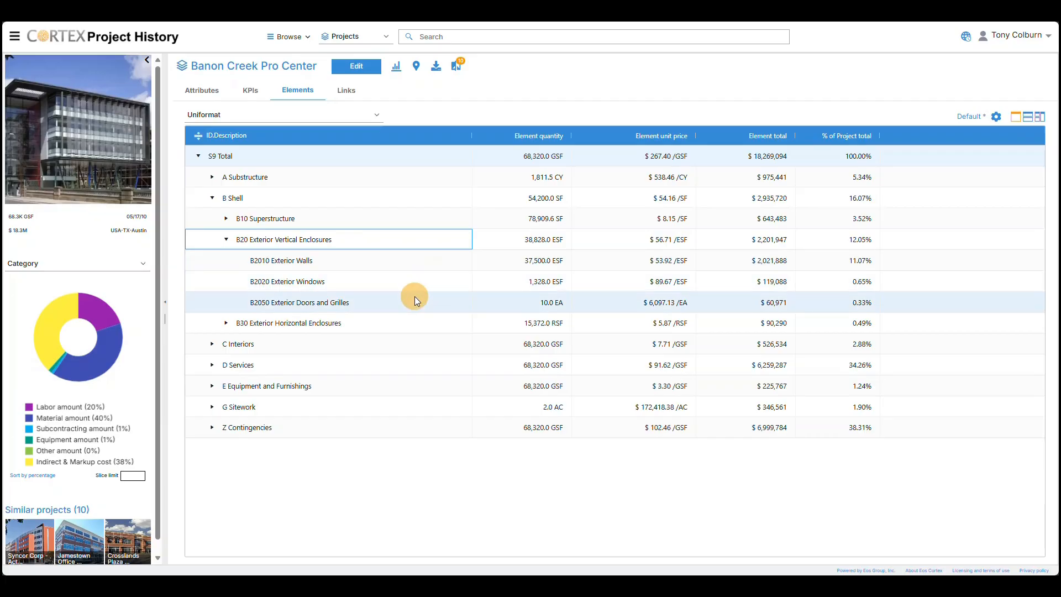
- Chart the project's Uniformat elements and change the chart type to Donut
click(397, 66)
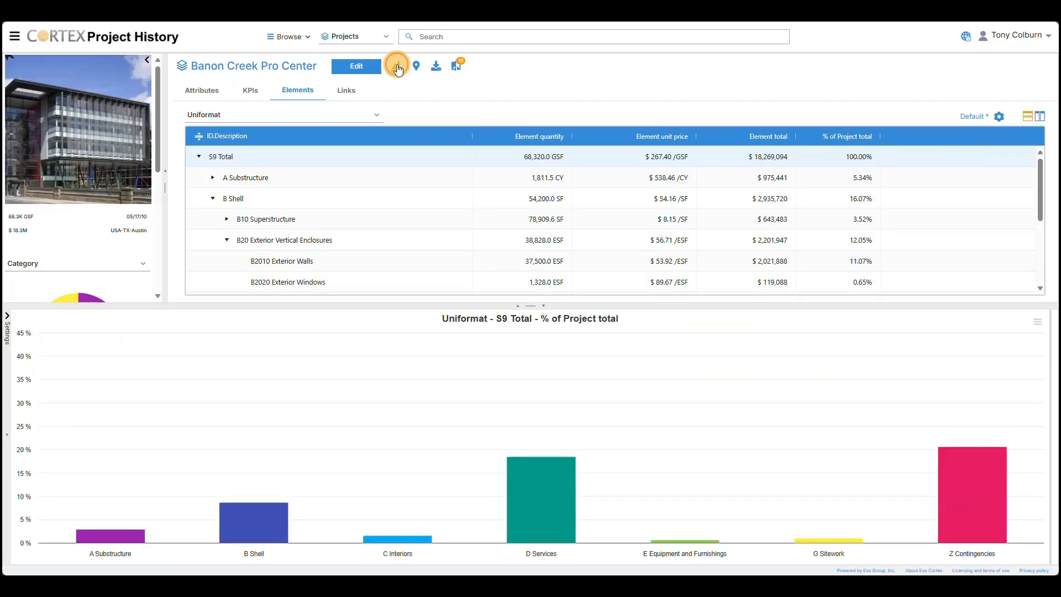
mouse_move(539, 478)
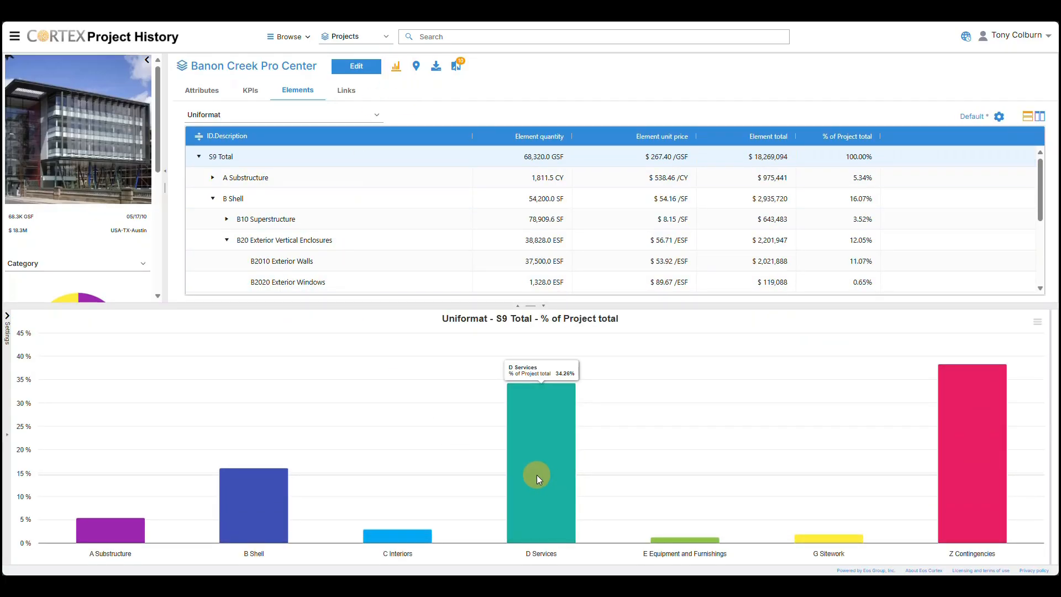
click(8, 317)
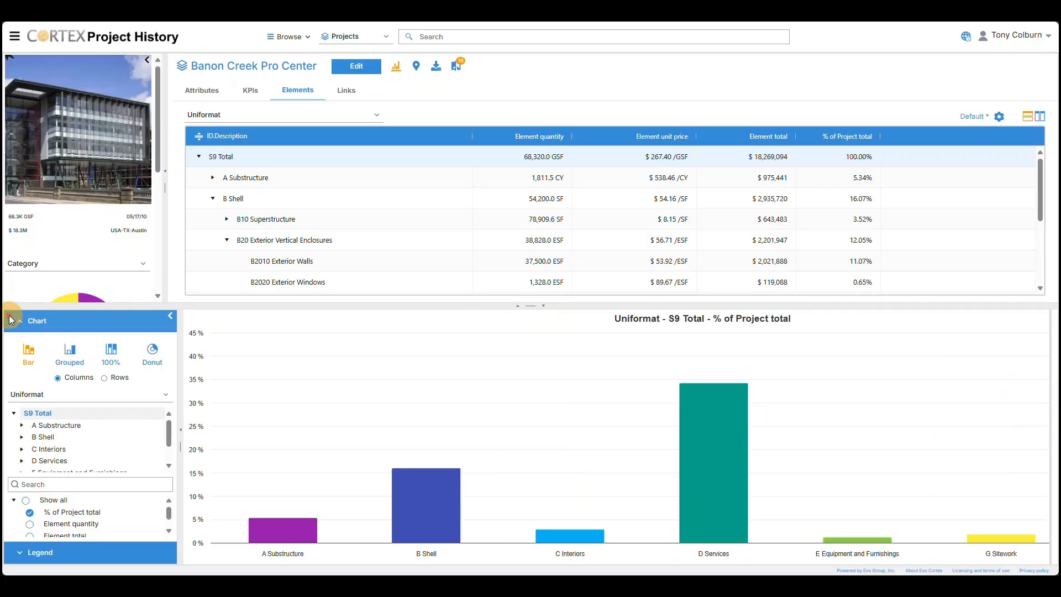
click(153, 352)
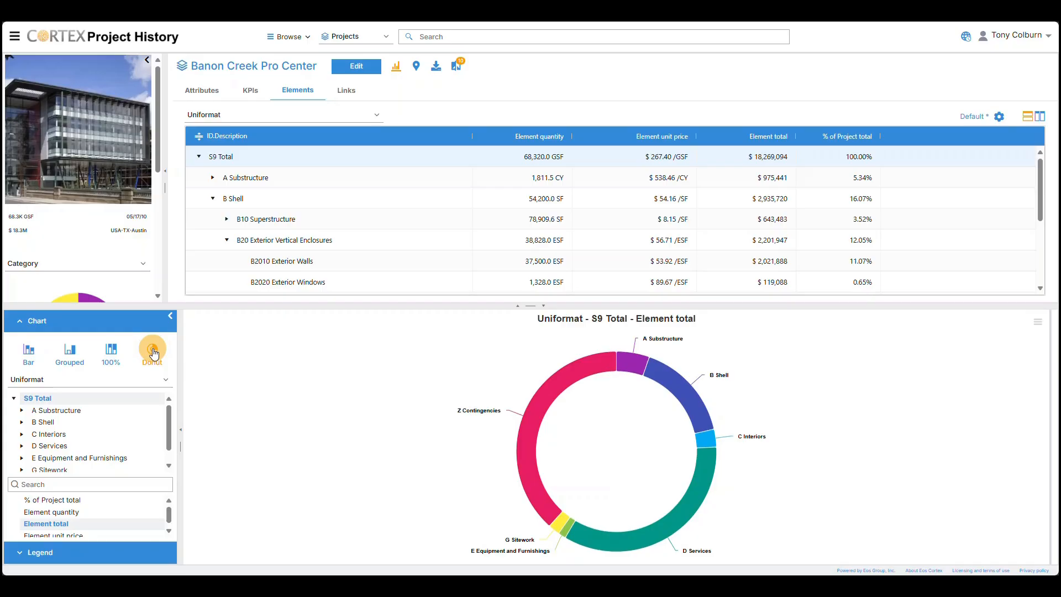
- Preview the A120 Site Plan.pdf drawing from Banon Creek Pro Center's linked files and look over the site layout
click(344, 92)
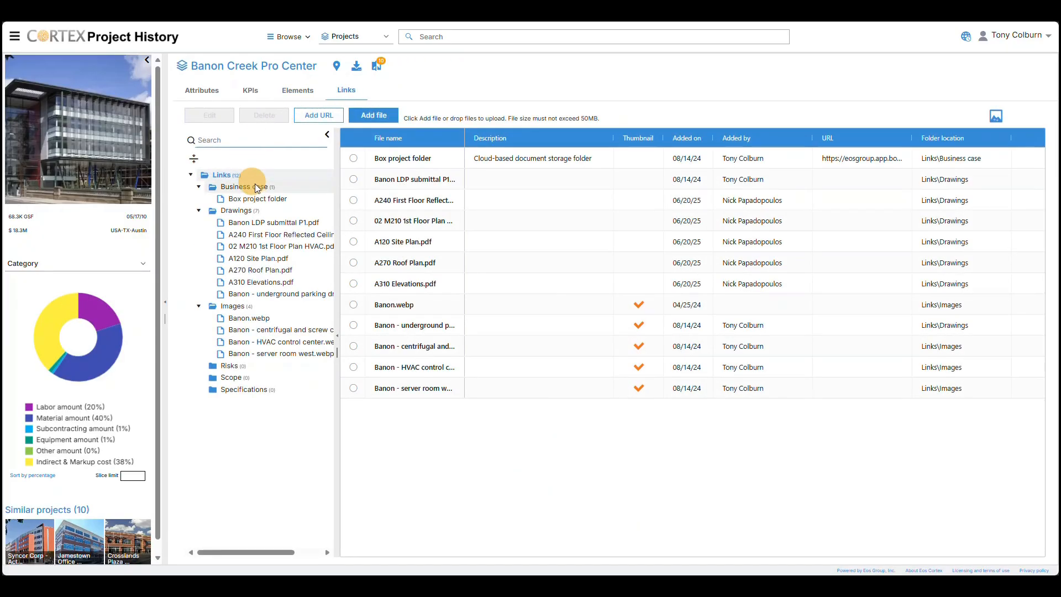
click(245, 258)
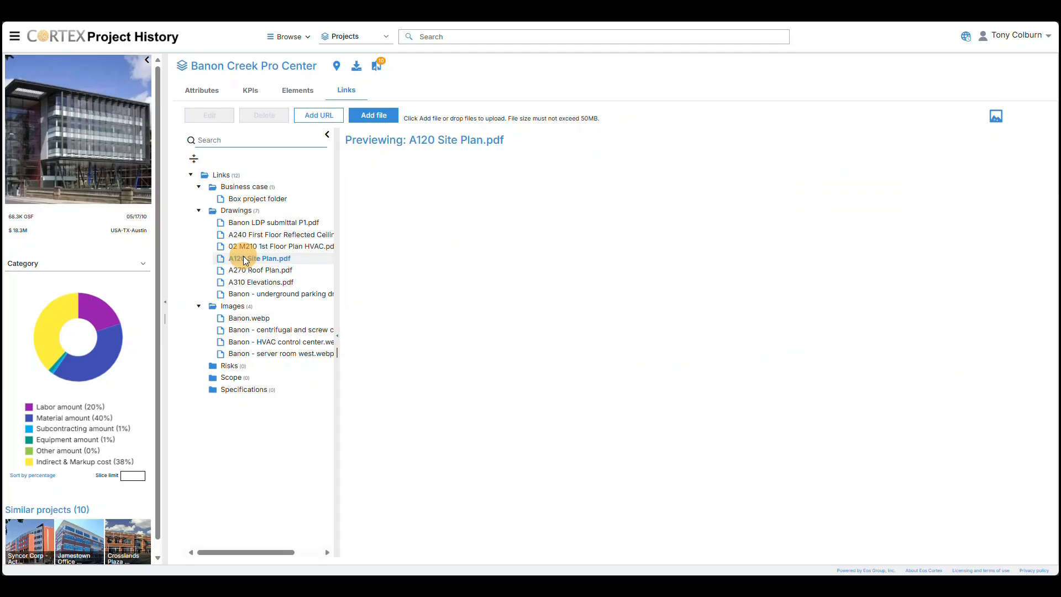
scroll(497, 315, down, 2)
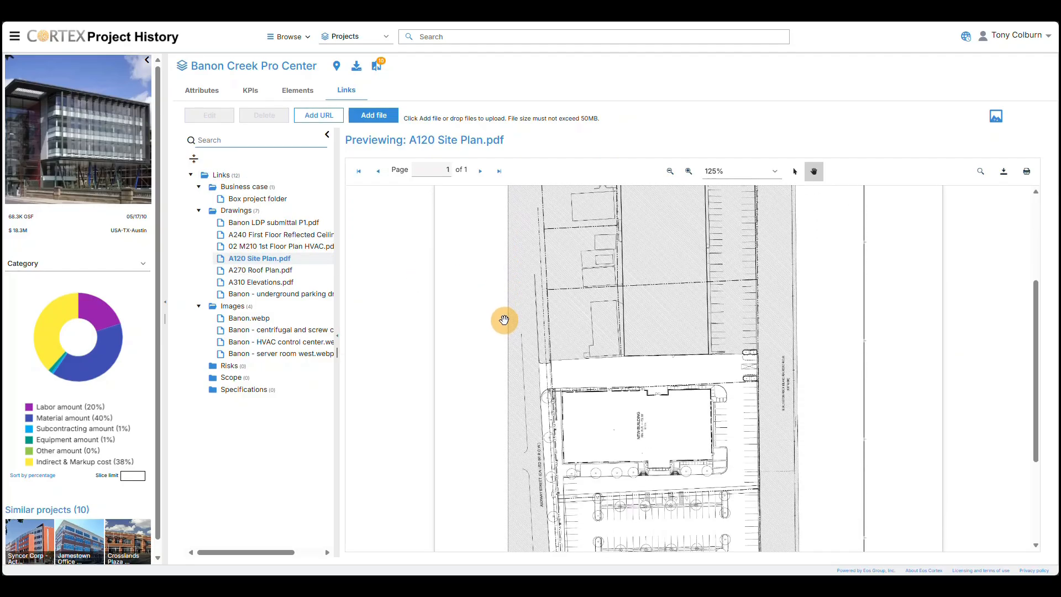
scroll(504, 320, down, 2)
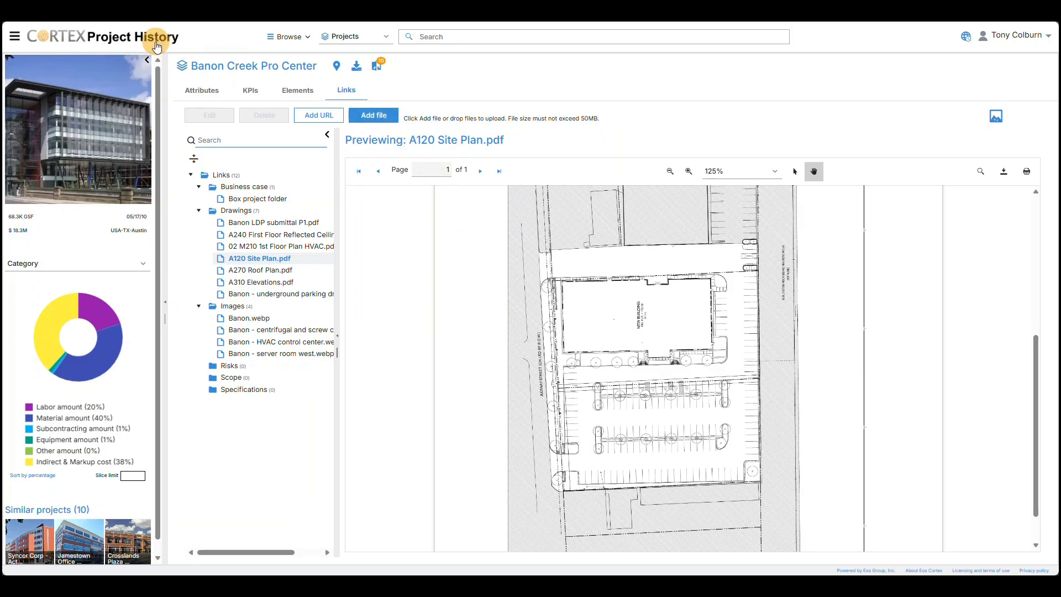
- Return to the dashboard and open the attributes of the recently viewed Wiggins Station project
click(157, 47)
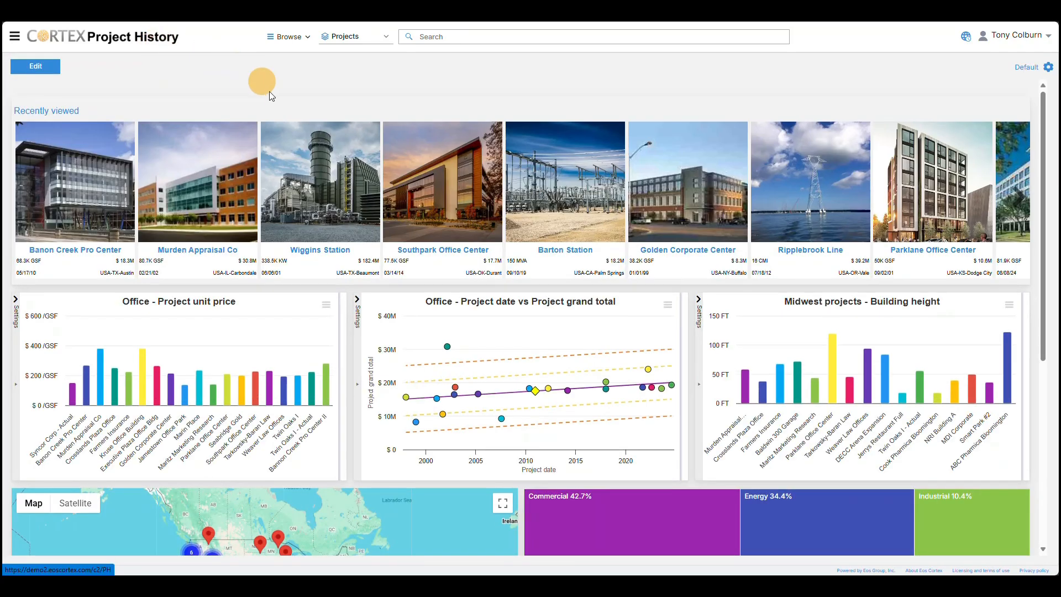
click(311, 201)
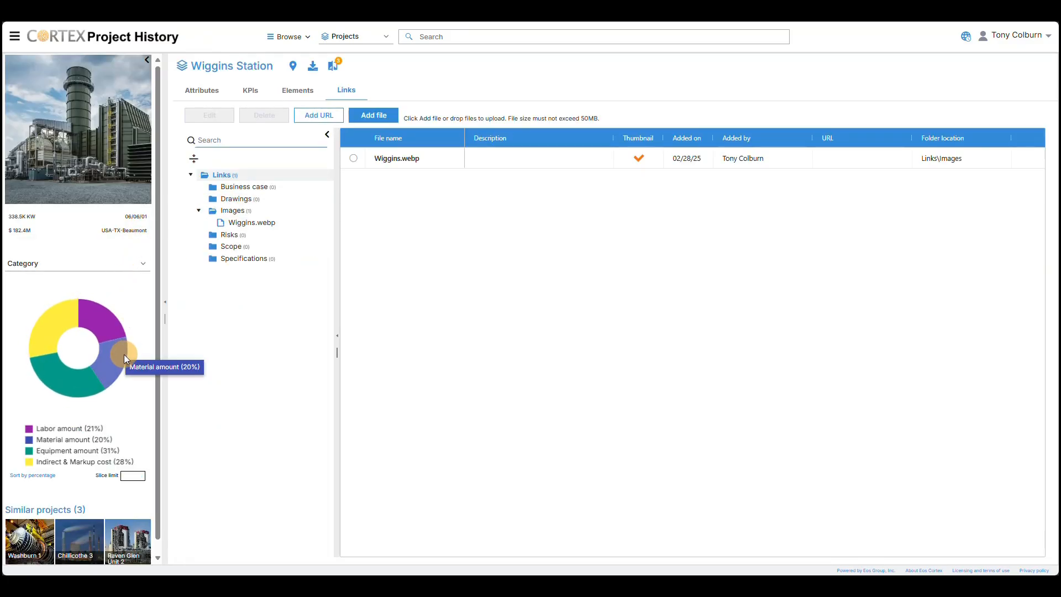
click(202, 90)
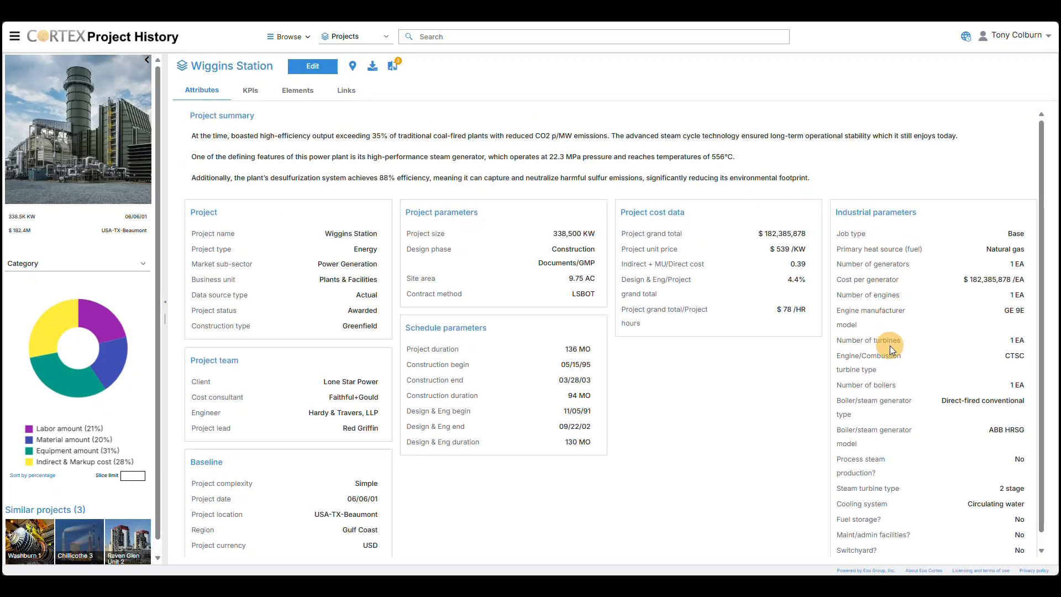
- Review Wiggins Station's Plant KPIs from the project metrics through the discipline metrics
click(251, 92)
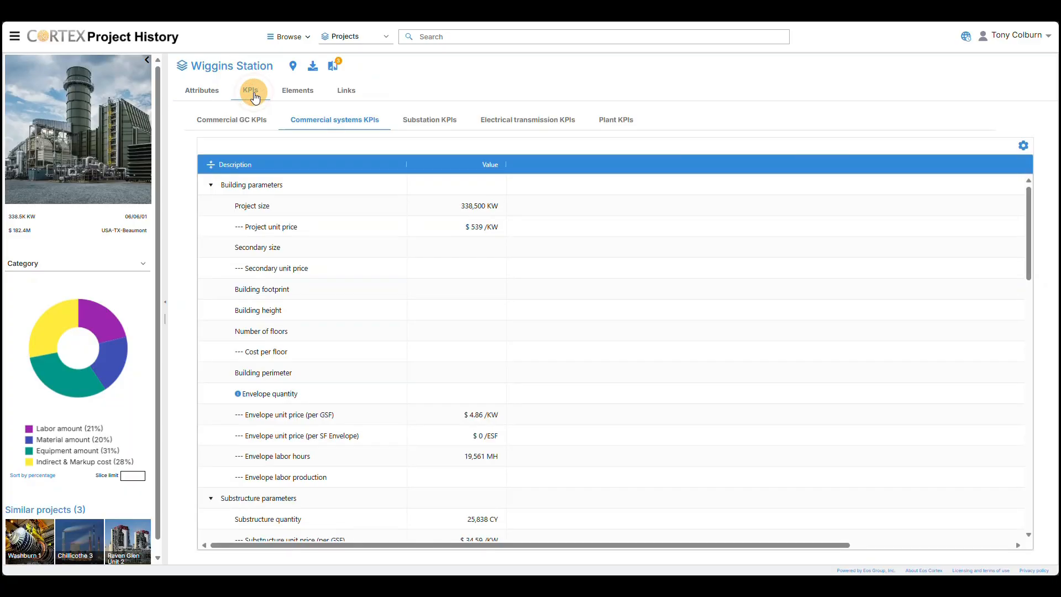
click(605, 125)
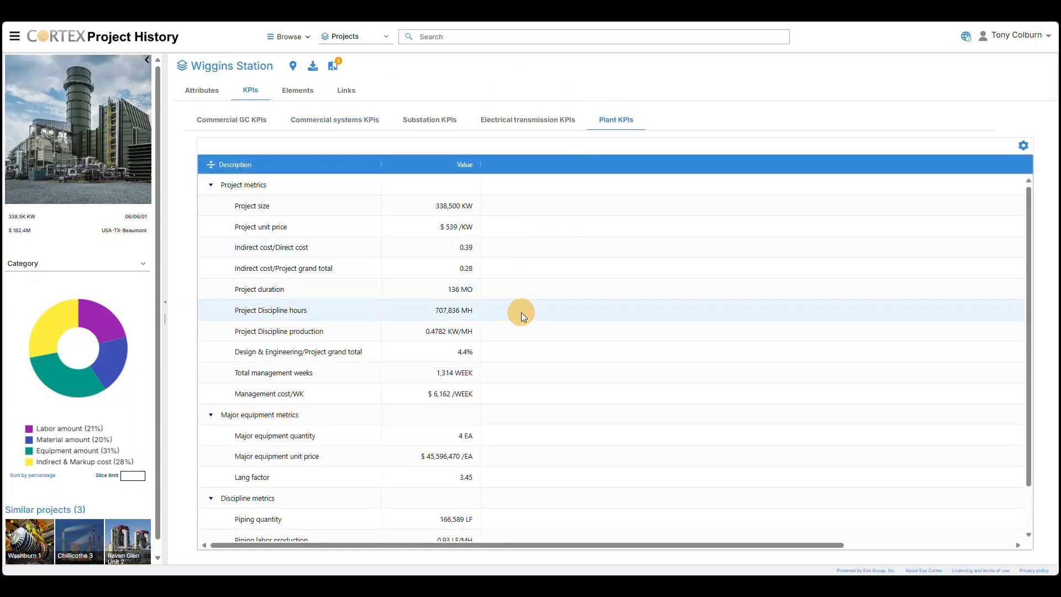
scroll(506, 355, down, 2)
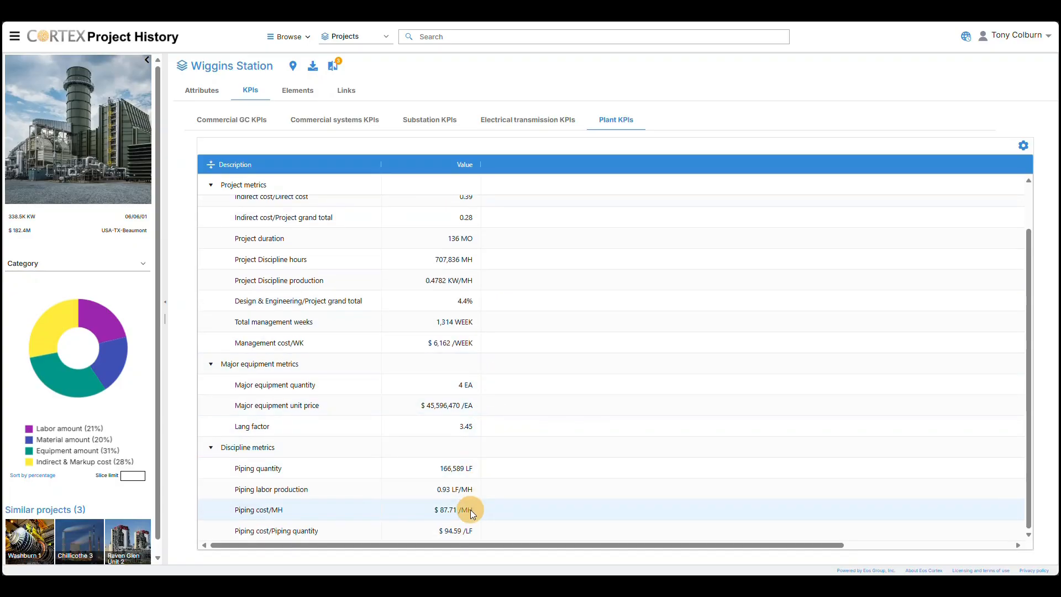
- Show Wiggins Station's cost elements and choose a different breakdown structure for them
click(308, 94)
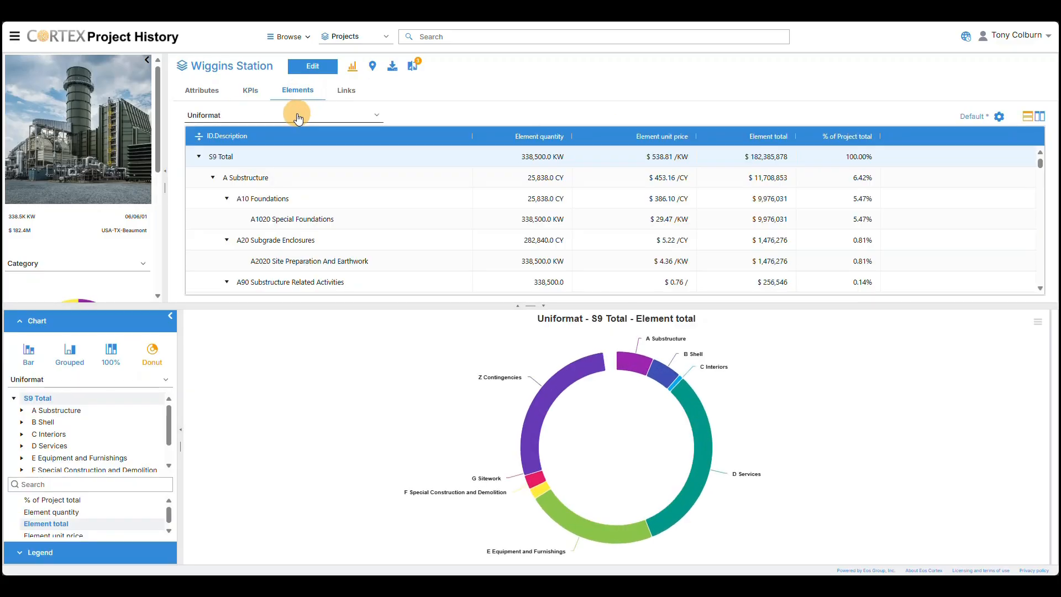
click(298, 114)
click(223, 191)
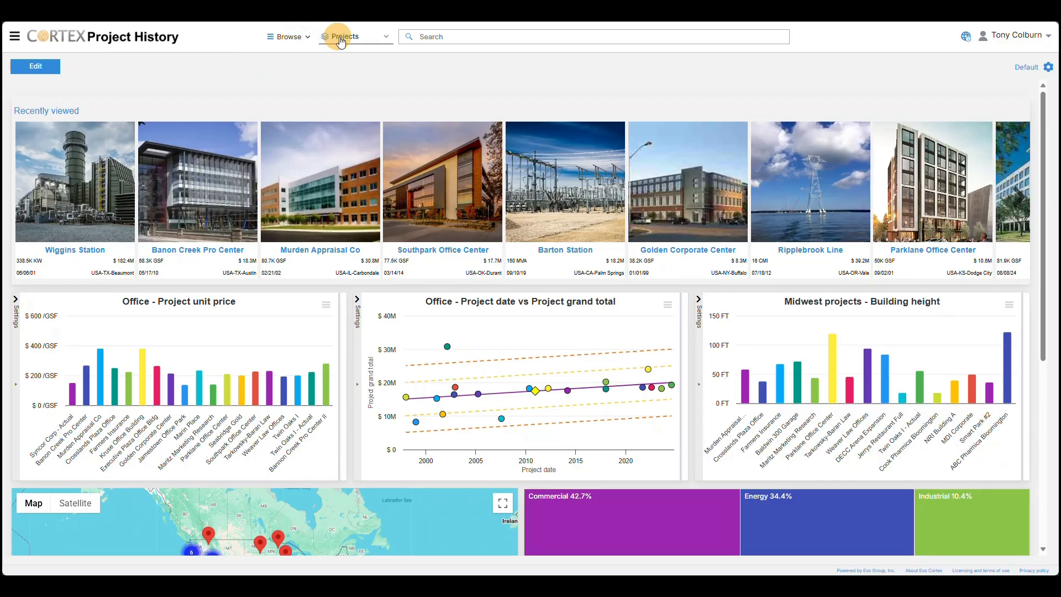
- Search the projects for "office" and switch the results list to the Advanced view
click(431, 35)
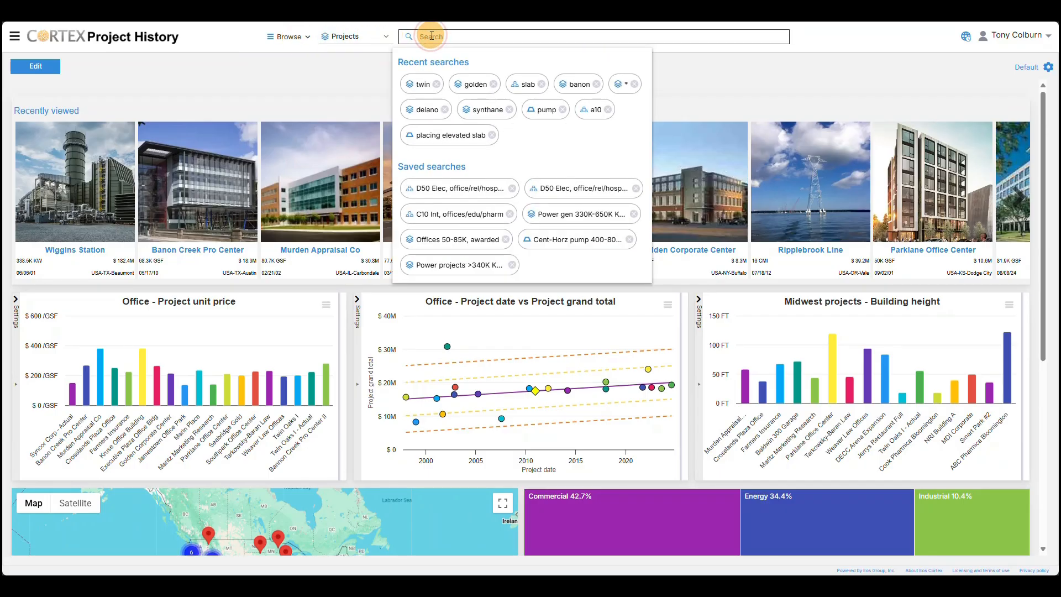
text(office)
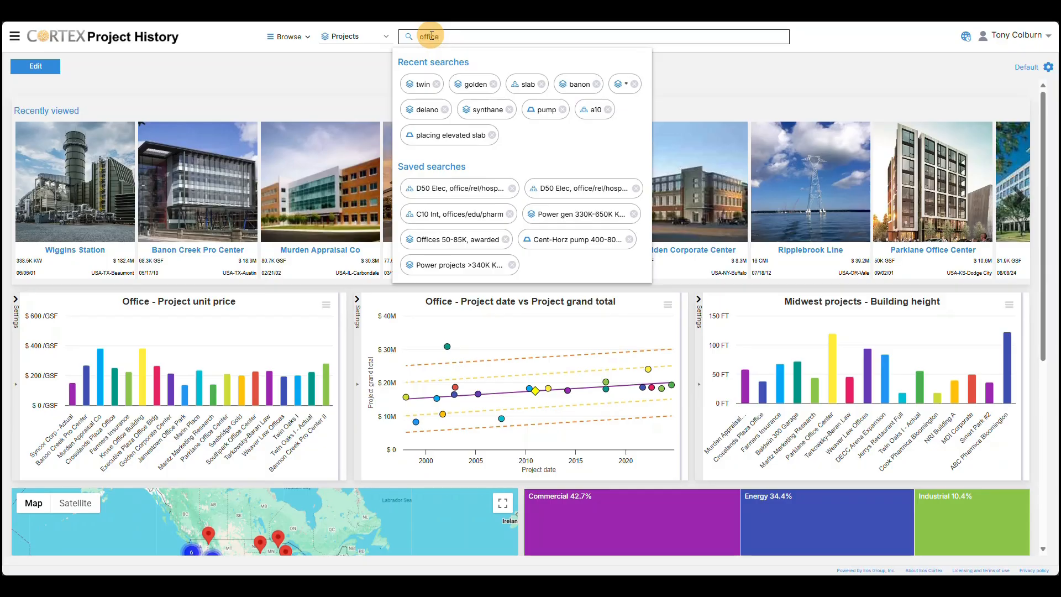
key(Return)
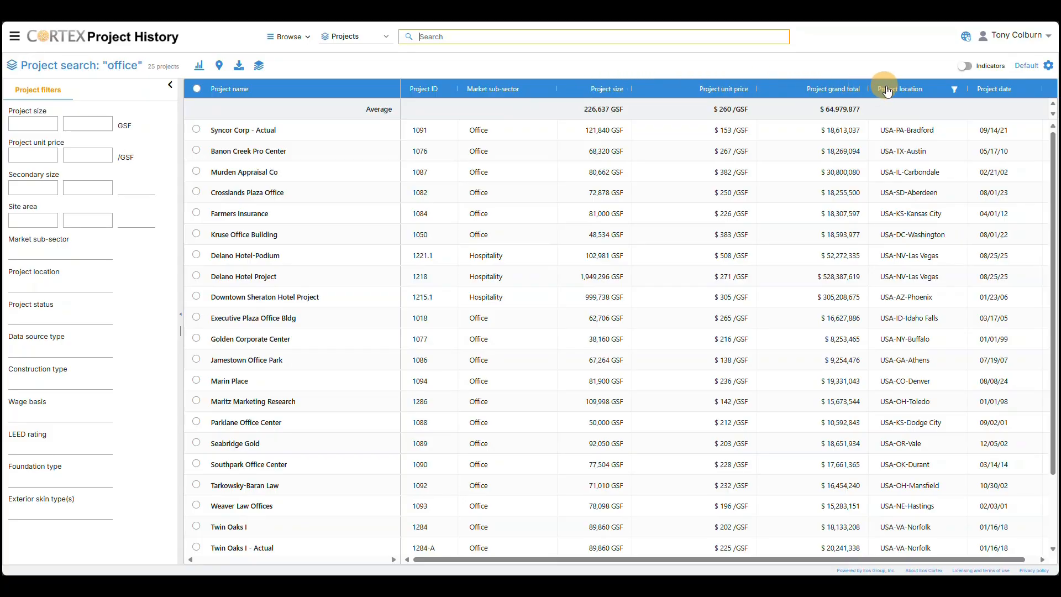
click(1050, 68)
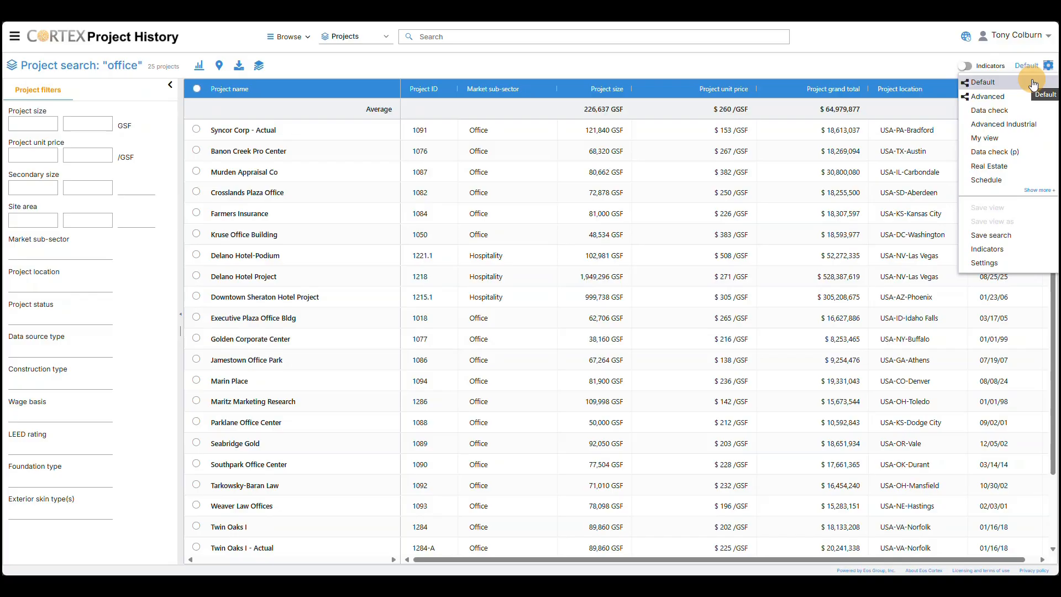
click(1013, 97)
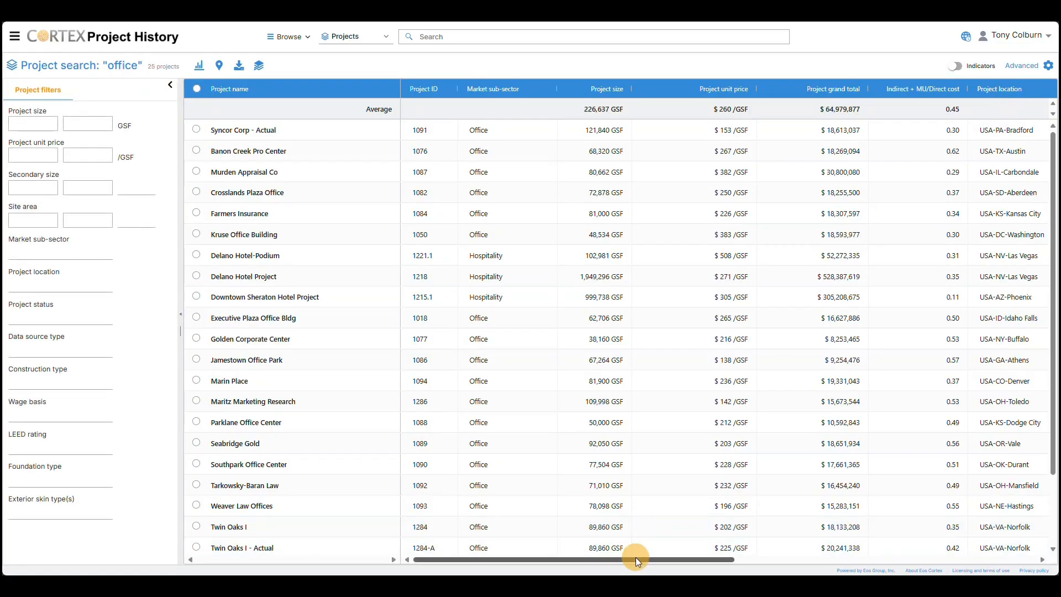
- Switch the results list to the Default view, enable Indicators, and inspect the unit price indicators for Kruse Office Building and Farmers Insurance
mouse_move(636, 557)
mouse_down()
mouse_move(931, 551)
mouse_move(630, 561)
mouse_up()
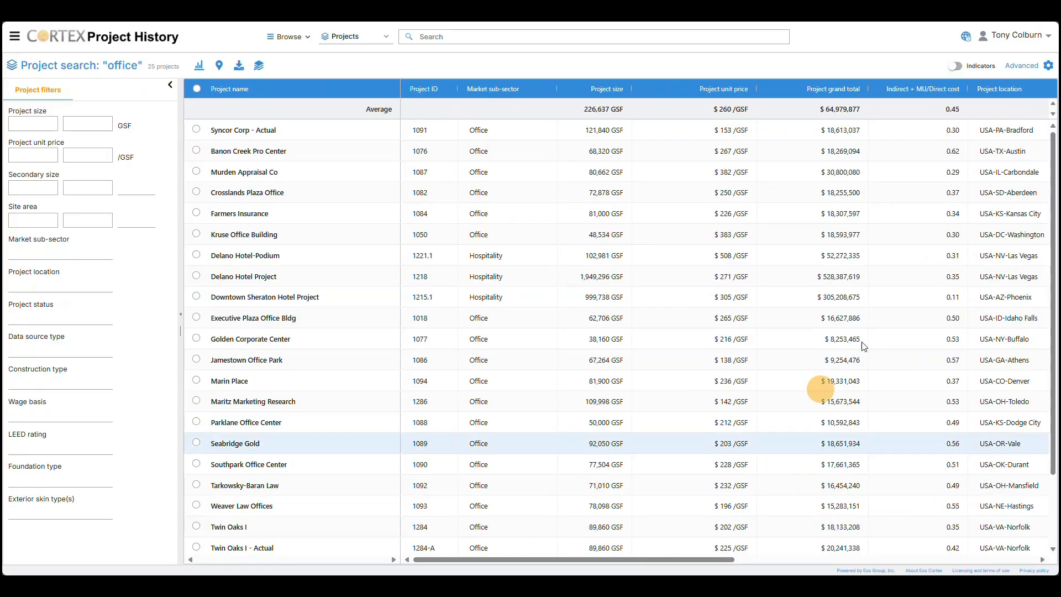
click(1047, 68)
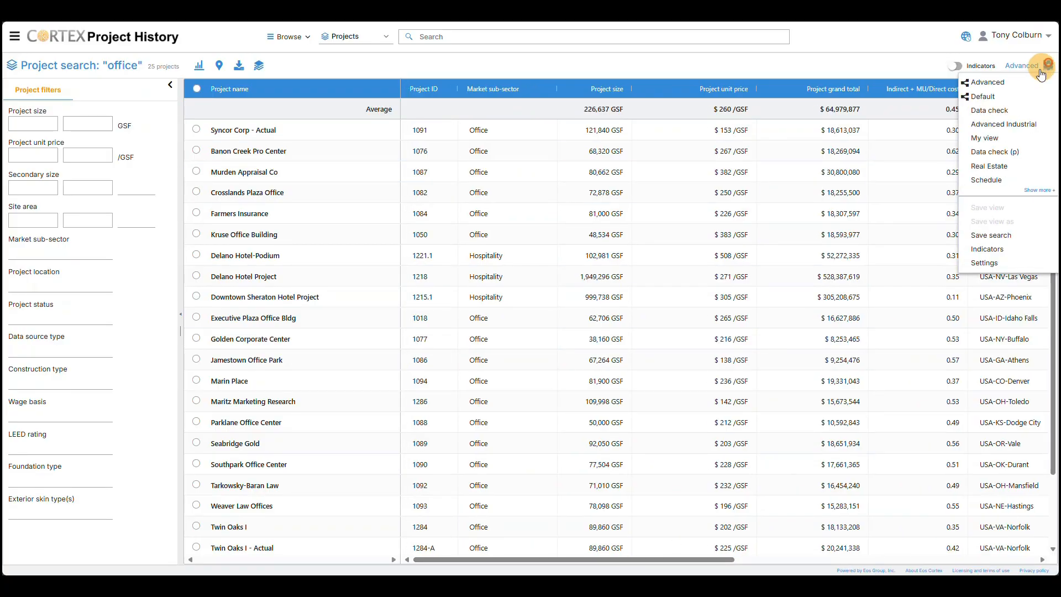
click(1012, 98)
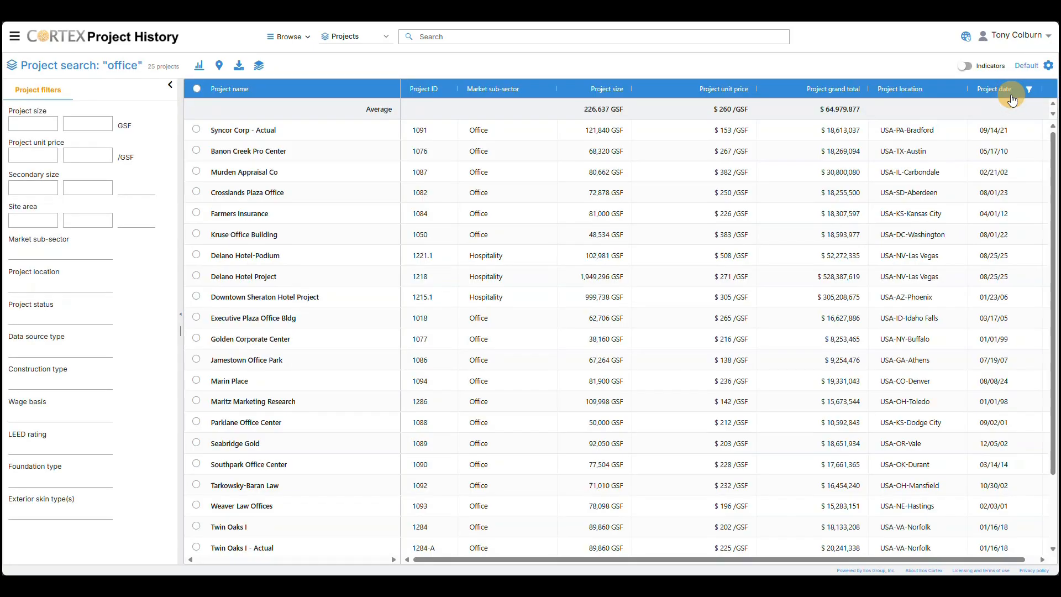
click(965, 67)
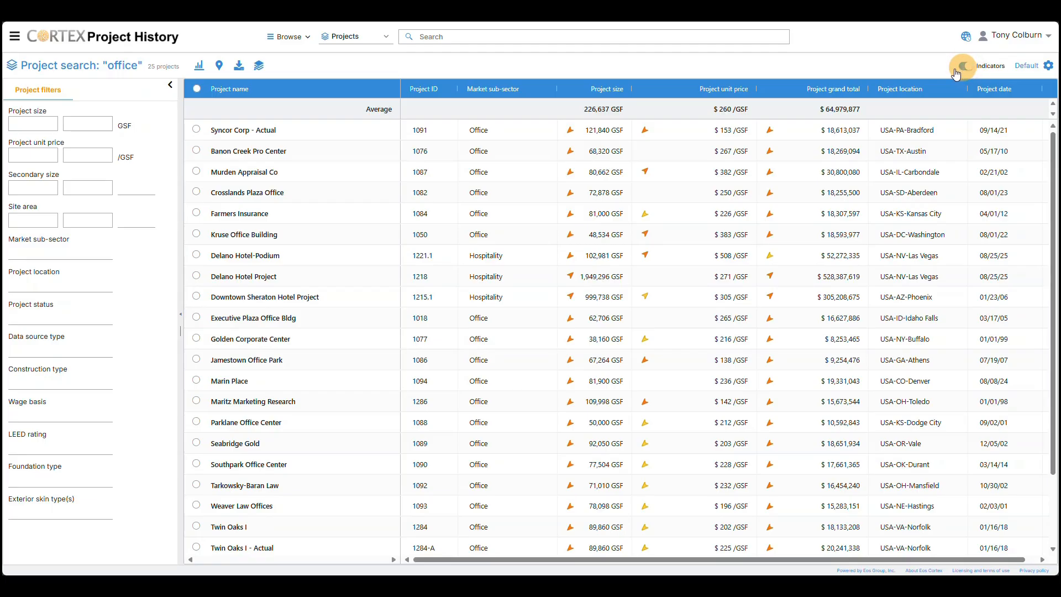
mouse_move(648, 237)
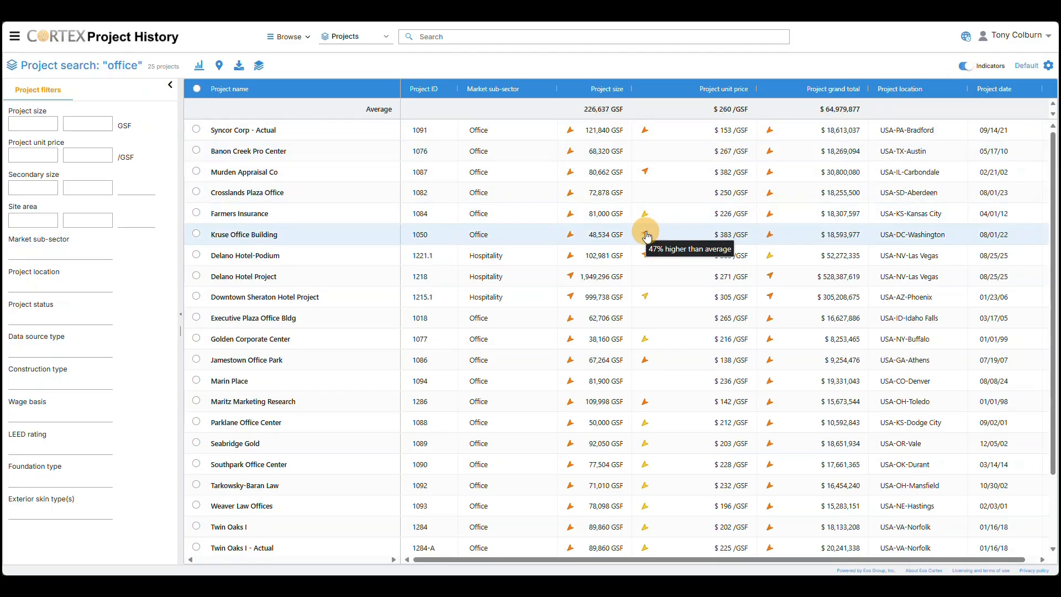
mouse_move(645, 219)
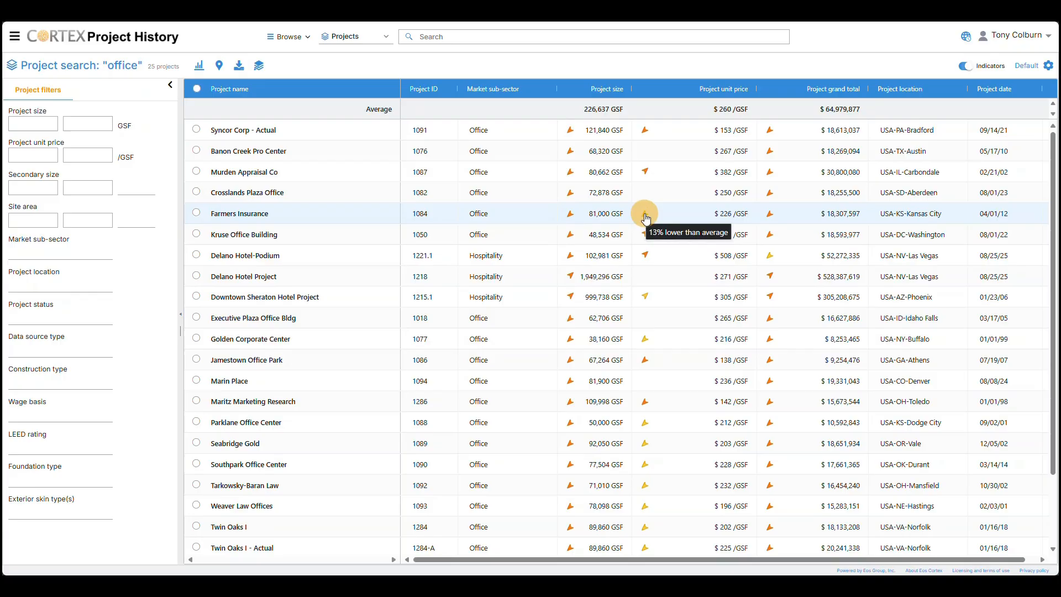
- Chart the project unit prices and limit the chart to Banon Creek Pro Center, Murden Appraisal Co, Crosslands Plaza Office, Farmers Insurance and Kruse Office Building
click(199, 69)
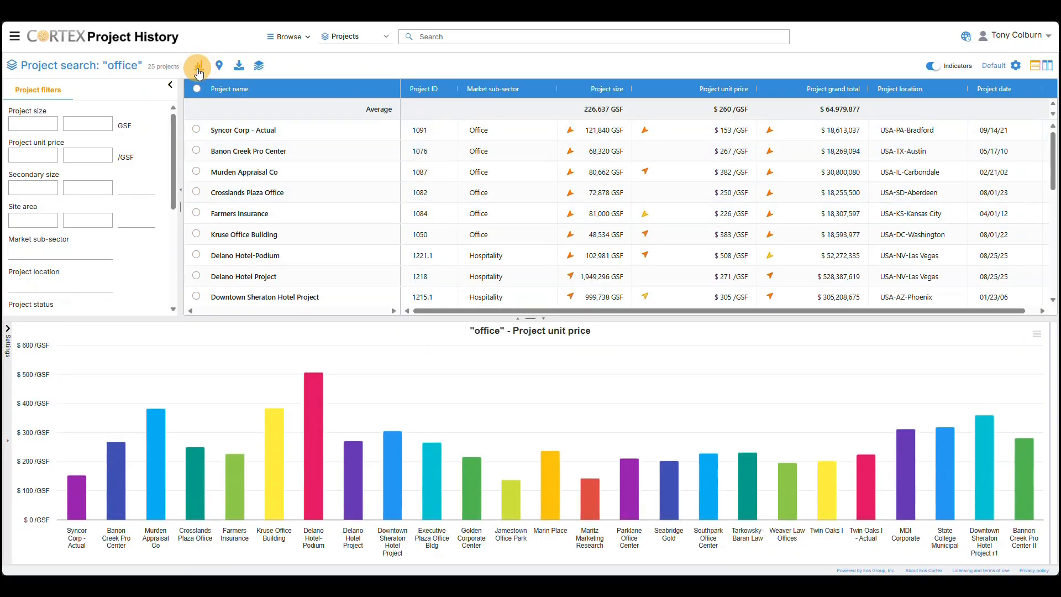
mouse_move(240, 465)
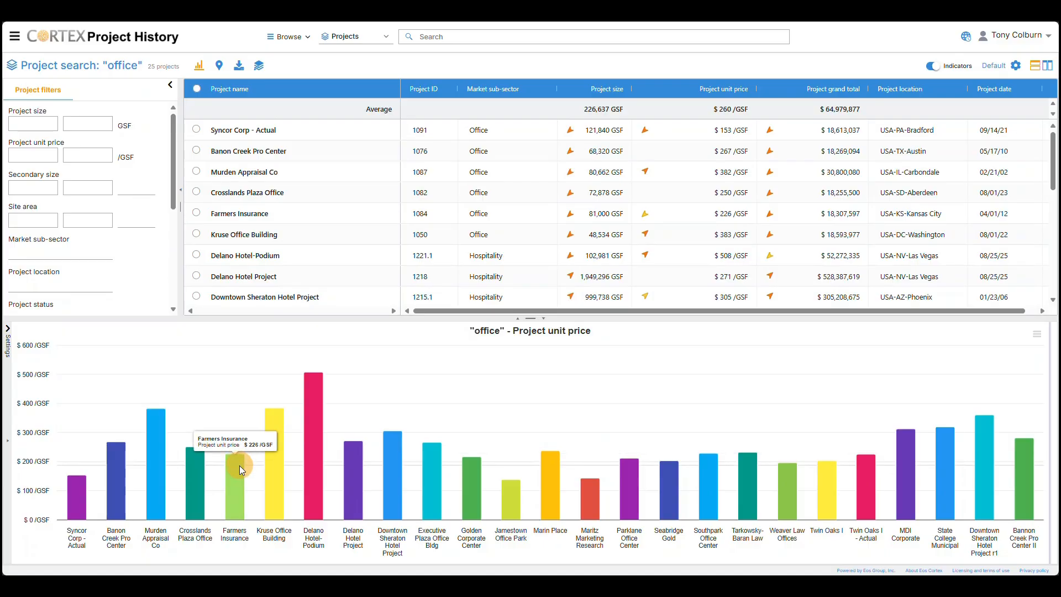
click(196, 150)
click(196, 171)
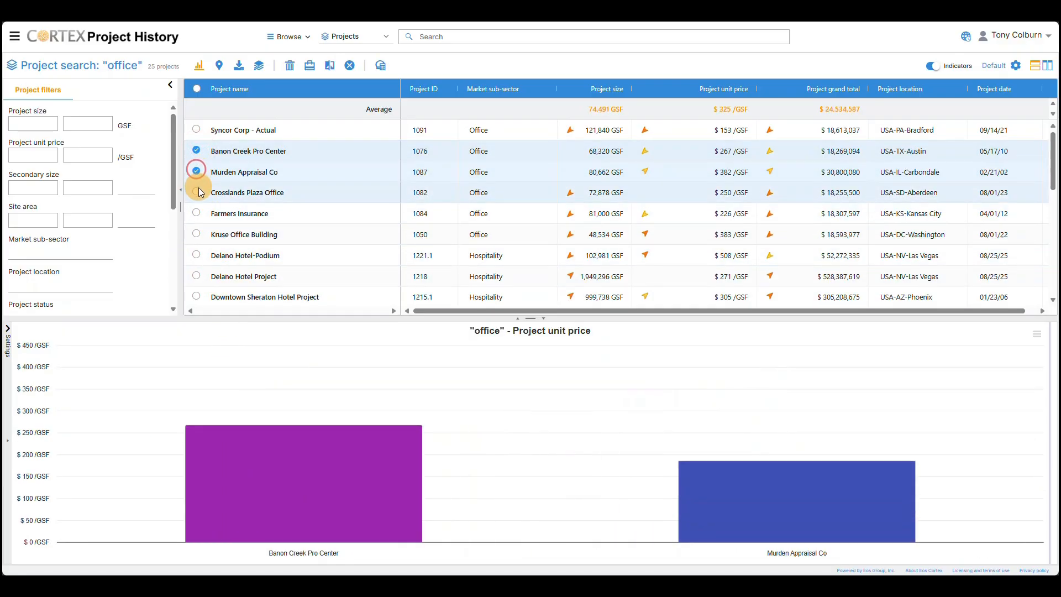
click(196, 192)
click(196, 212)
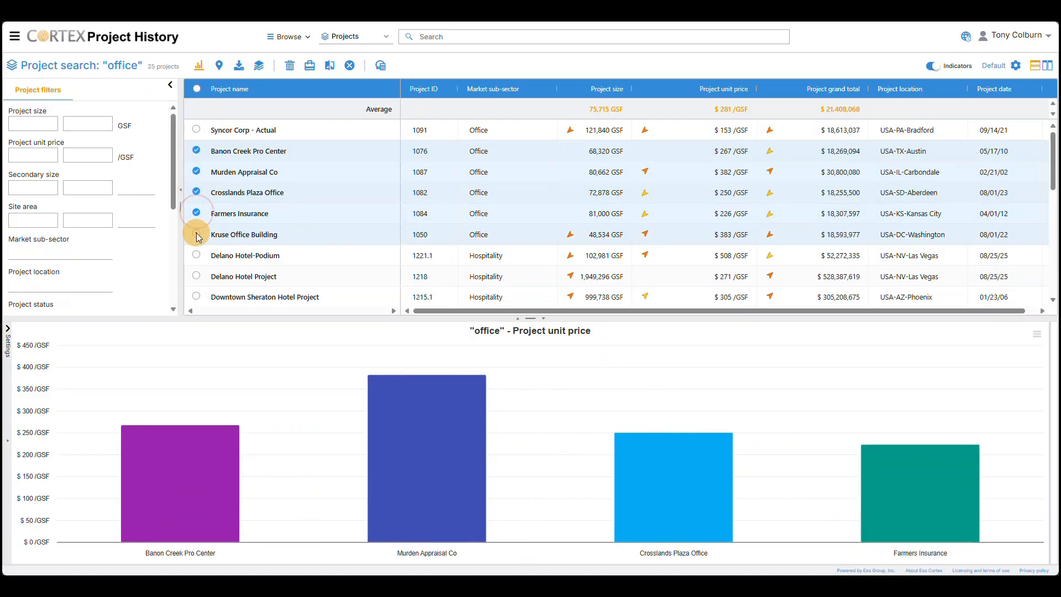
click(197, 233)
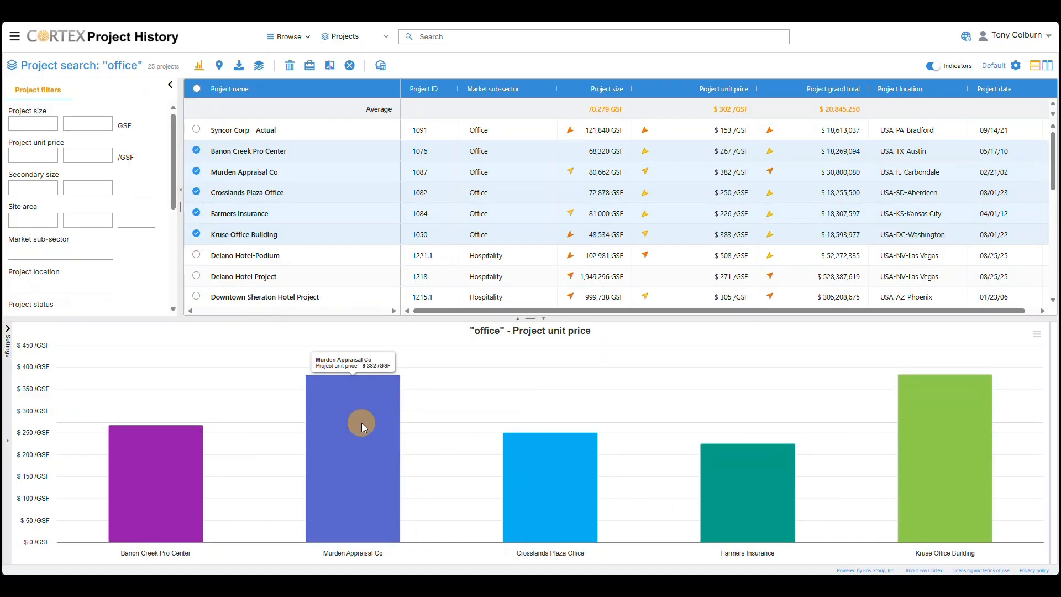
- Change the chart to High-low, inspect the project size and unit price data points, and close the chart
click(8, 330)
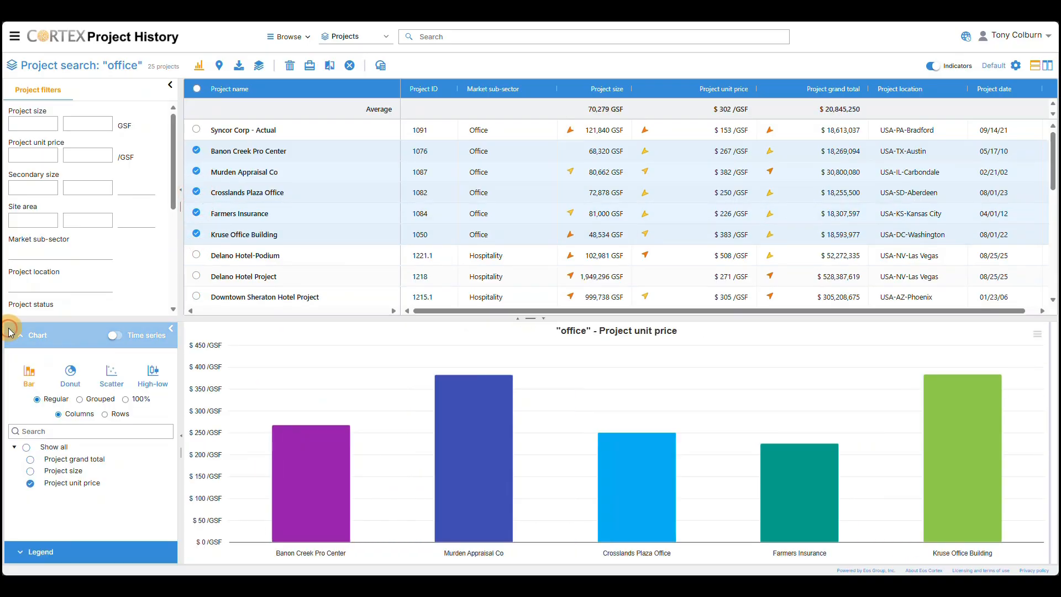
click(153, 372)
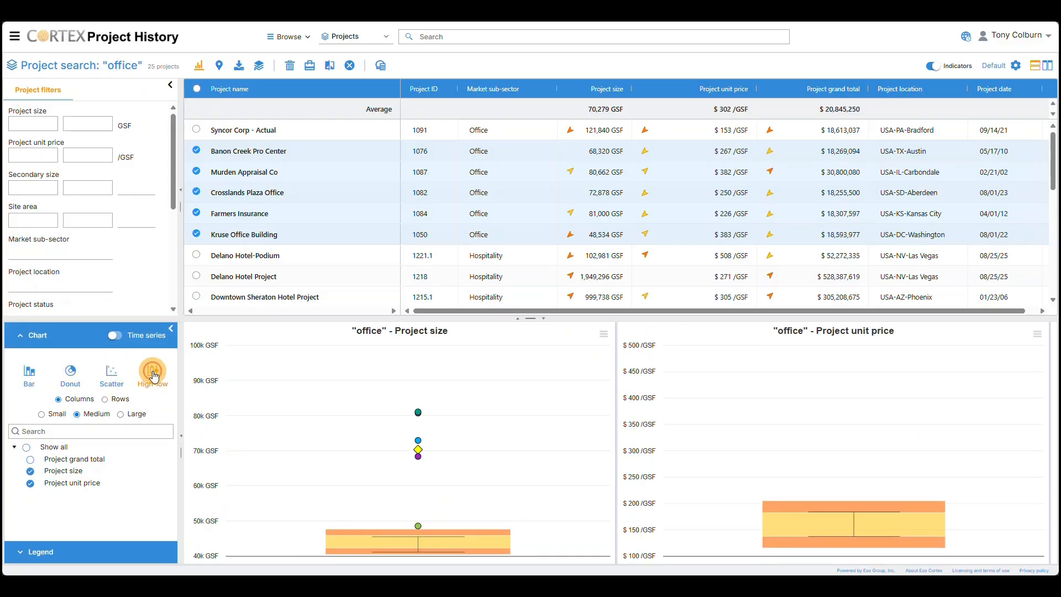
click(417, 412)
mouse_move(418, 441)
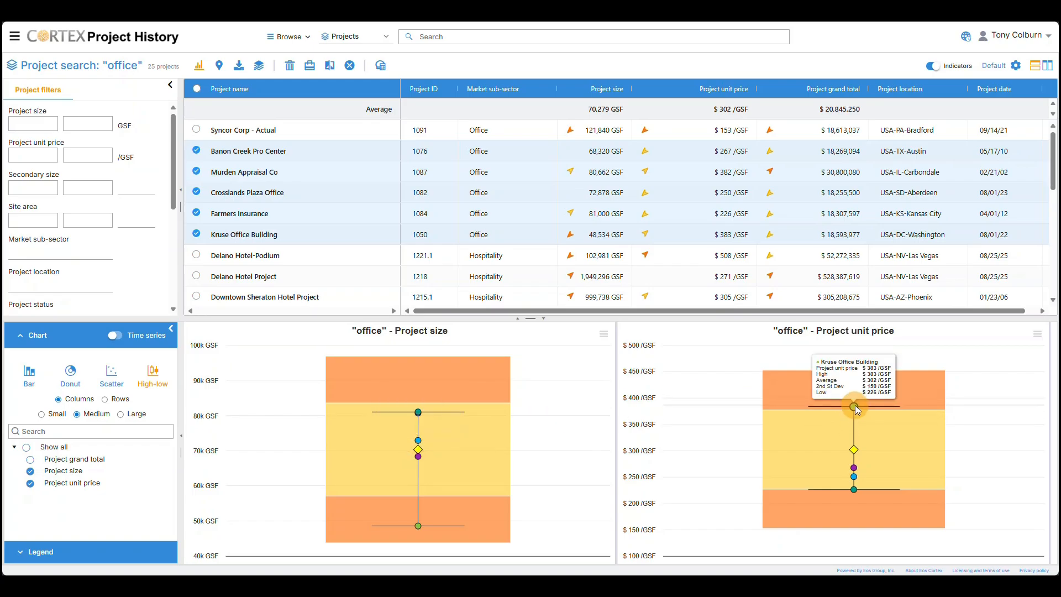
click(200, 68)
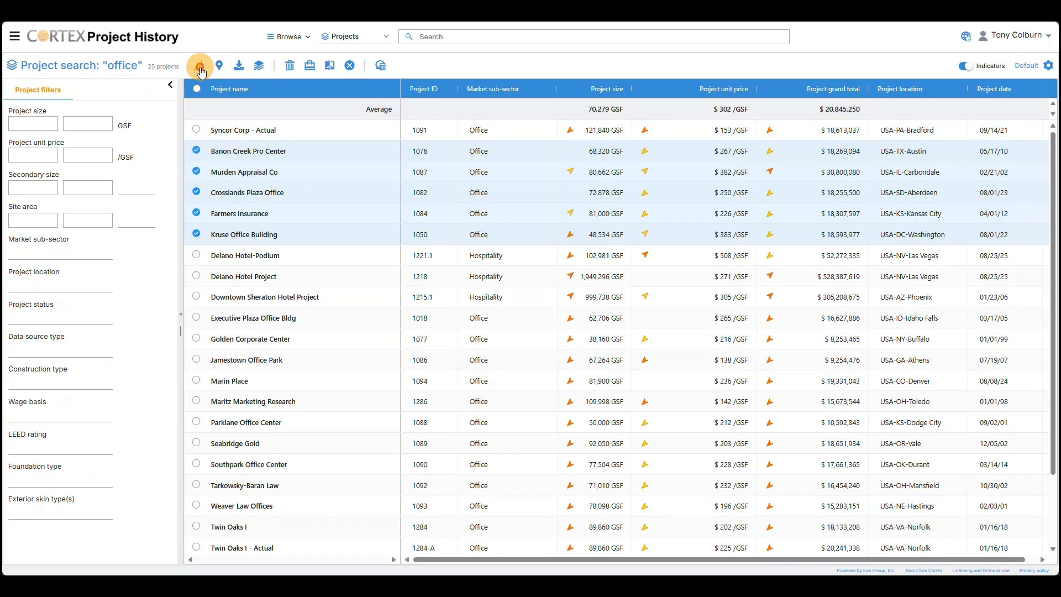
- Apply Location and Date factors of USA-AZ-Phoenix and 2026 to the project costs
click(966, 36)
click(510, 195)
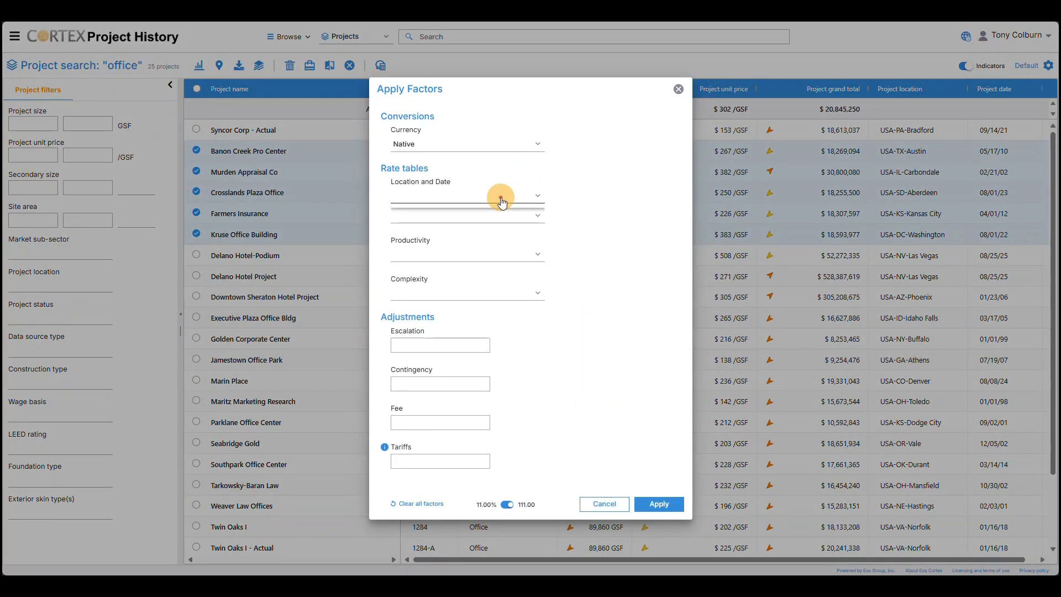
click(438, 275)
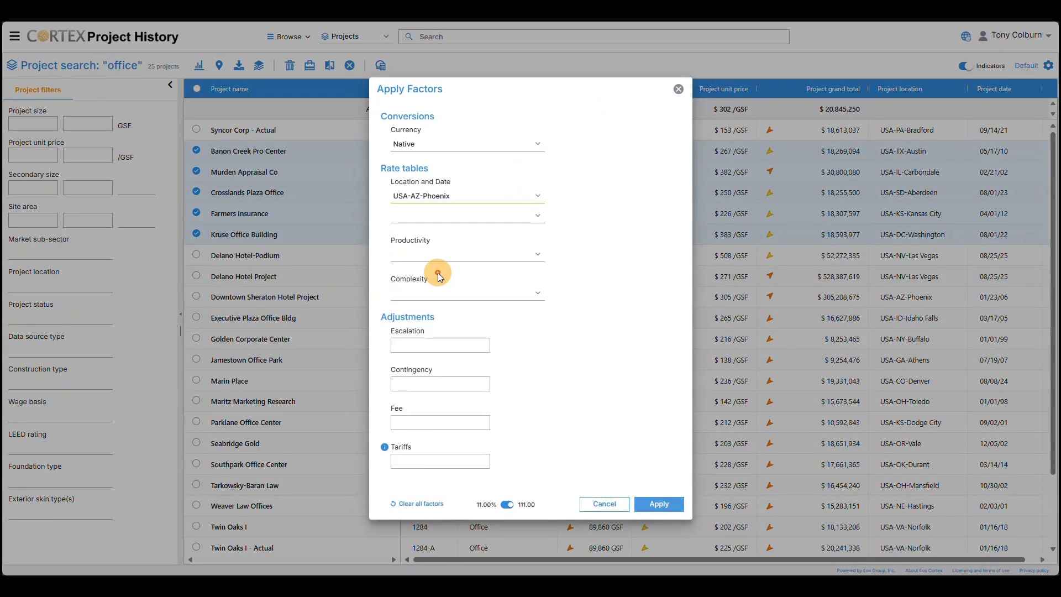
click(438, 219)
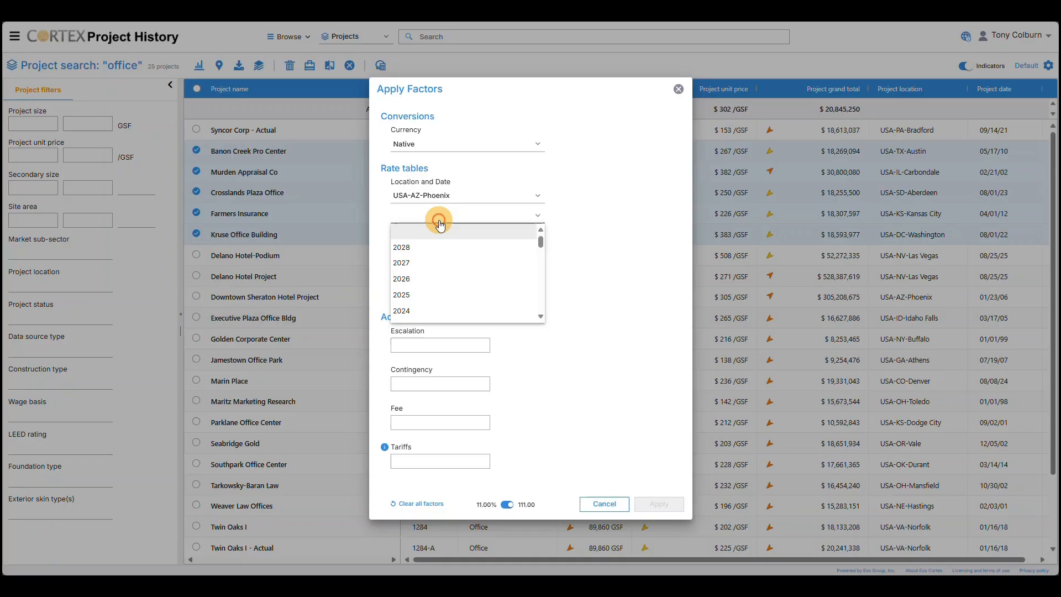
click(413, 278)
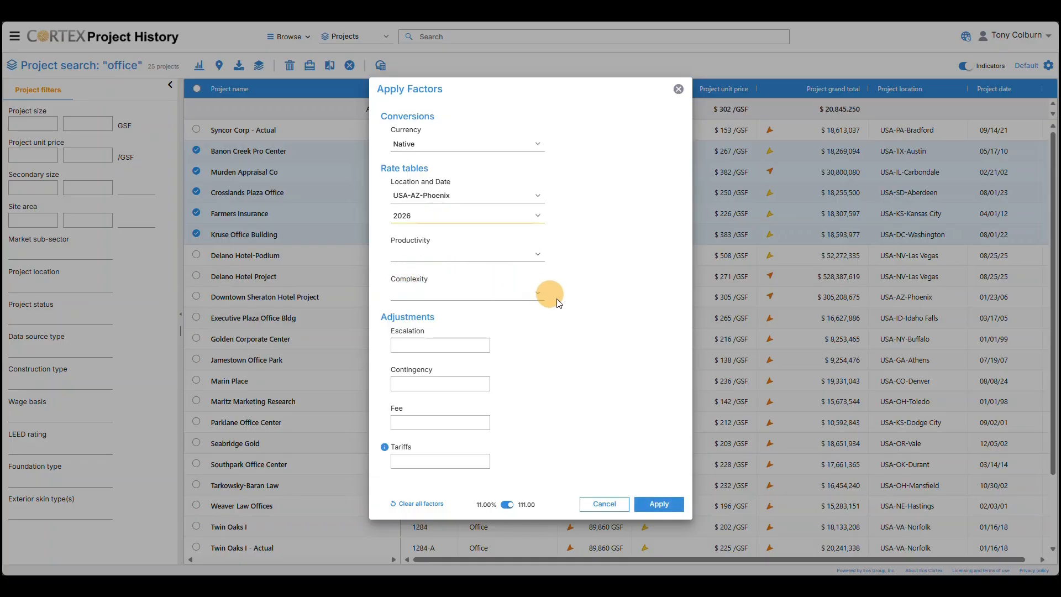
click(652, 504)
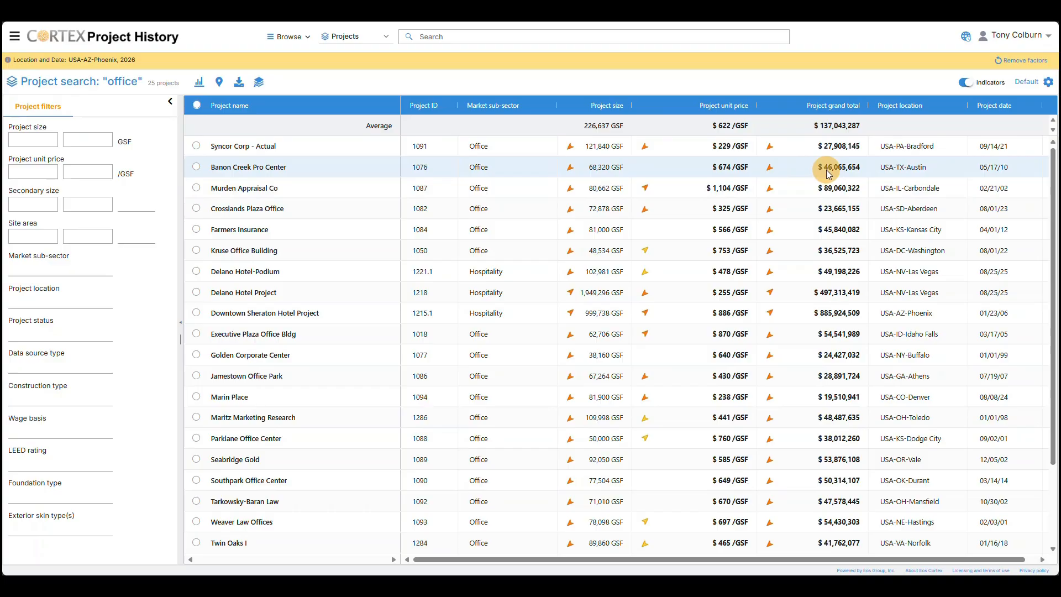
- Filter the projects to a size of 65,000 to 85,000 GSF with Curtain Wall or Glass exterior skin
click(41, 138)
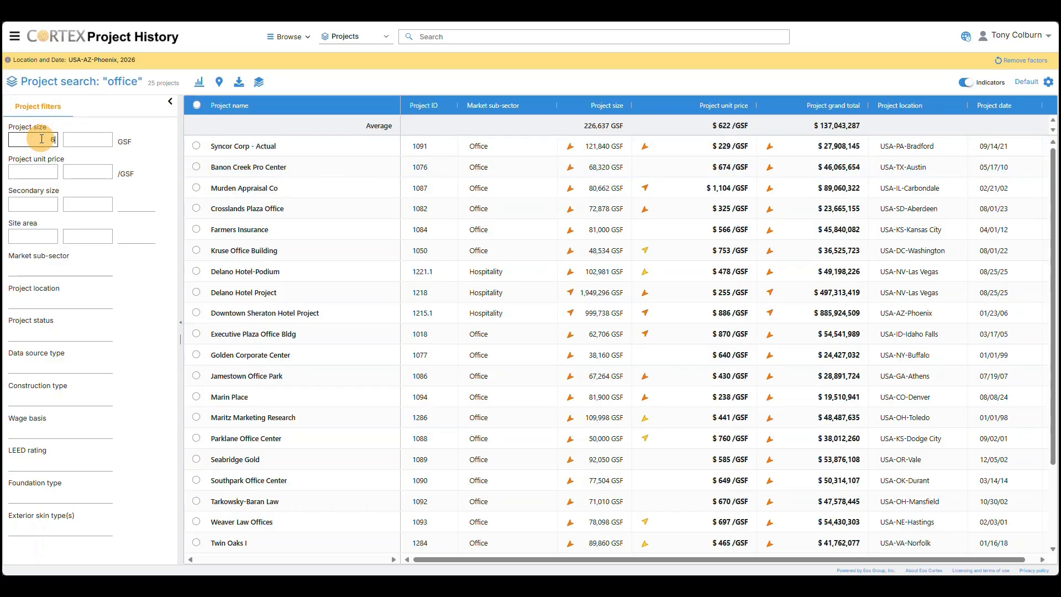
key(Tab)
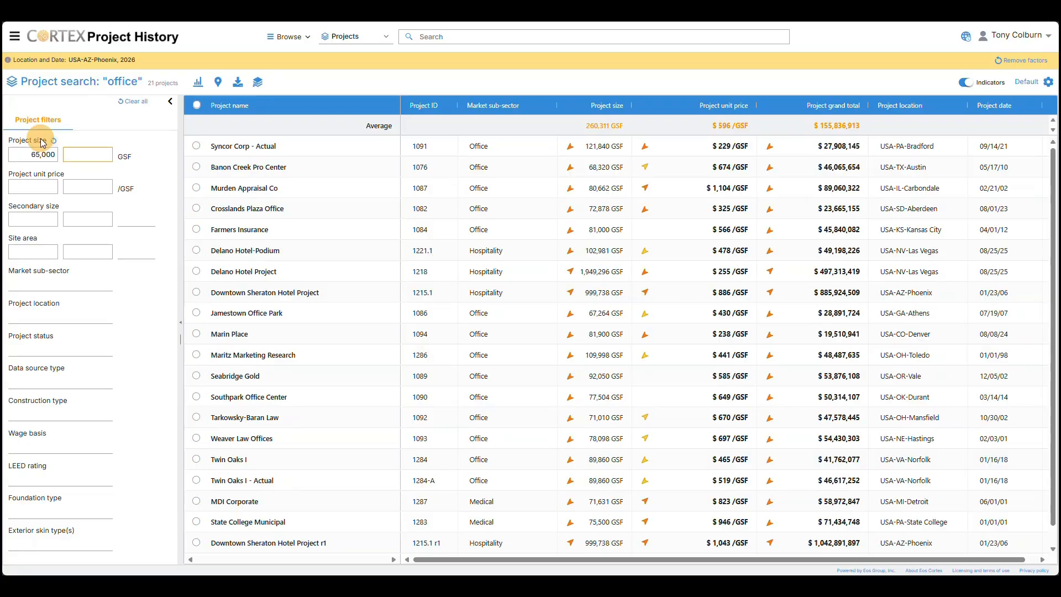
key(Tab)
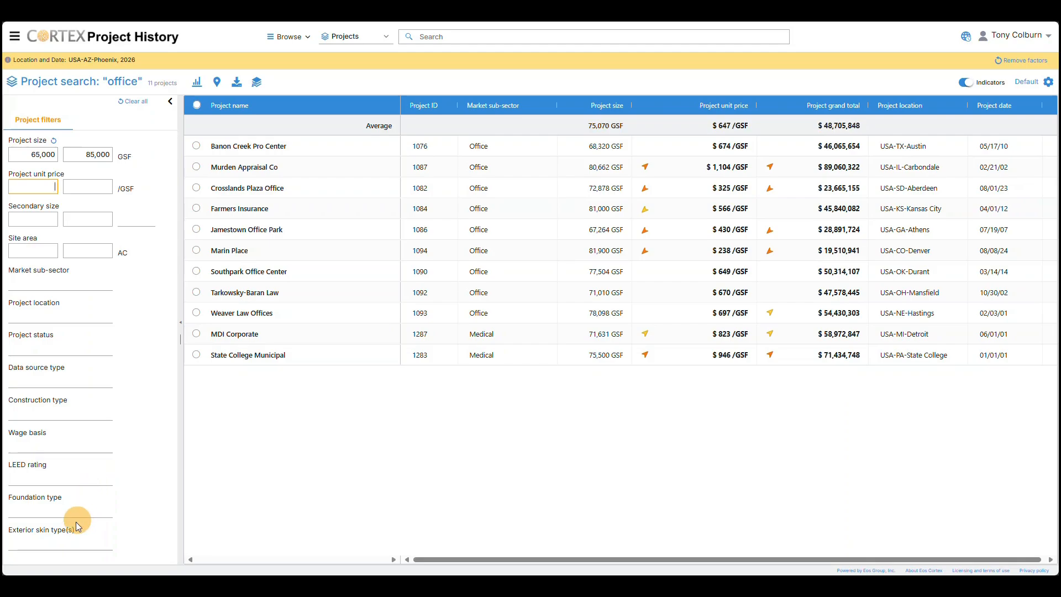
click(63, 543)
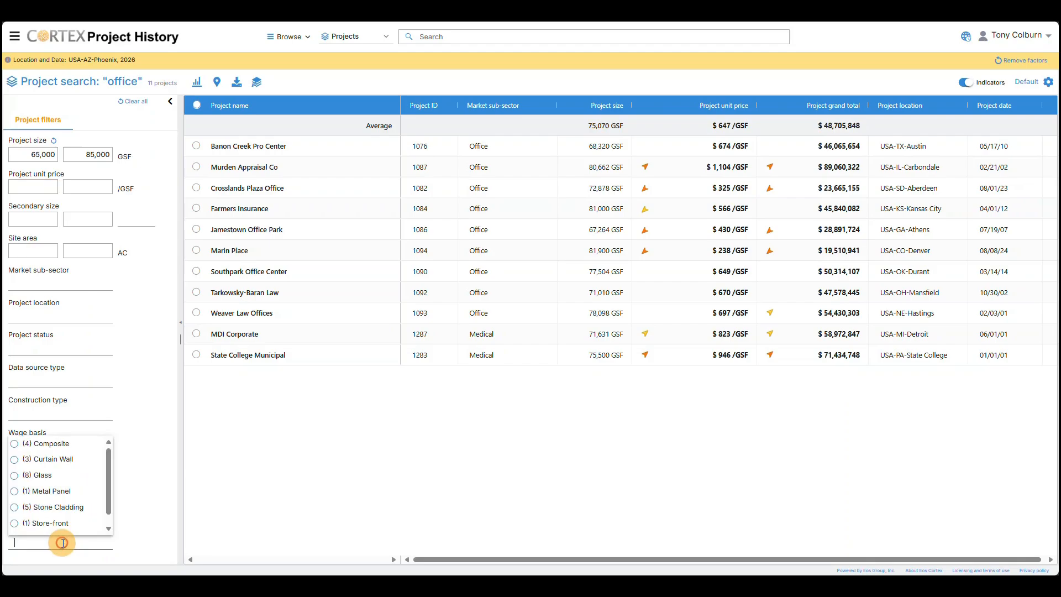
click(14, 461)
click(15, 508)
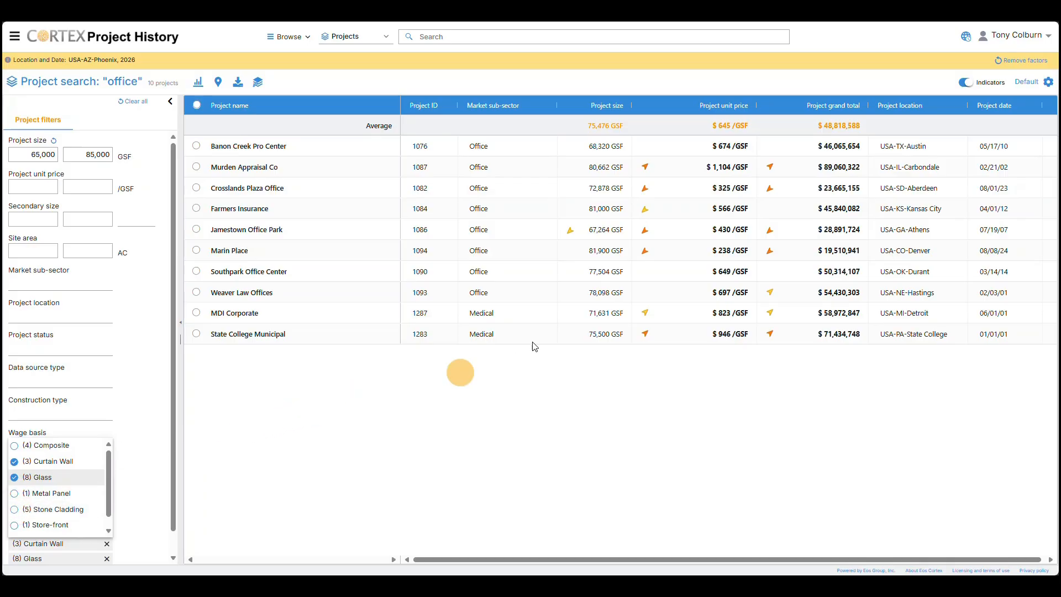
- Sort by ascending project unit price and select Farmers Insurance, Southpark Office Center, Banon Creek Pro Center, Weaver Law Offices and MDI Corporate
click(720, 105)
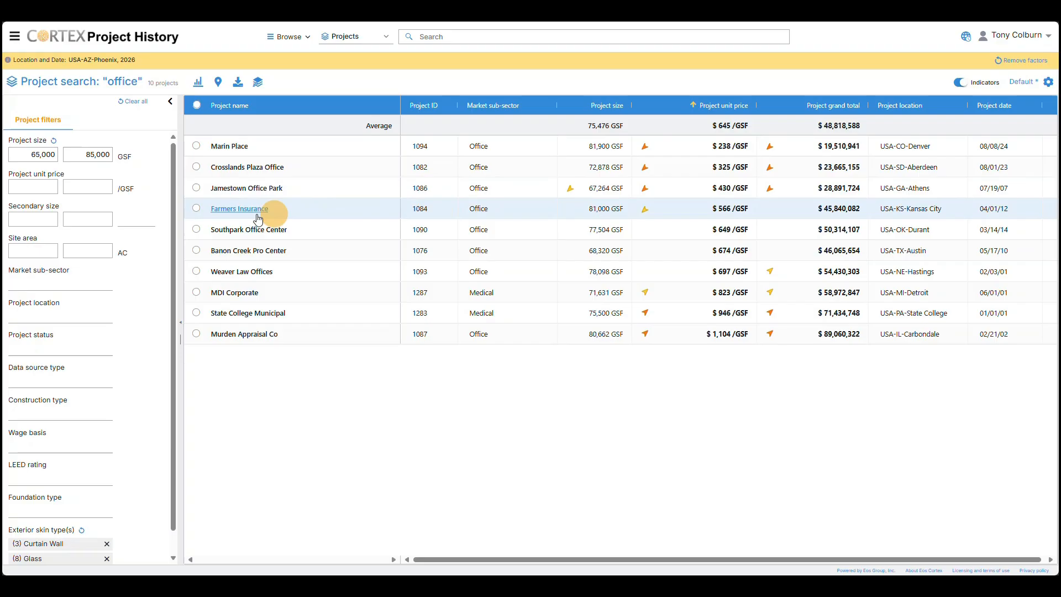
click(196, 209)
click(196, 229)
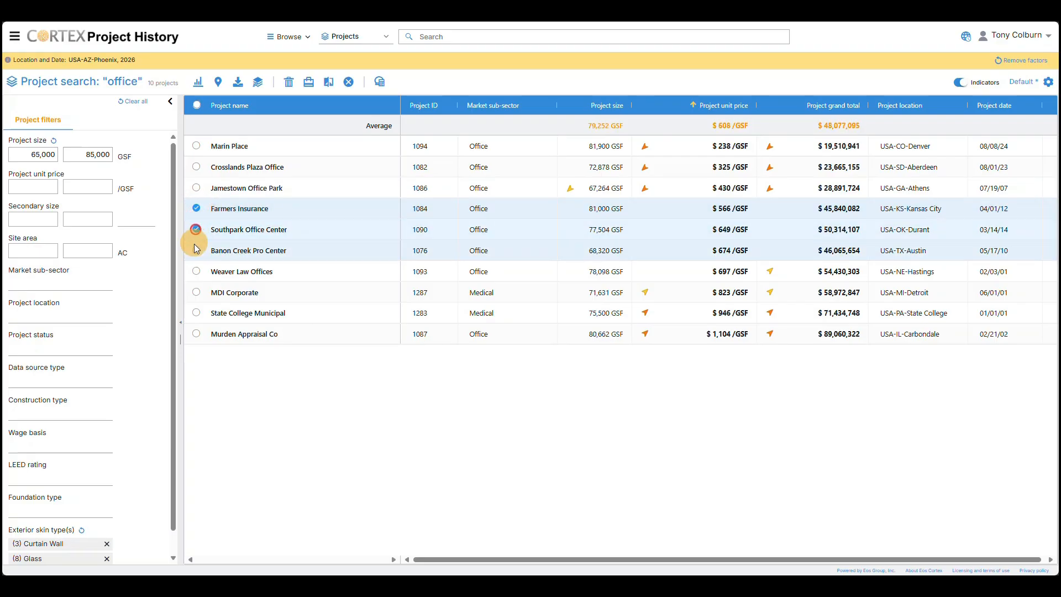
click(196, 251)
click(196, 271)
click(196, 292)
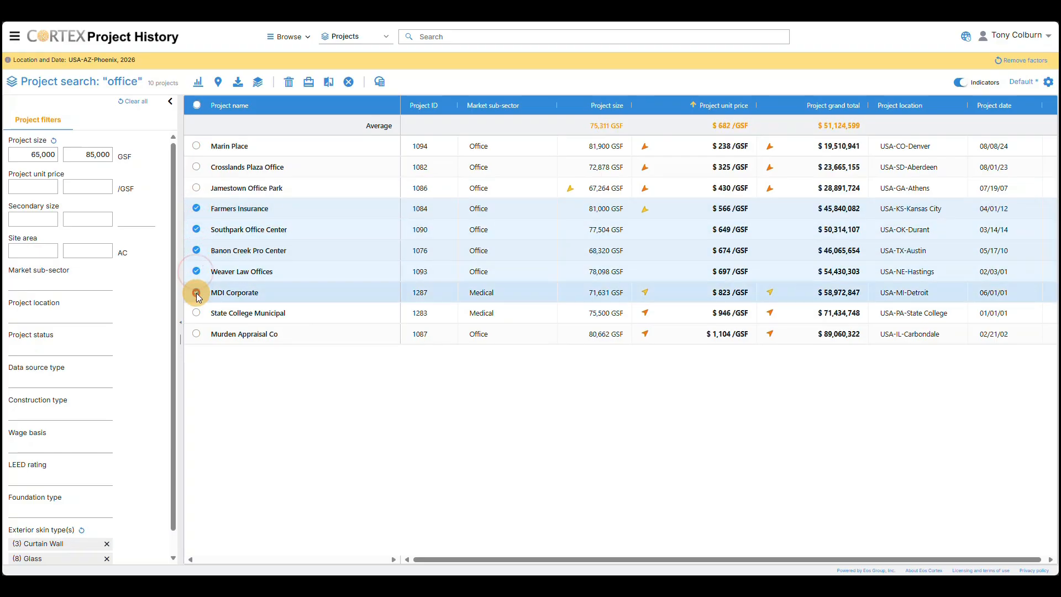
- Save the selected projects as portfolio "Office towers 65K-85K GSF w/curtainwall or glass" in the Skin studies folder and open it
click(308, 83)
text(Off)
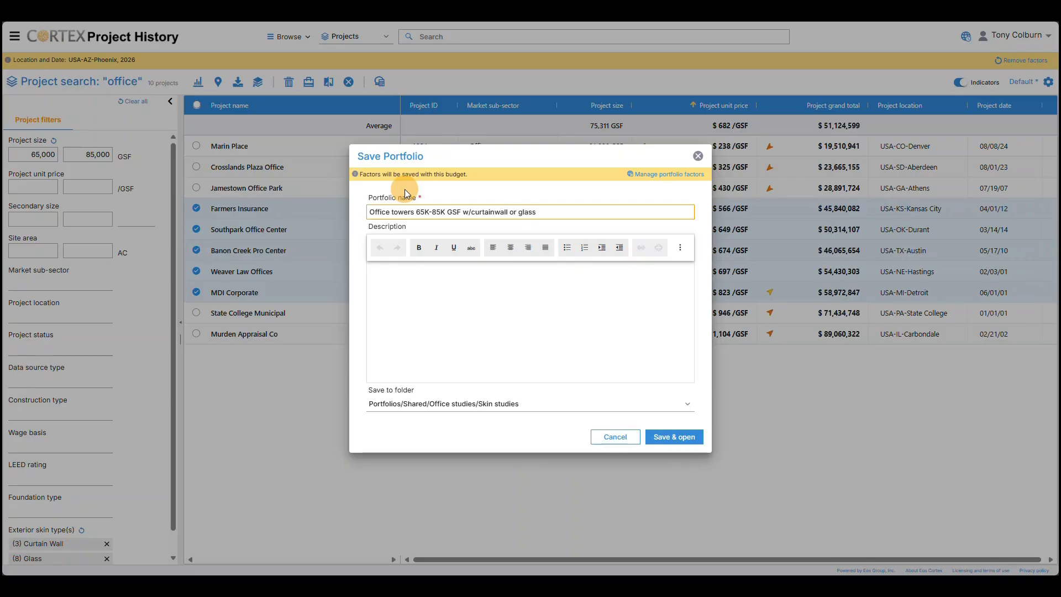
click(537, 408)
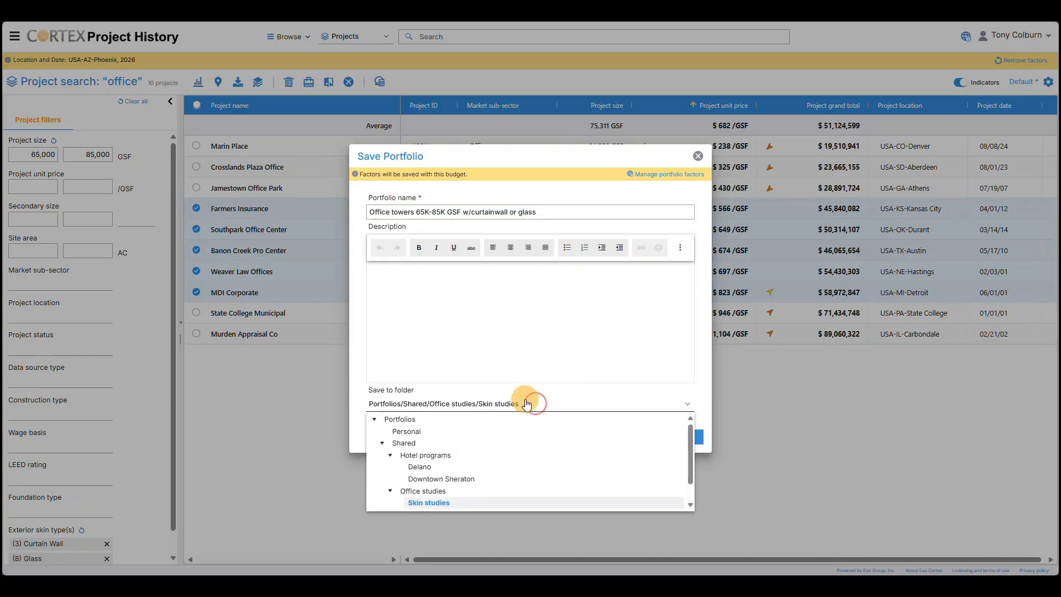
scroll(520, 481, down, 1)
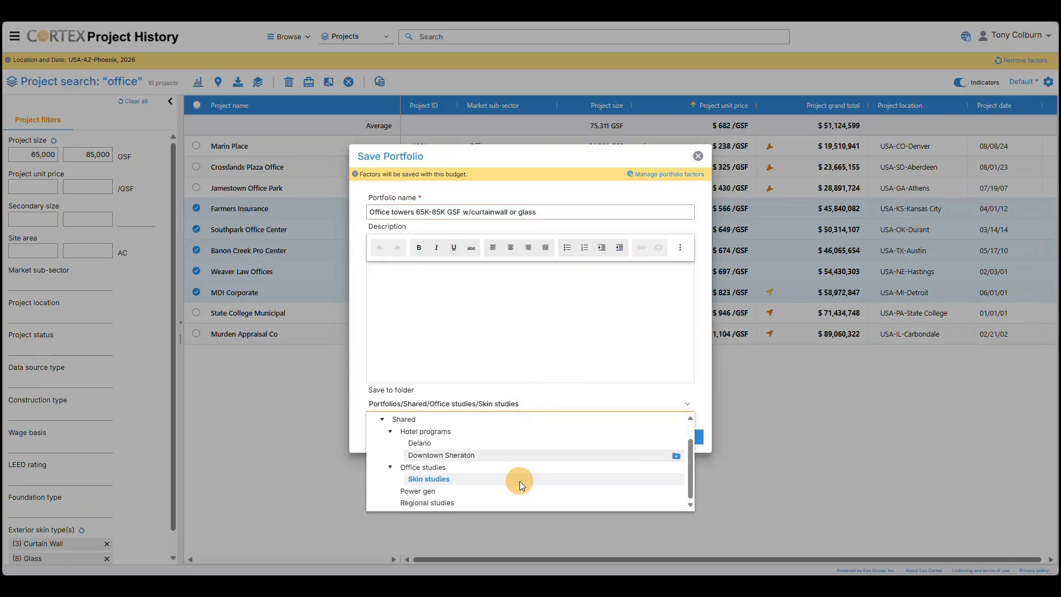
click(482, 475)
click(682, 437)
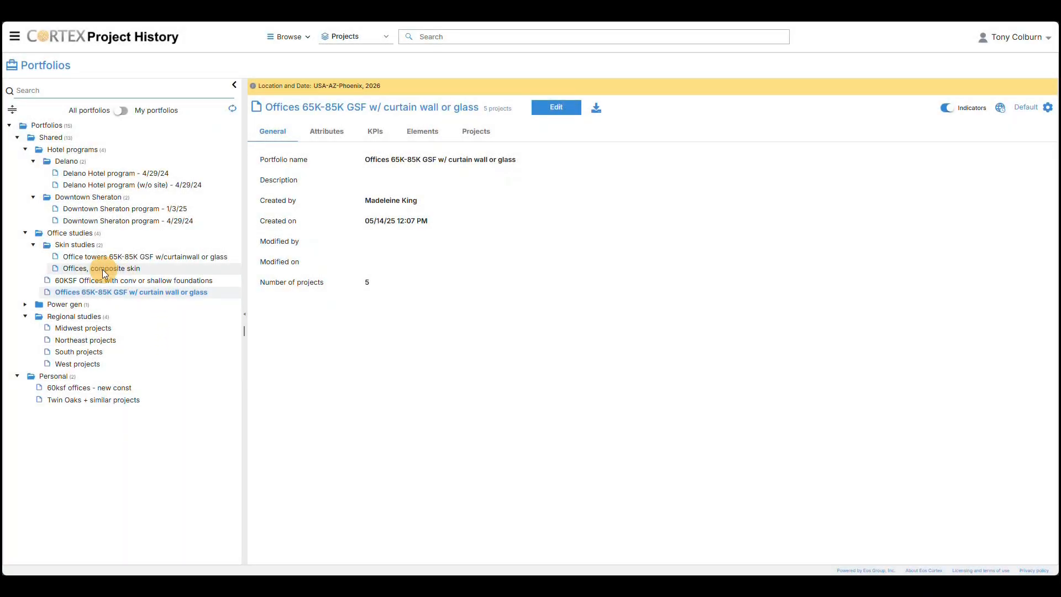
- Hide the portfolio folders and review the projects and element unit prices of the "Offices 65K-85K GSF w/ curtain wall or glass" portfolio
click(25, 233)
click(25, 232)
click(234, 85)
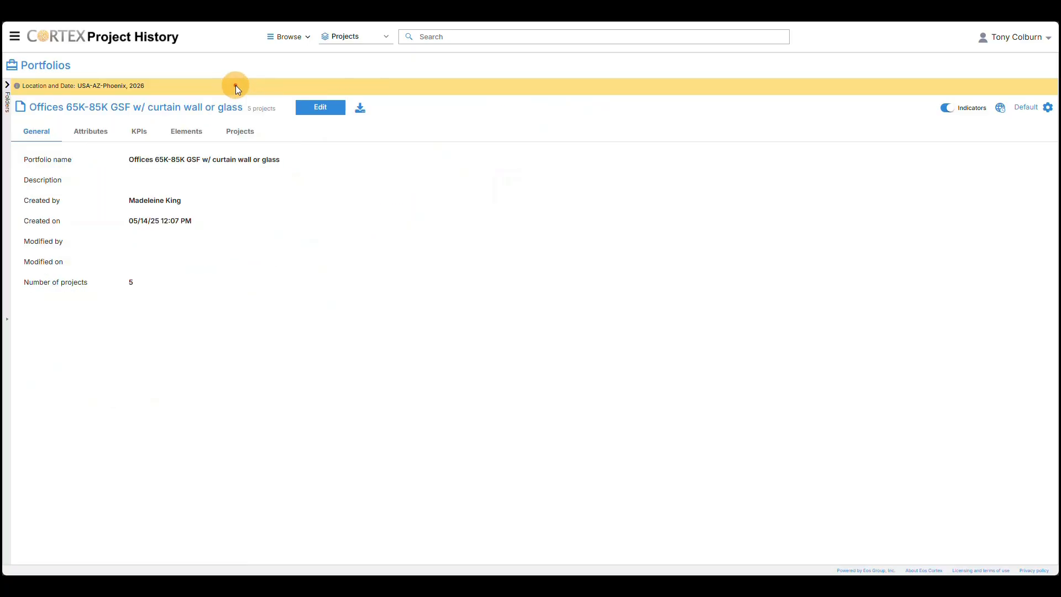
click(247, 137)
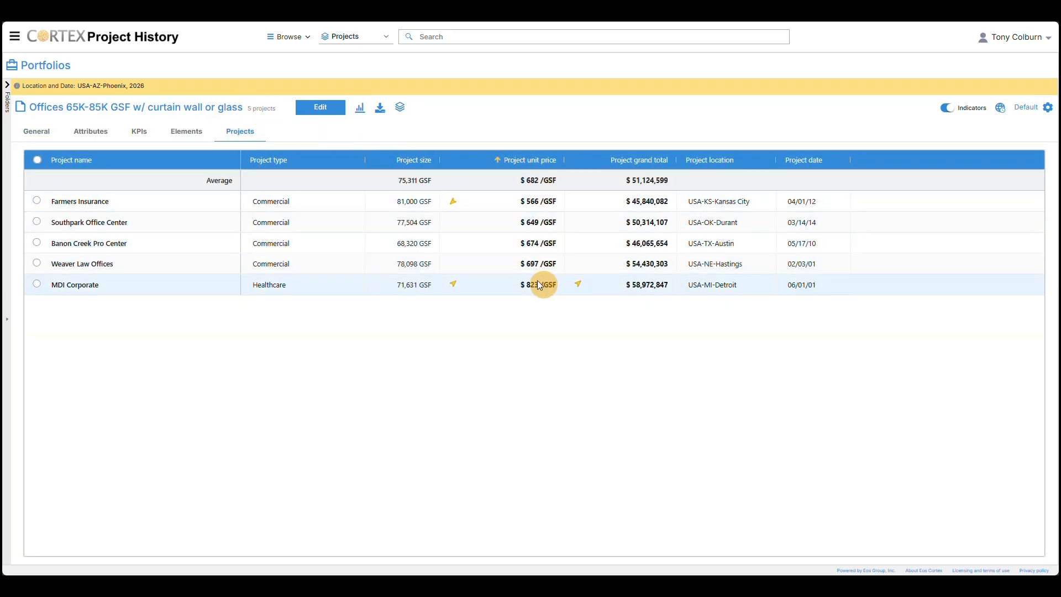
click(187, 133)
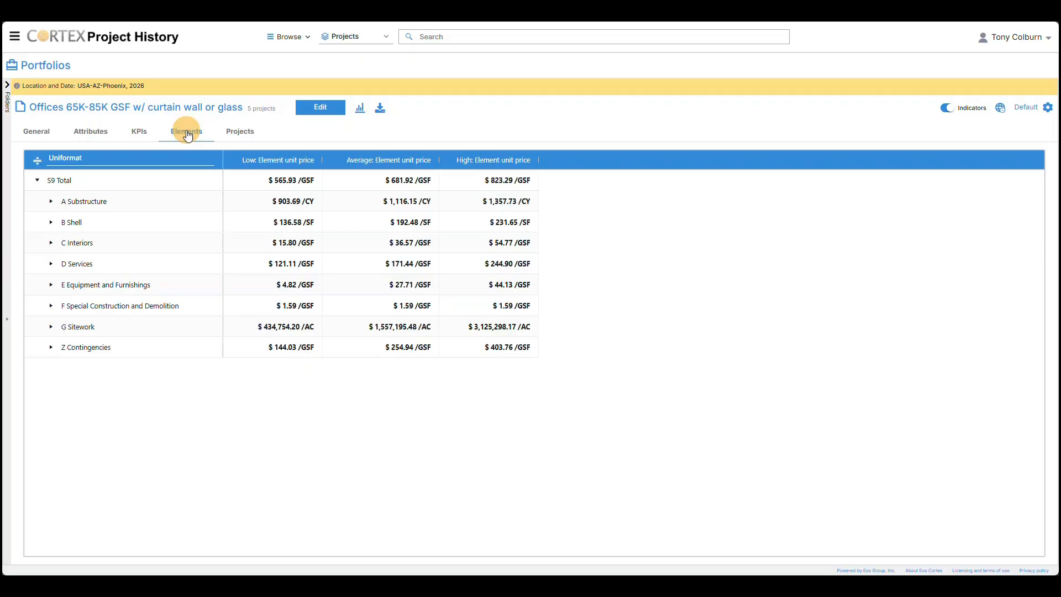
- Expand B Shell and B20 Exterior Vertical Enclosures in the element prices, and chart the average element unit price of A Substructure
click(49, 222)
click(67, 264)
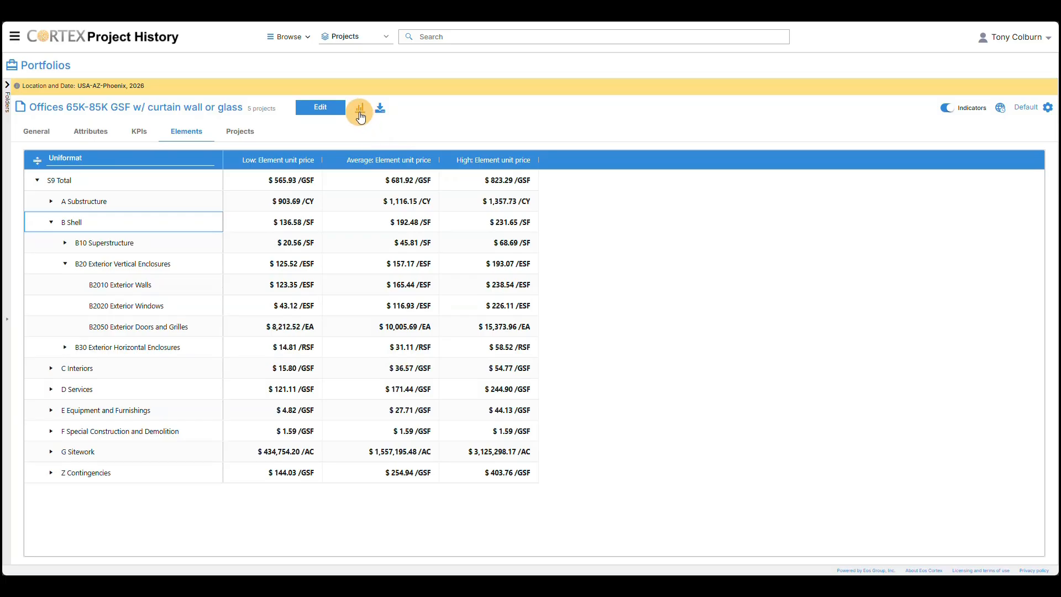
click(360, 109)
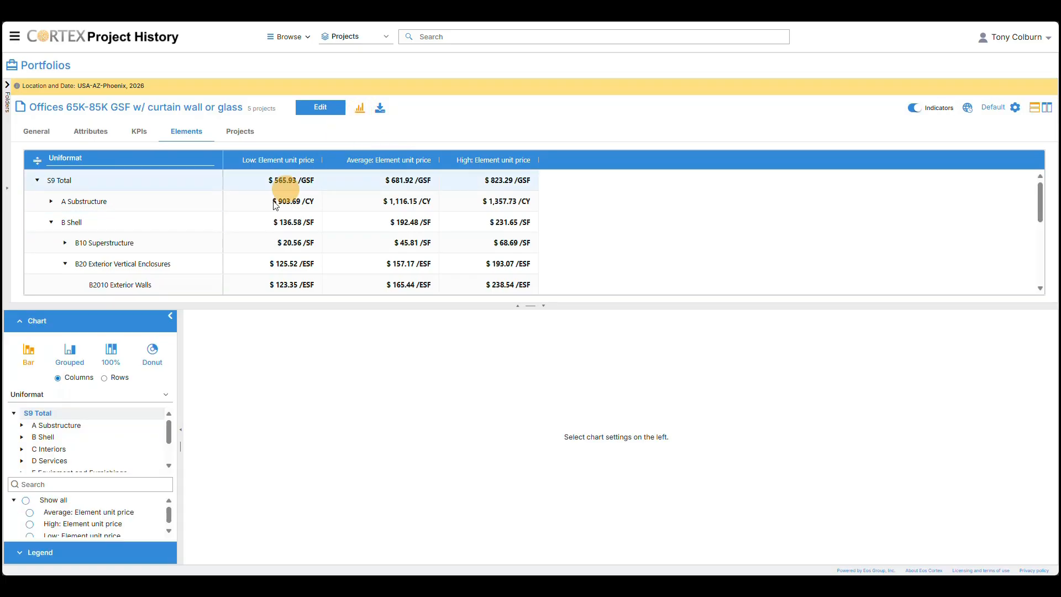
click(71, 424)
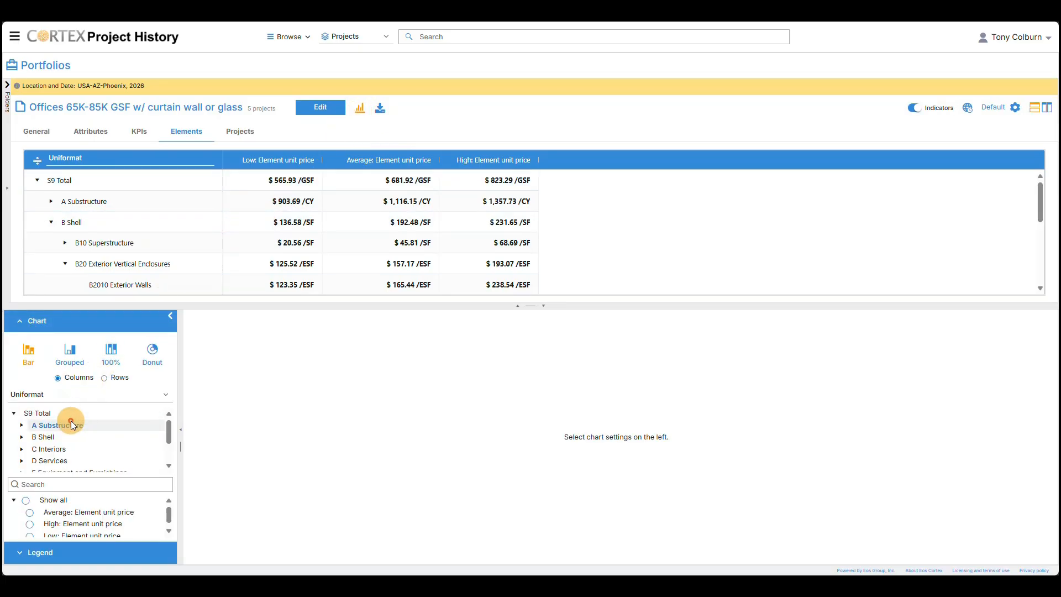
click(29, 513)
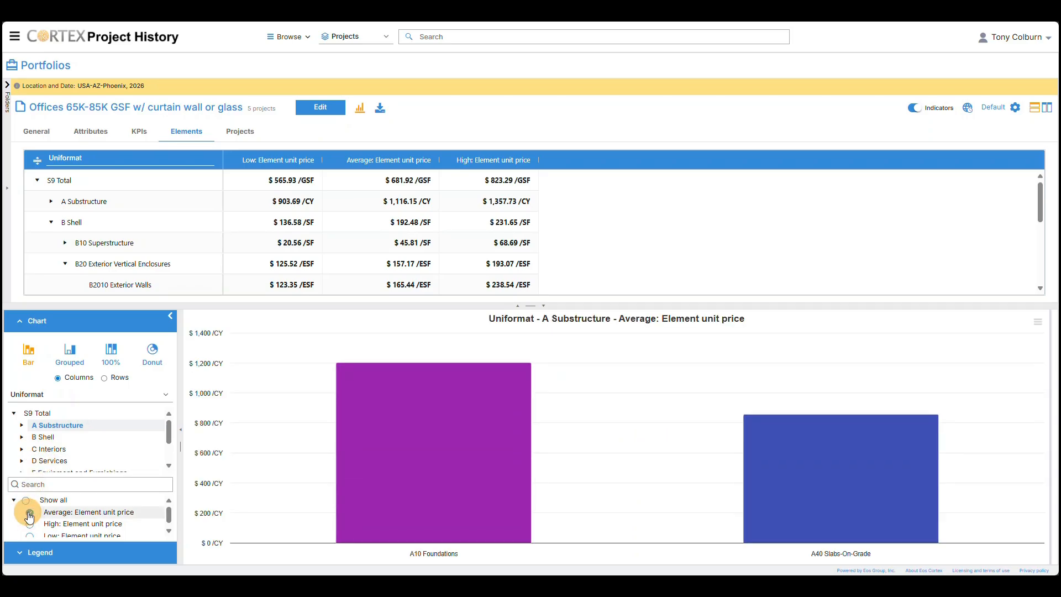
mouse_move(435, 486)
mouse_move(805, 467)
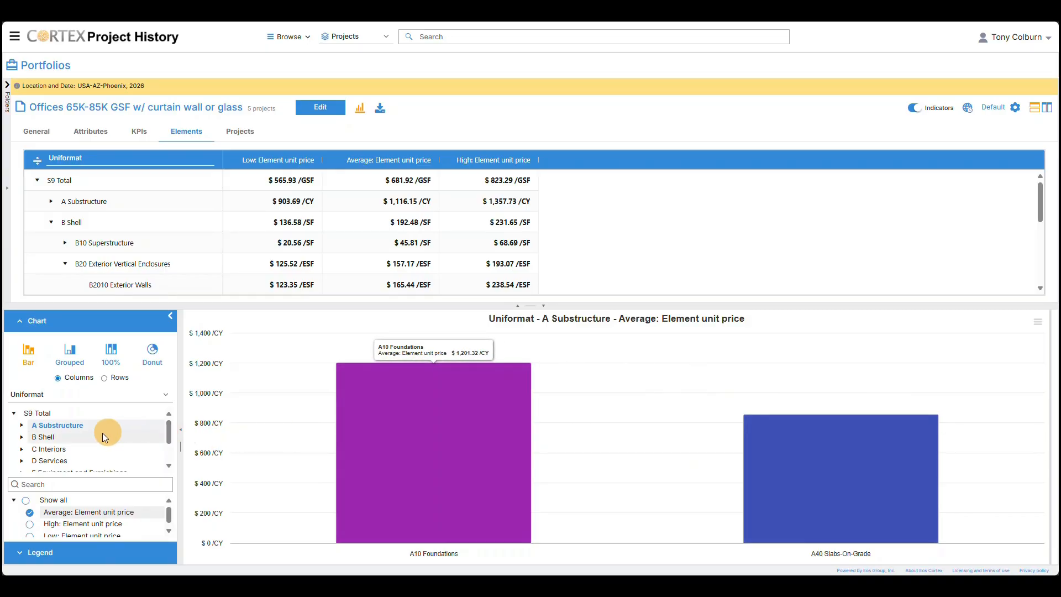
- Chart the average element unit price for C Interiors and D Services, and close the chart
click(67, 448)
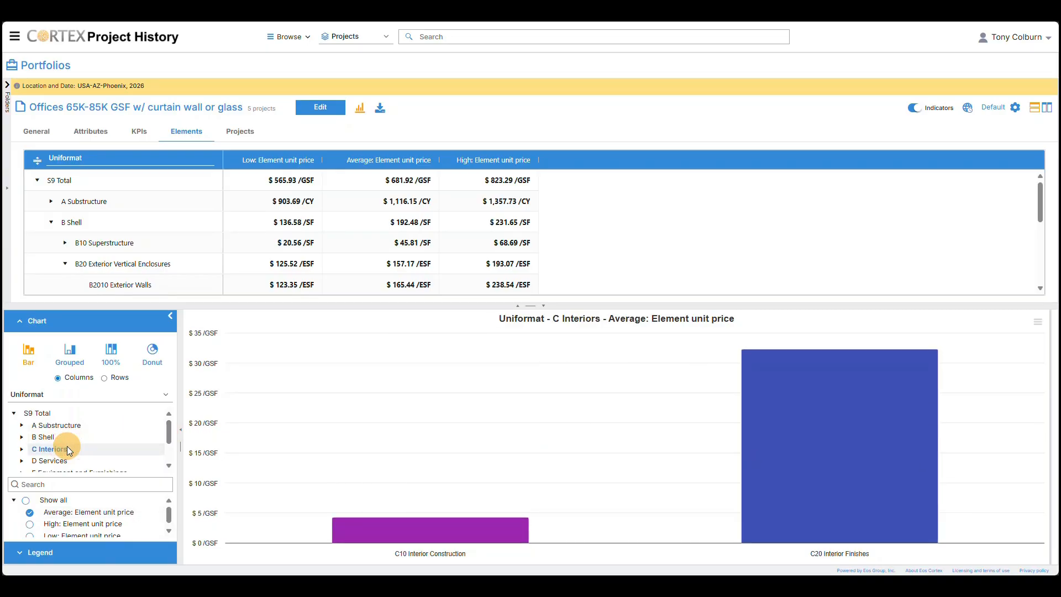
click(64, 461)
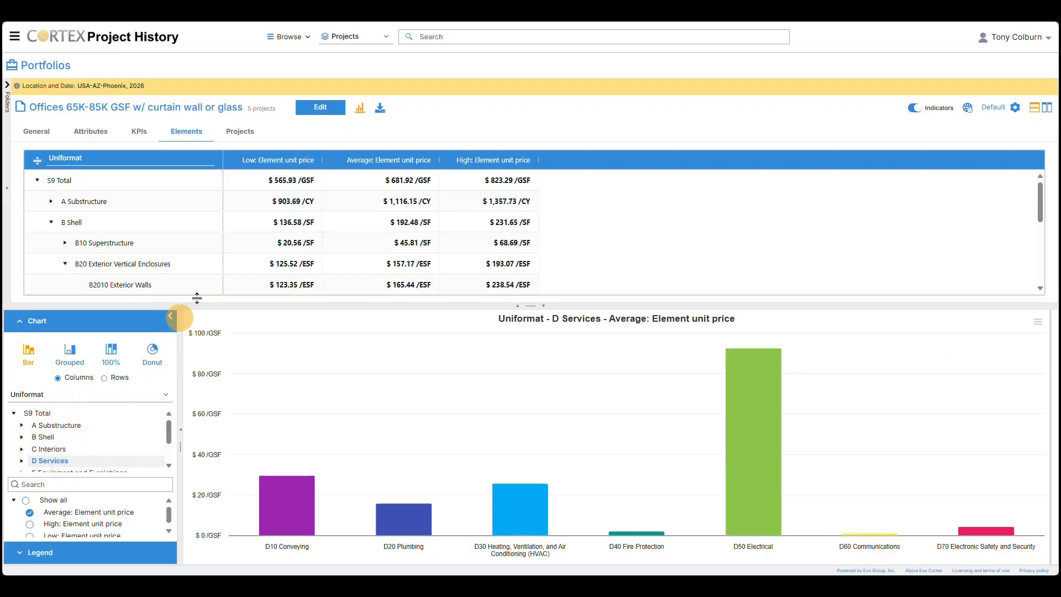
click(360, 114)
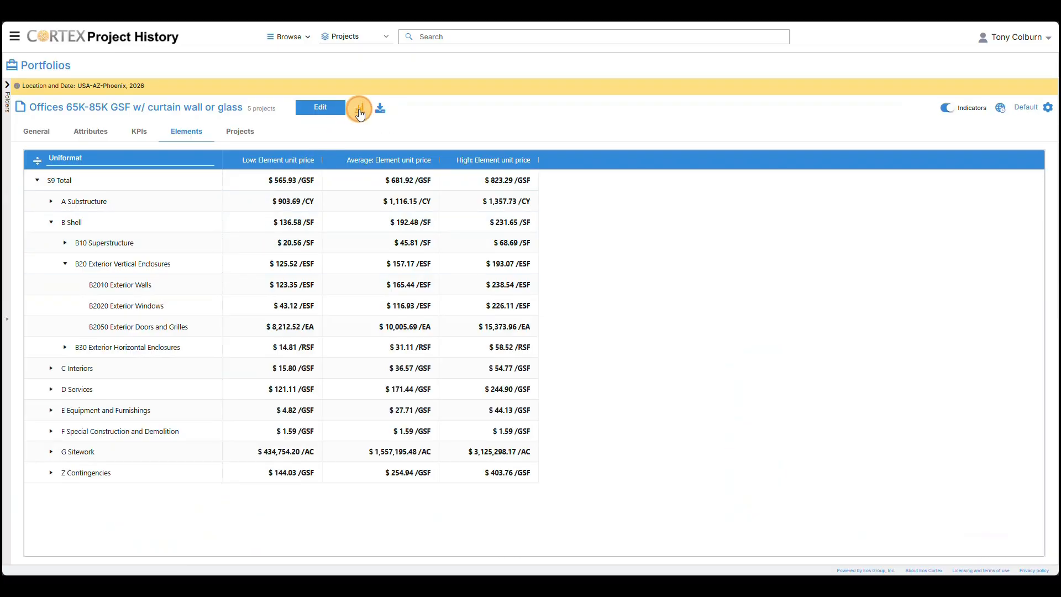
- Review the portfolio's Commercial GC KPIs and its low, average and high project attributes
click(142, 133)
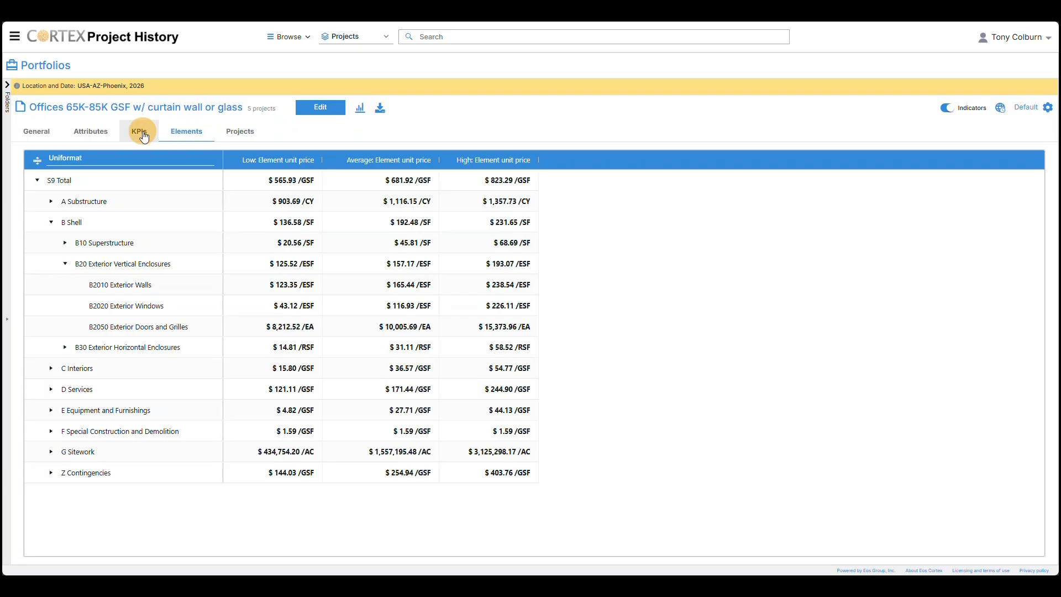
click(98, 164)
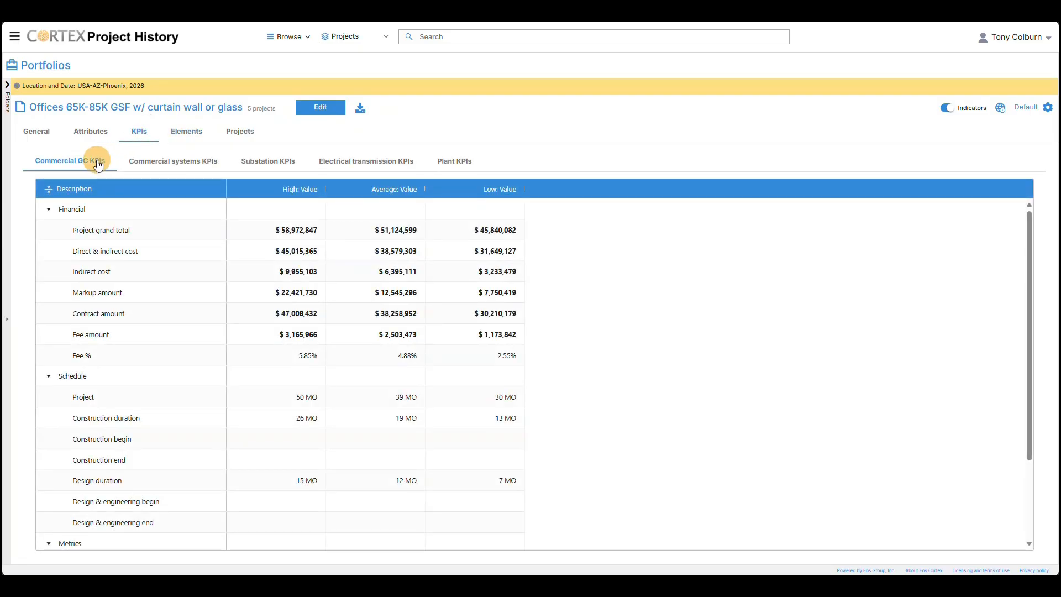
click(257, 217)
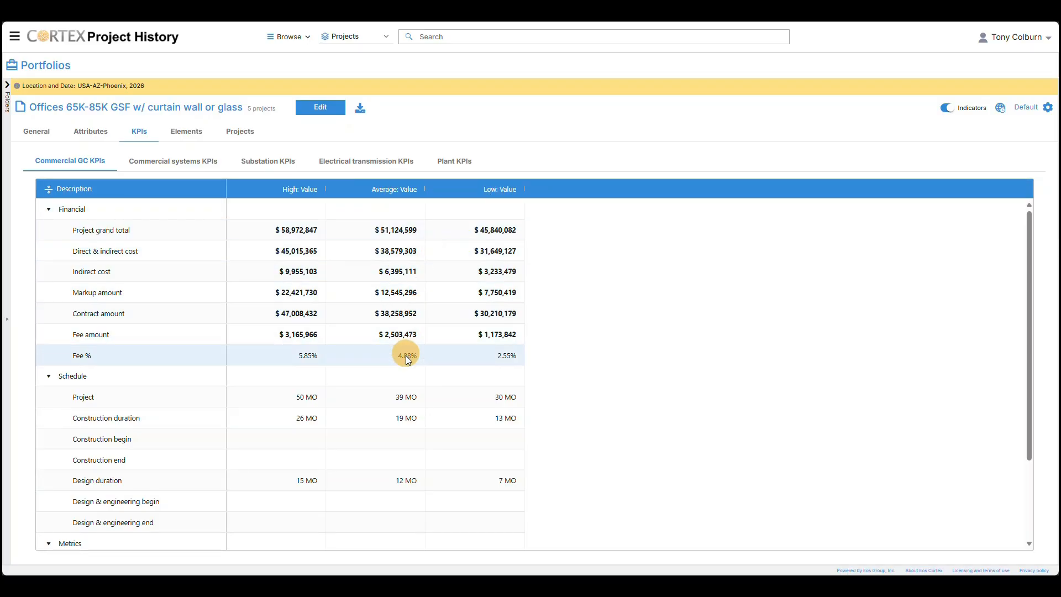
scroll(398, 419, down, 2)
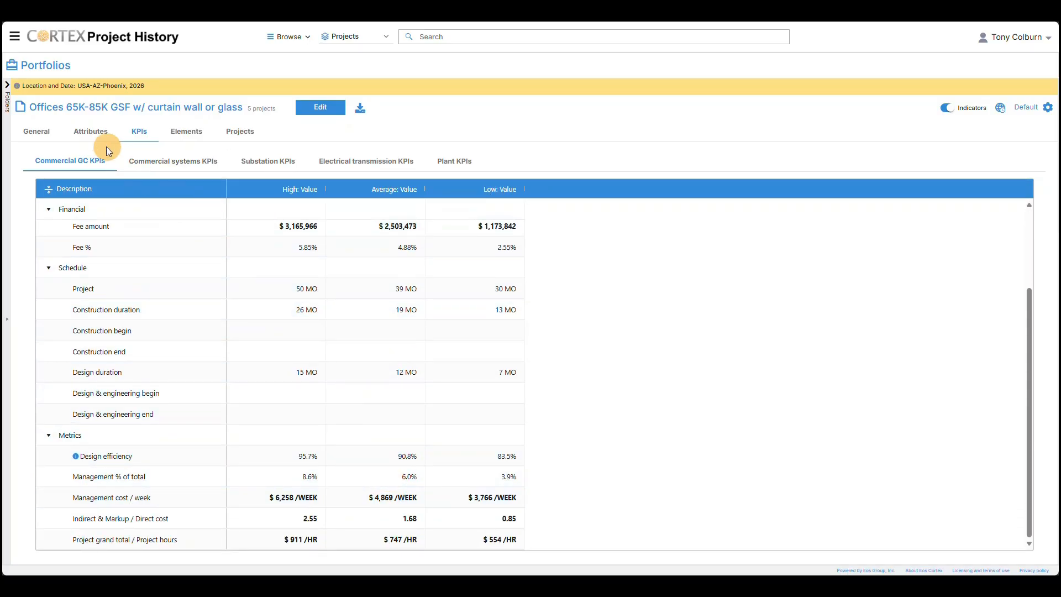
click(91, 132)
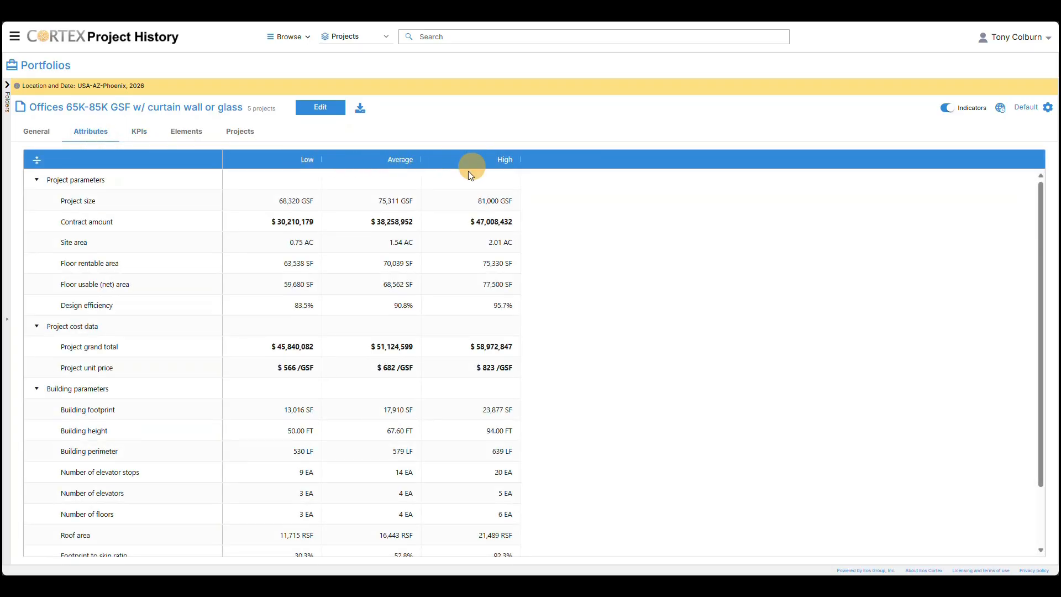
scroll(390, 371, down, 2)
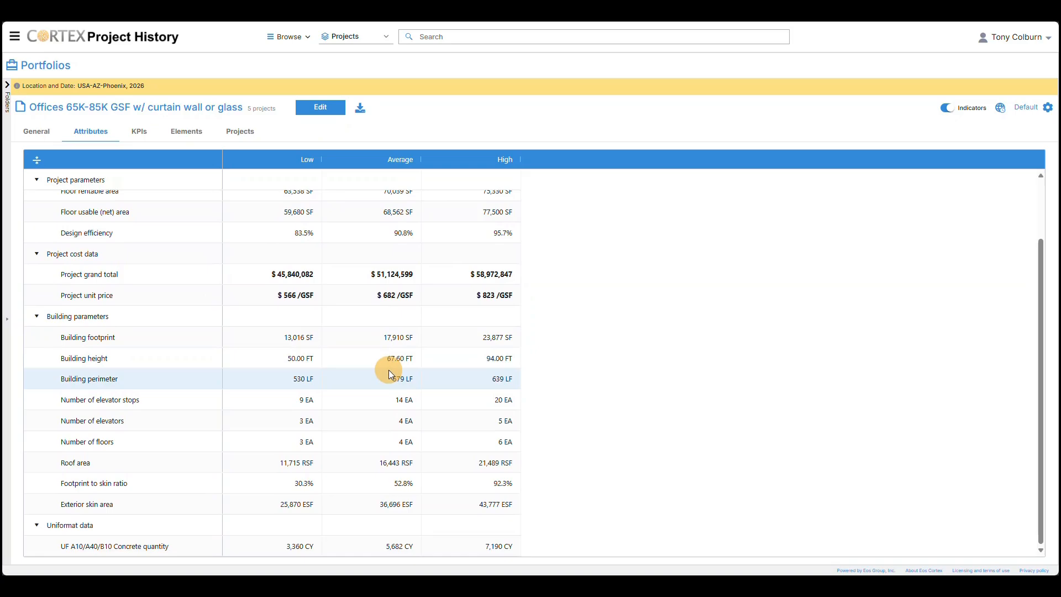
- Open the Regional studies portfolio folder, hide the folder tree and examine the portfolios' project size indicators
click(8, 89)
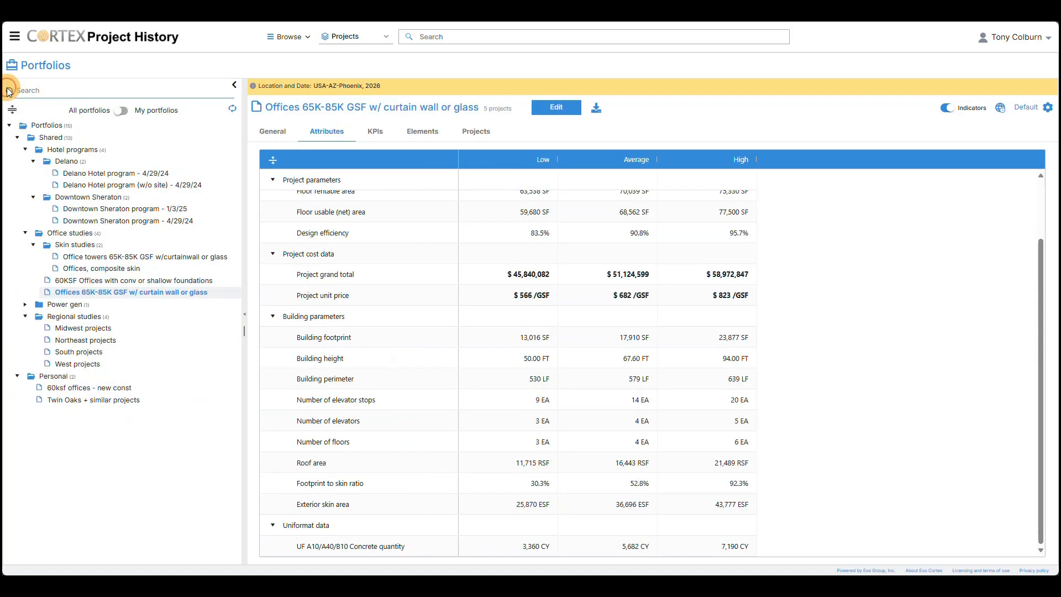
click(88, 316)
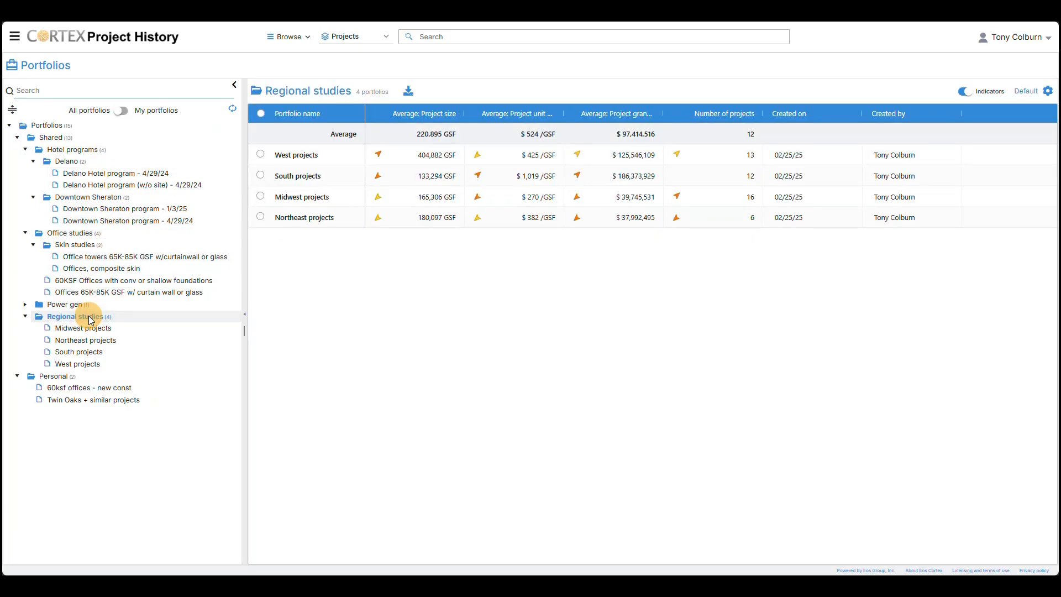
click(234, 85)
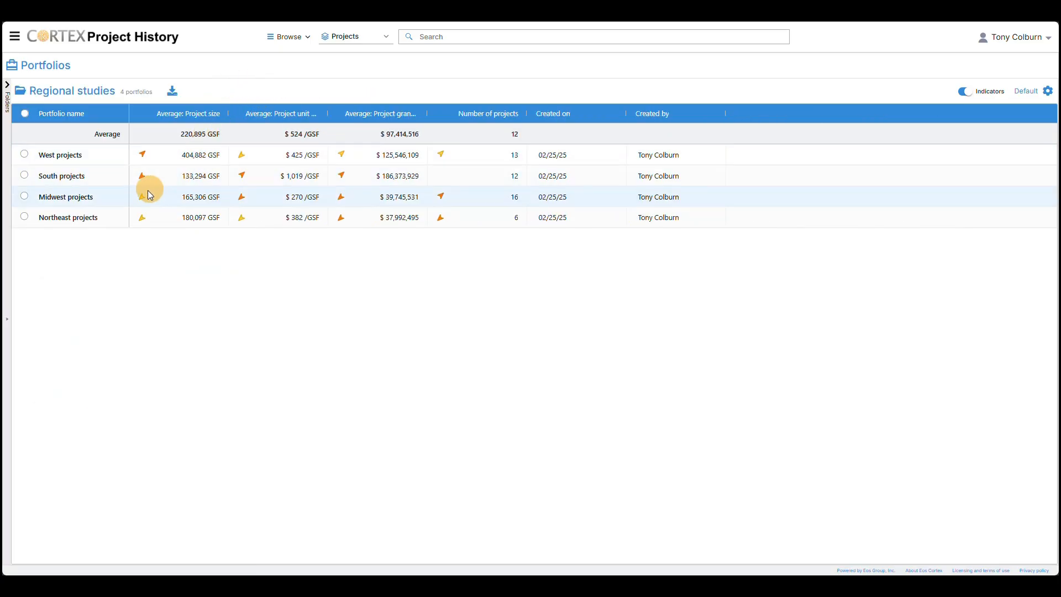
mouse_move(139, 200)
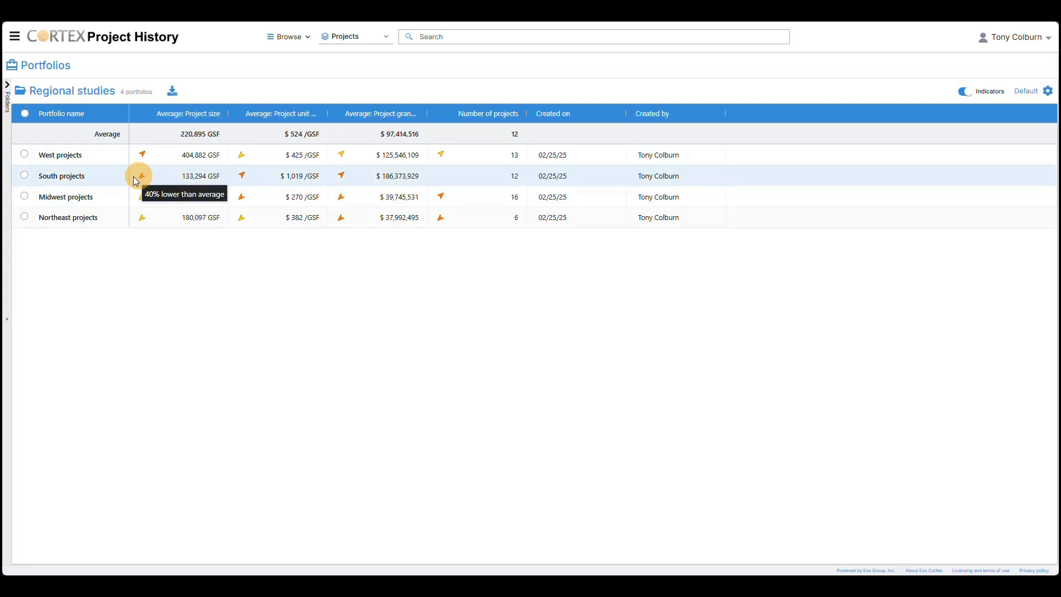
- List the projects of the South projects portfolio and examine the yearly points on their average project size chart
click(81, 181)
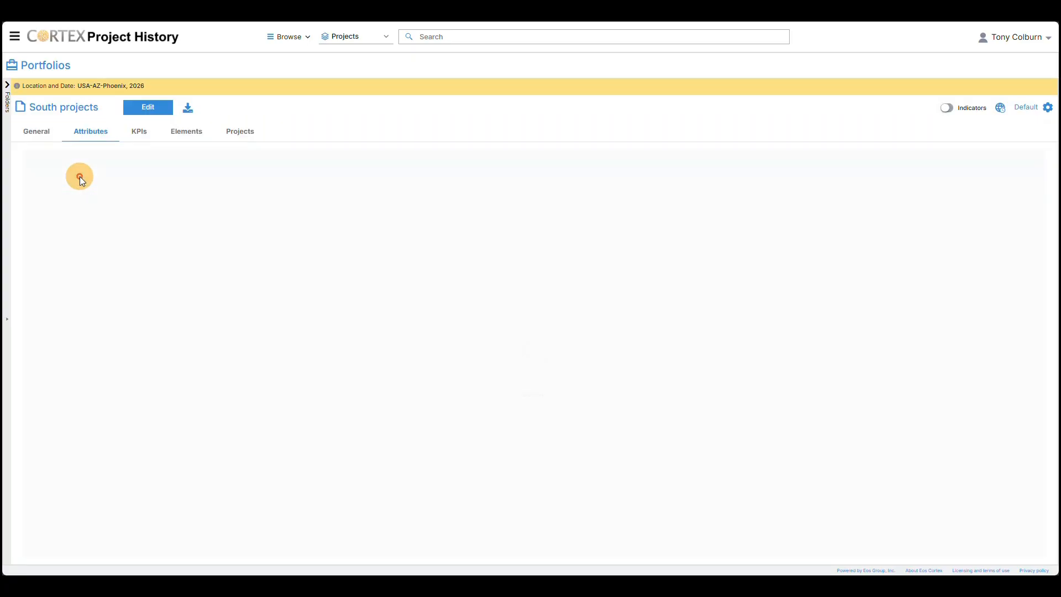
click(241, 142)
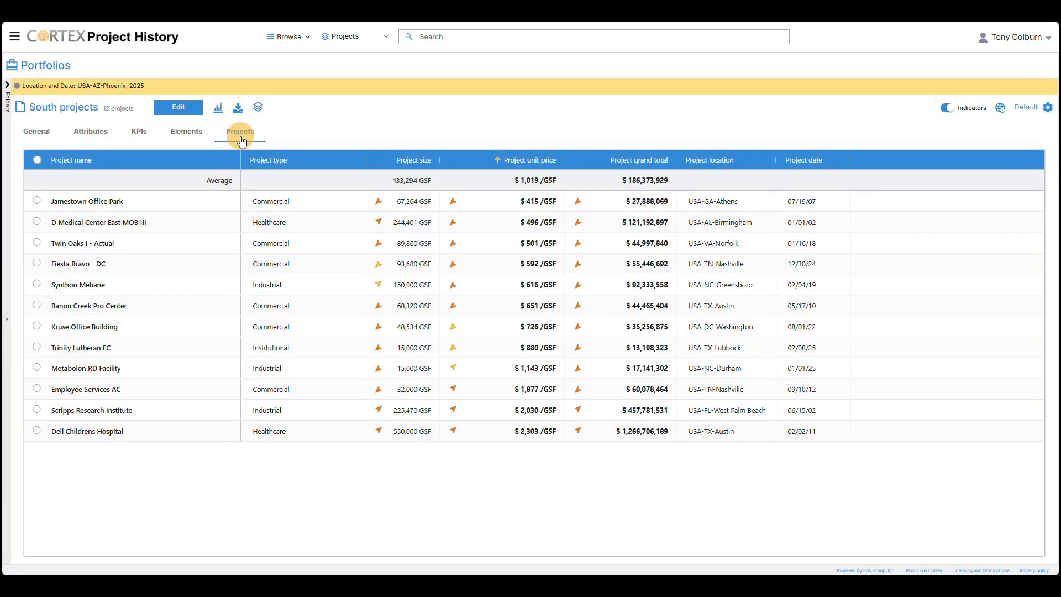
click(221, 115)
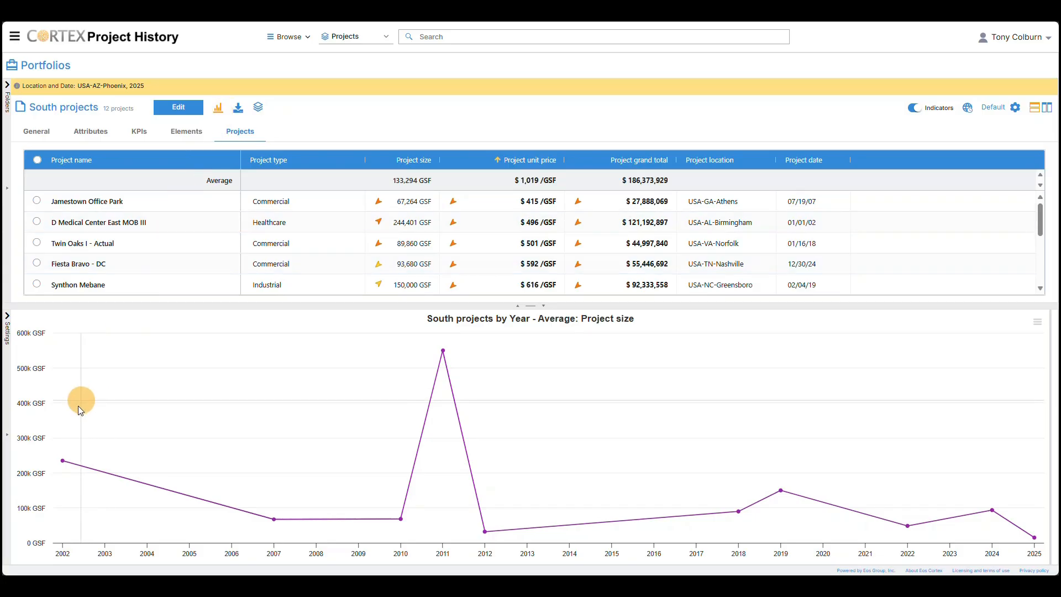
mouse_move(66, 458)
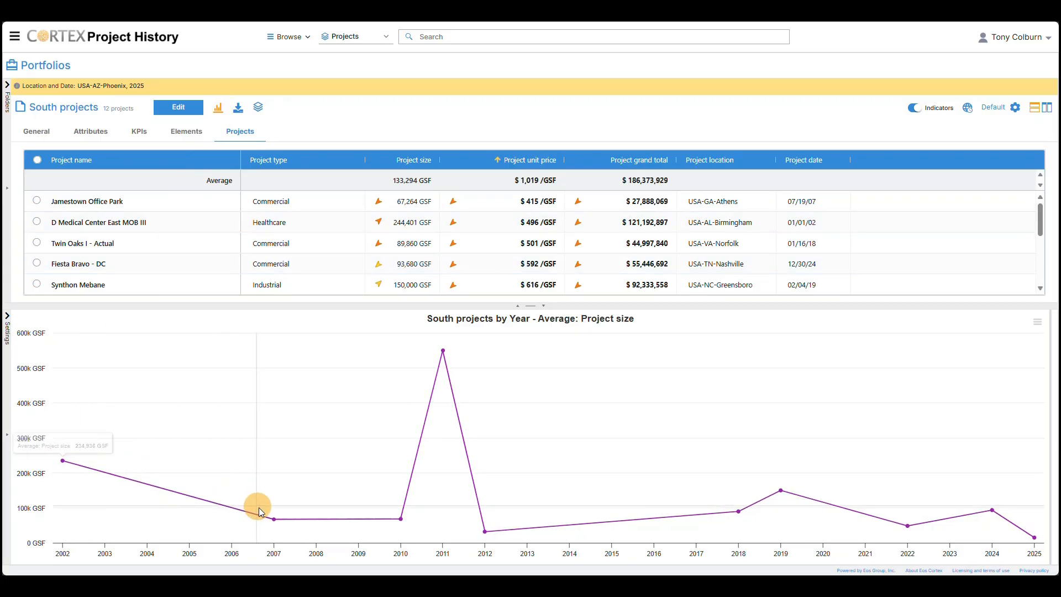
mouse_move(274, 519)
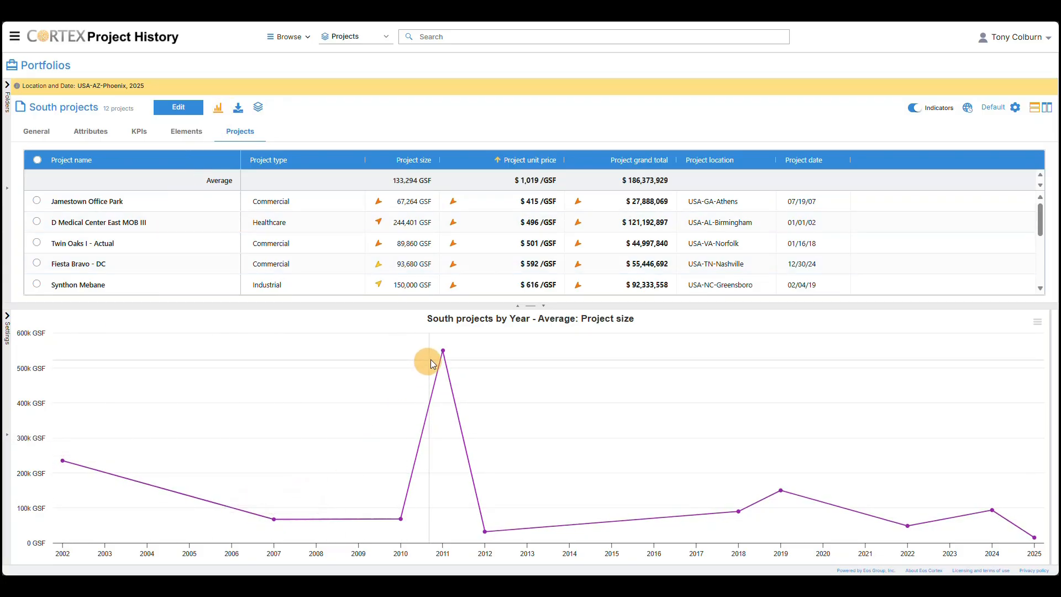
mouse_move(443, 354)
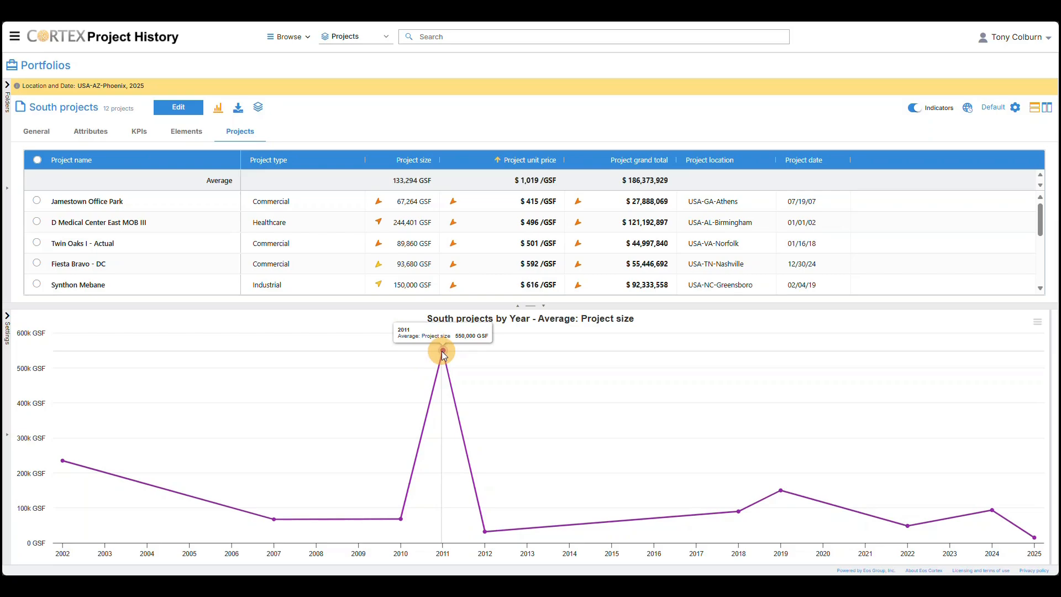
mouse_move(738, 513)
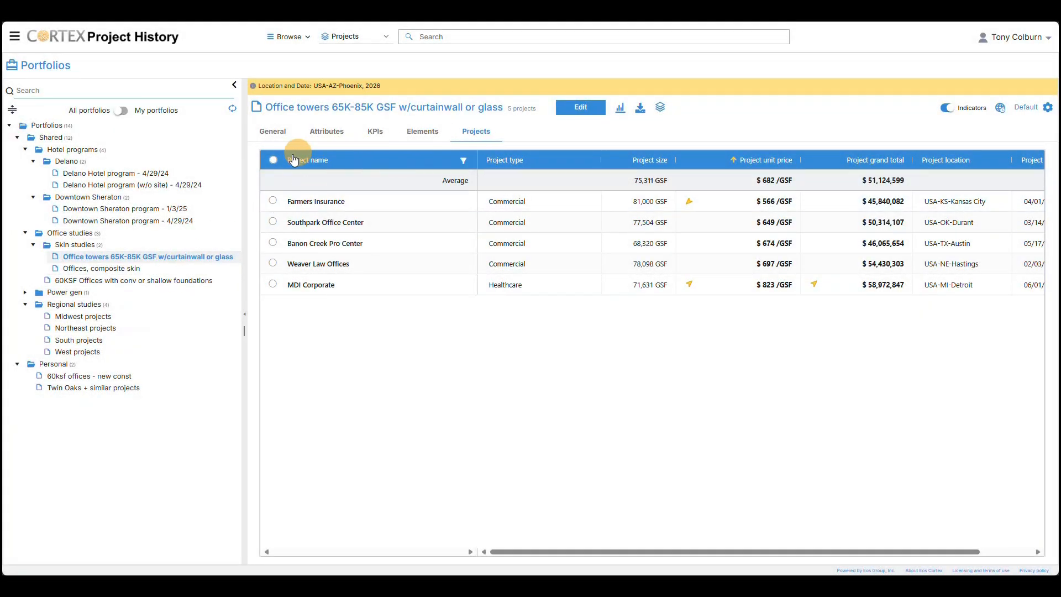
- Compare all projects of the "Office towers 65K-85K GSF w/curtainwall or glass" portfolio and check their locations on the map
click(273, 160)
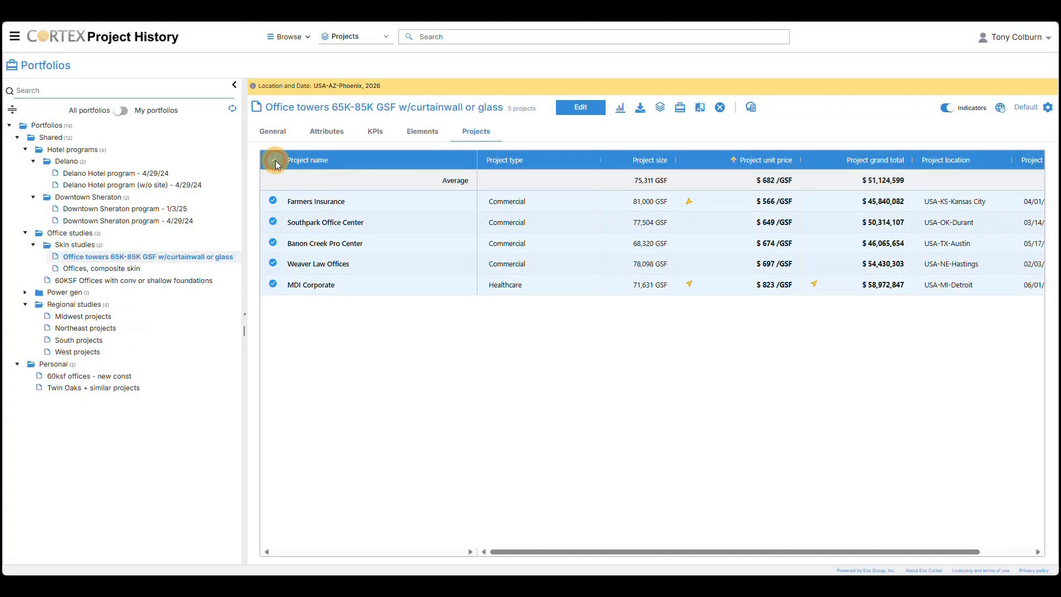
click(699, 114)
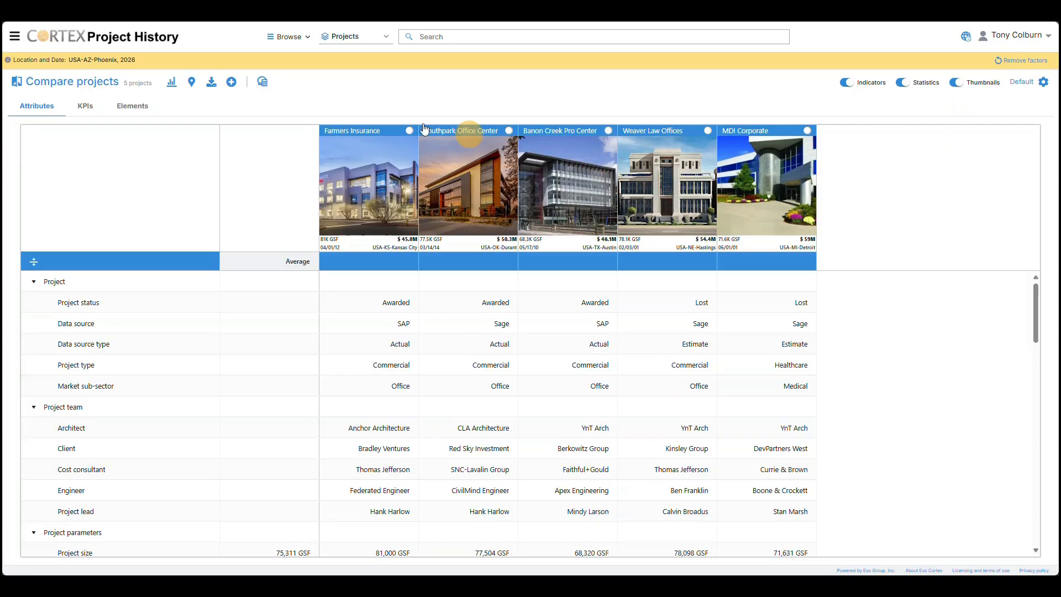
click(195, 85)
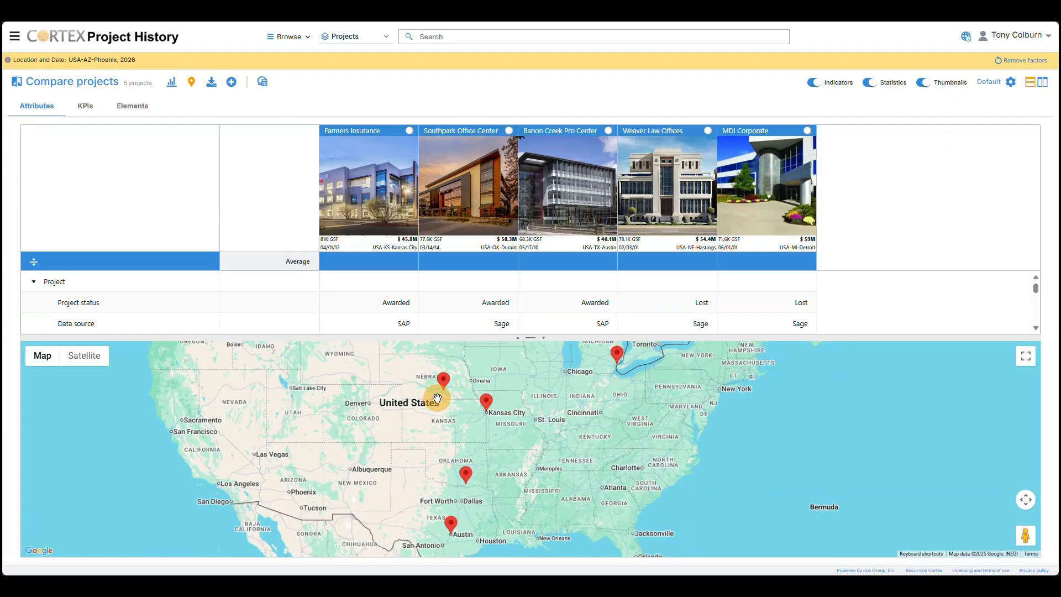
click(192, 86)
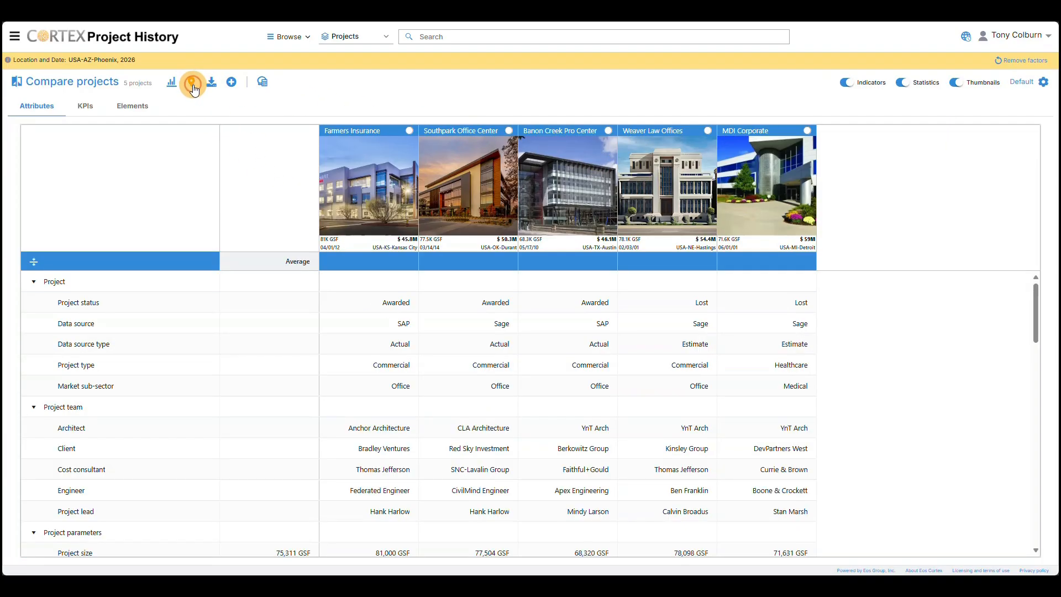
- Collapse the compared attribute groups and review only the Building parameters across the projects
click(34, 262)
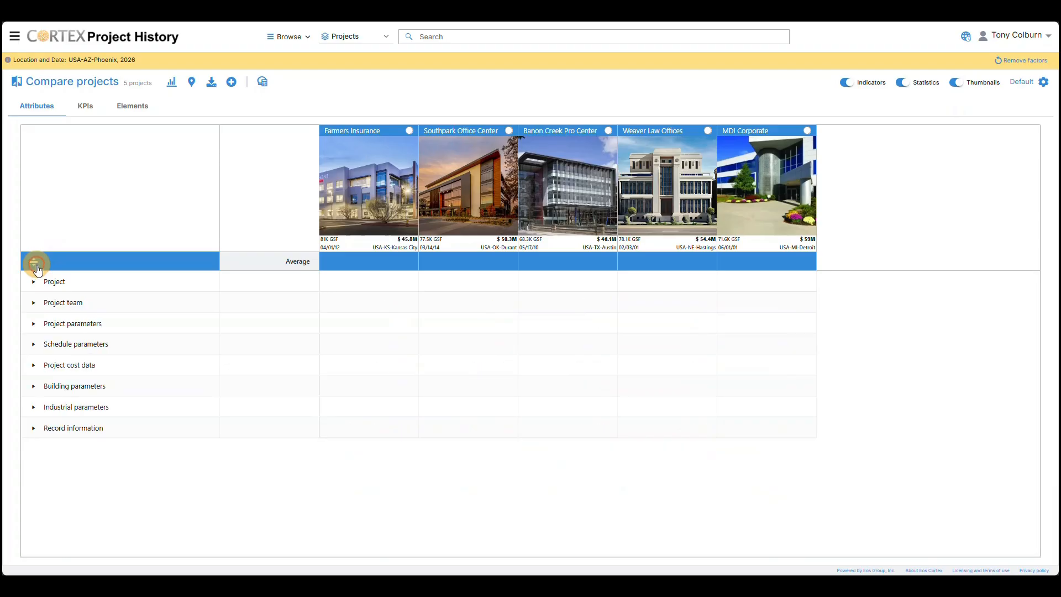
click(30, 386)
scroll(225, 413, down, 1)
scroll(224, 413, down, 1)
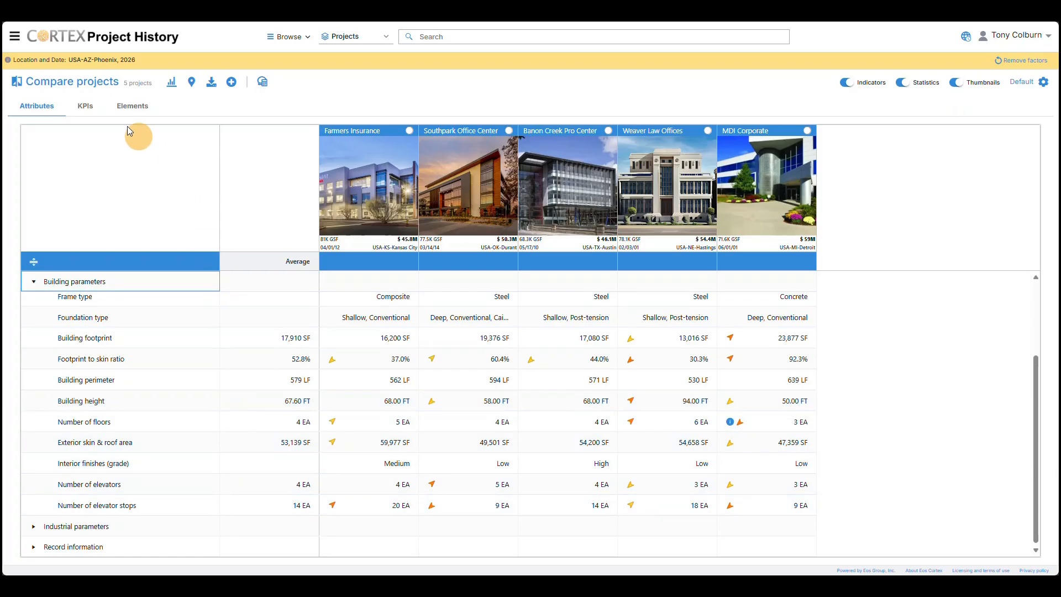
- Compare the projects' Commercial GC KPIs with only the Metrics group expanded
click(98, 115)
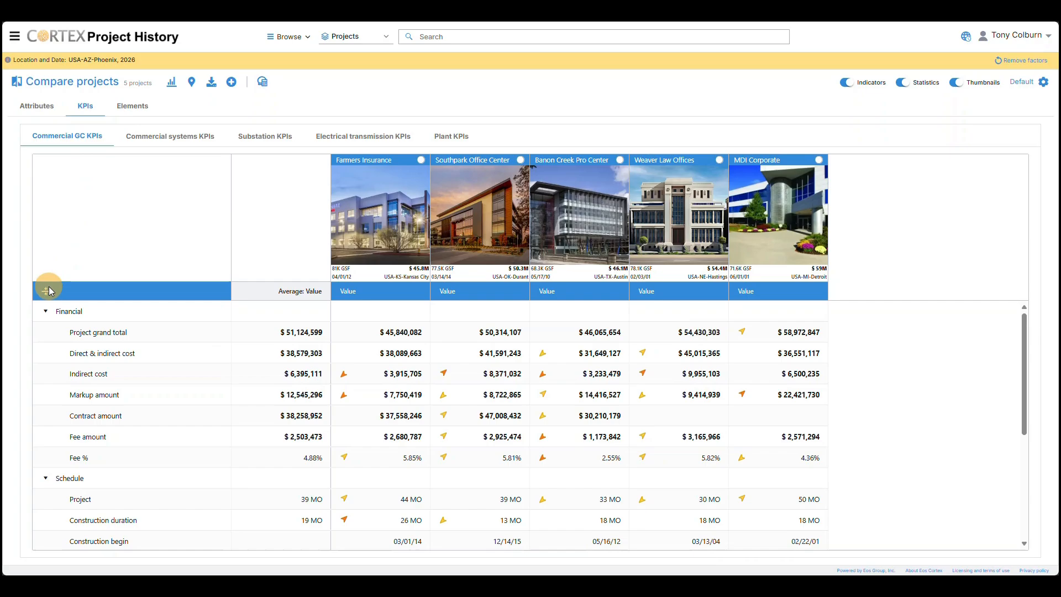
click(47, 291)
click(44, 353)
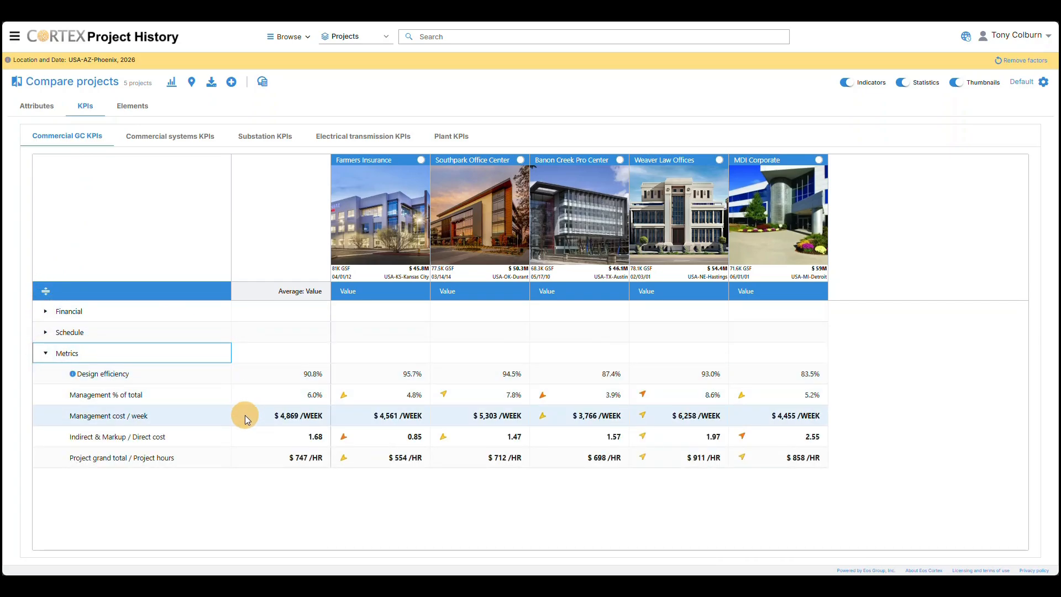
- Compare the projects' element unit prices with the Uniformat breakdown collapsed to its main categories
click(138, 105)
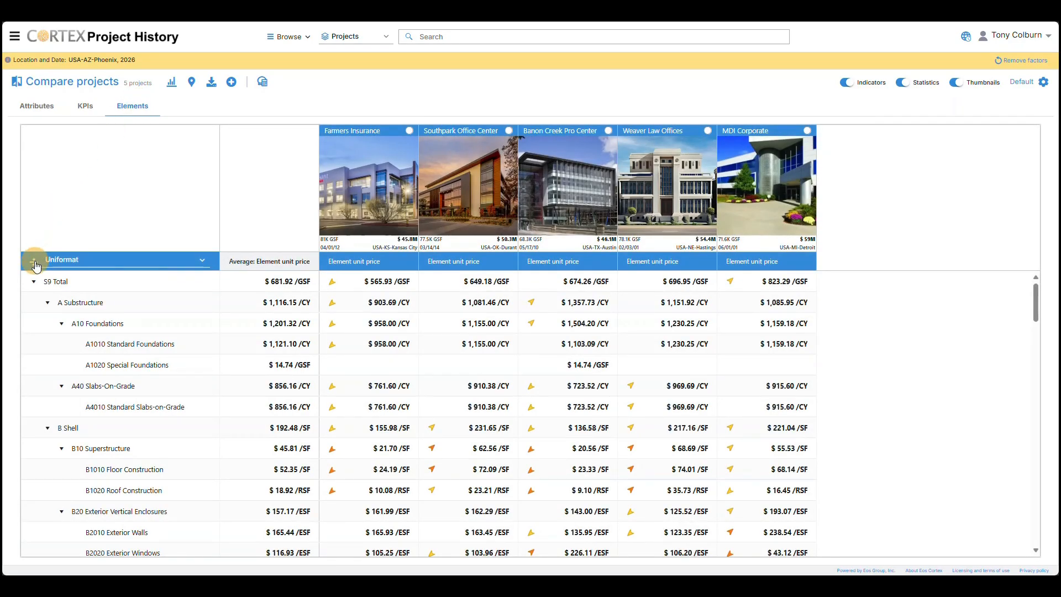
click(35, 261)
click(35, 261)
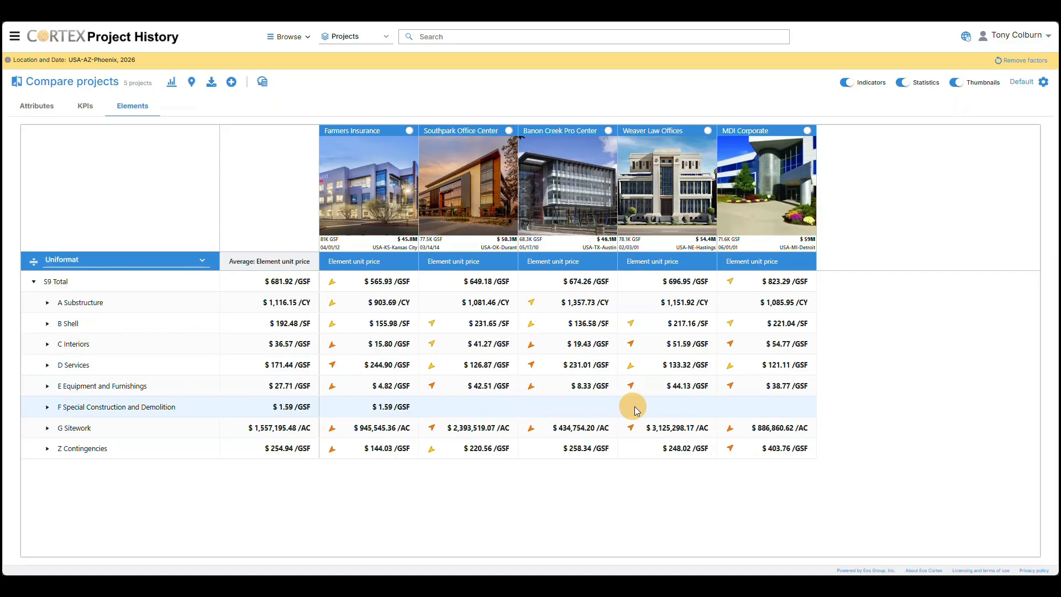
- Expand F Special Construction and Demolition, and examine the high-low chart of G Sitework element unit prices across the projects
click(46, 408)
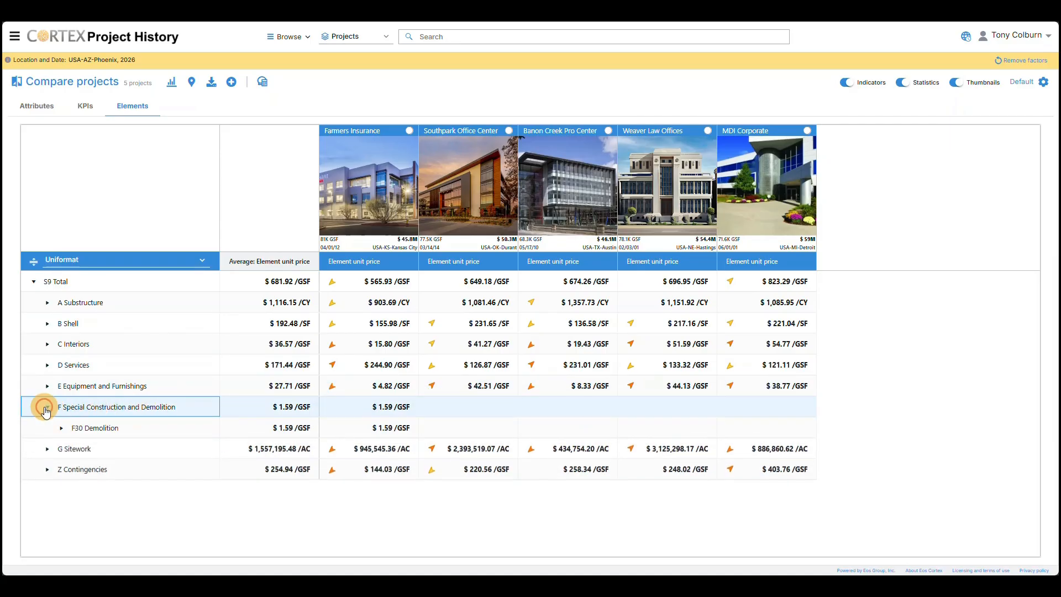
click(168, 87)
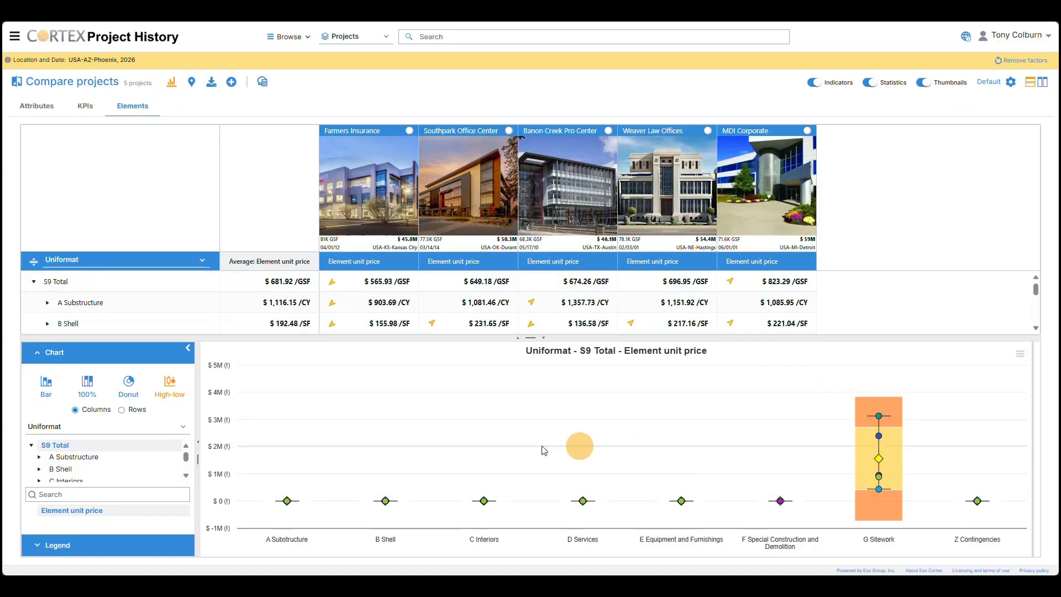
scroll(86, 465, down, 3)
click(83, 473)
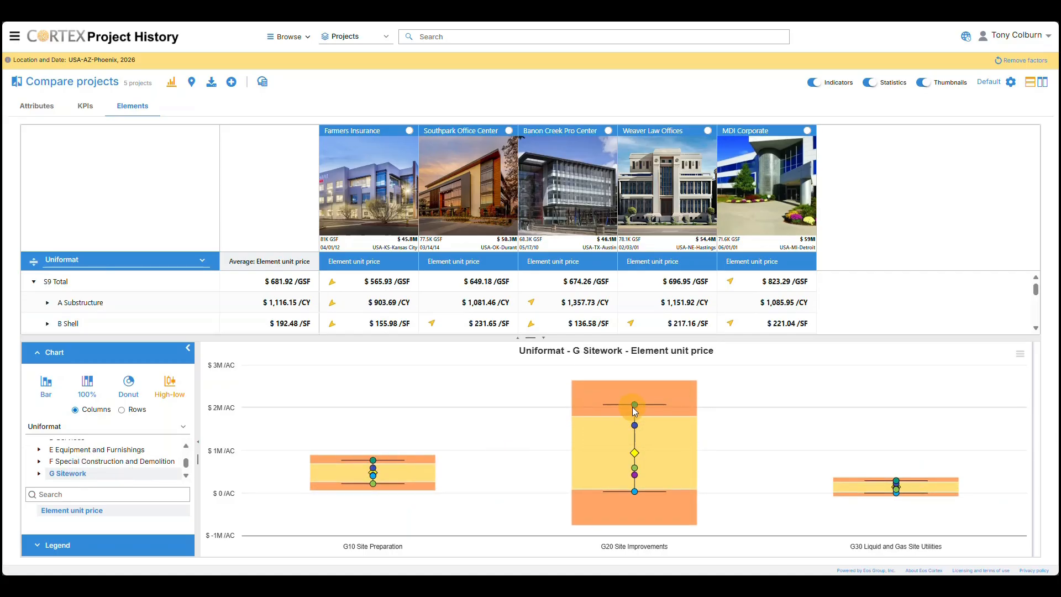
mouse_move(635, 491)
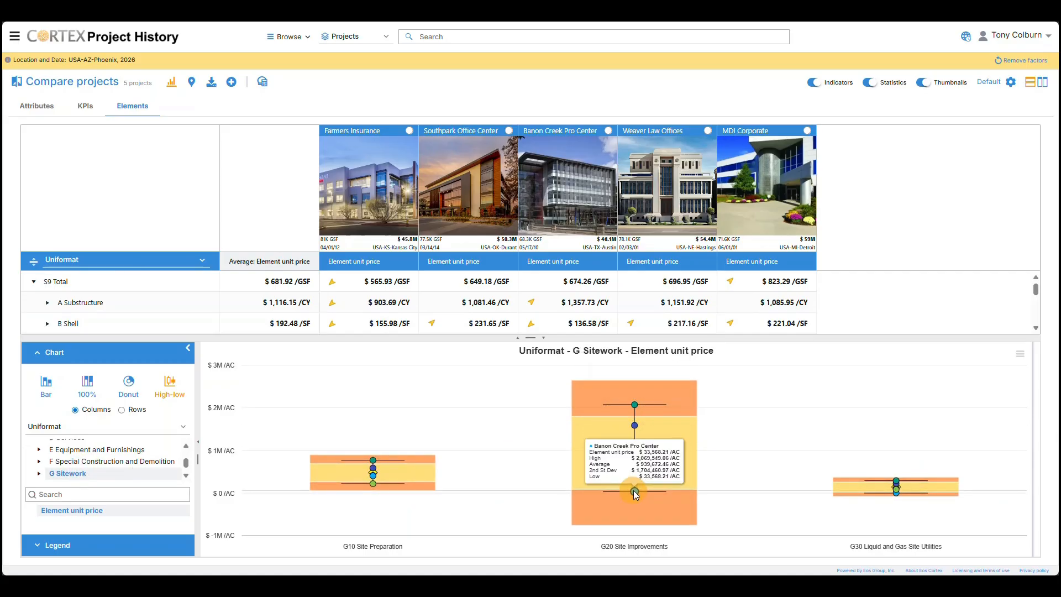
mouse_move(624, 440)
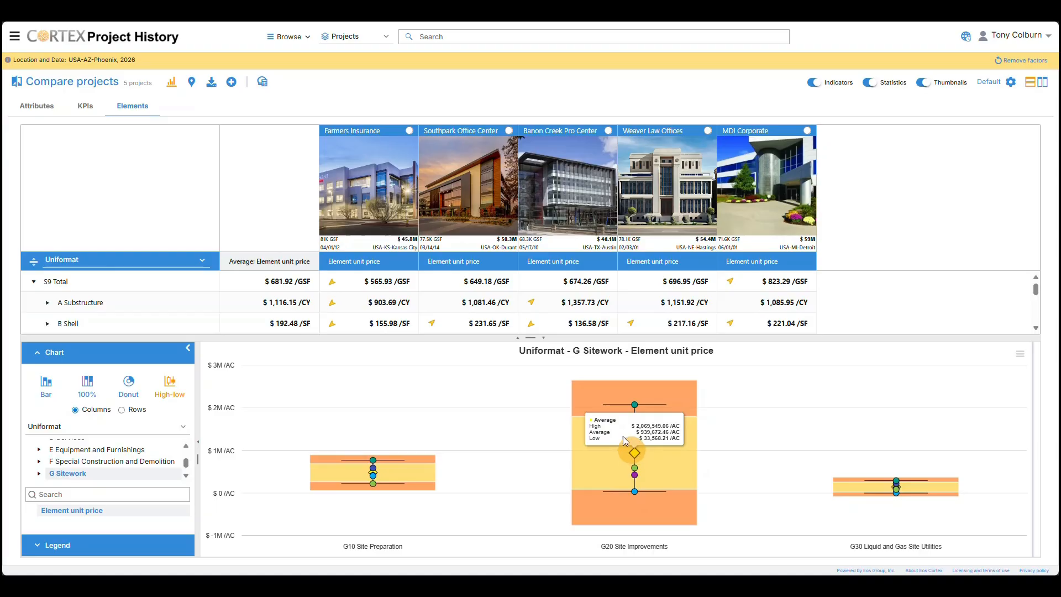
click(171, 82)
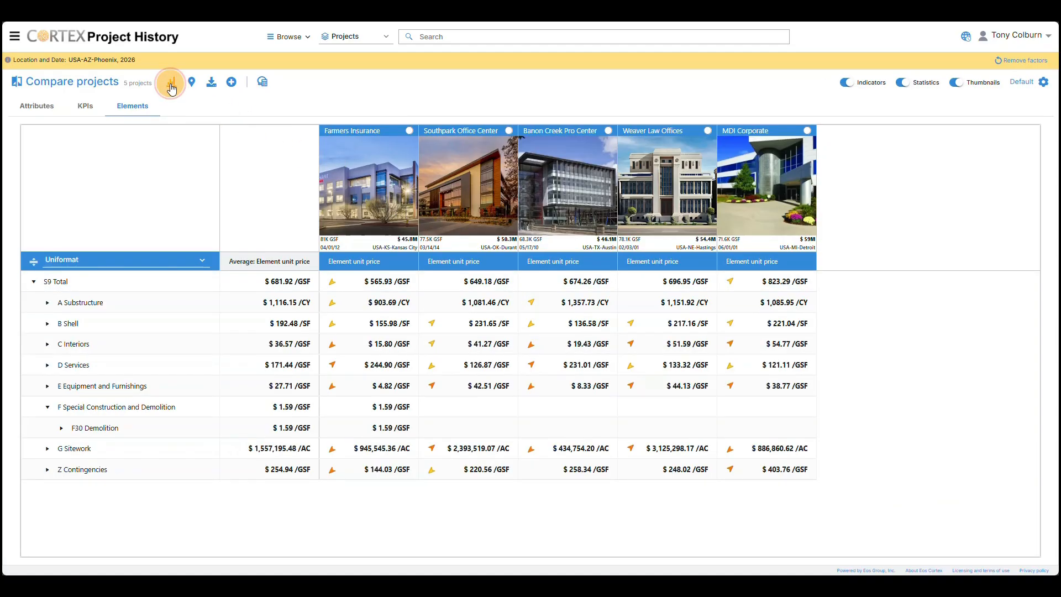
- Export the project comparison to Excel and expand only the Building parameters group on the Attributes sheet
click(211, 84)
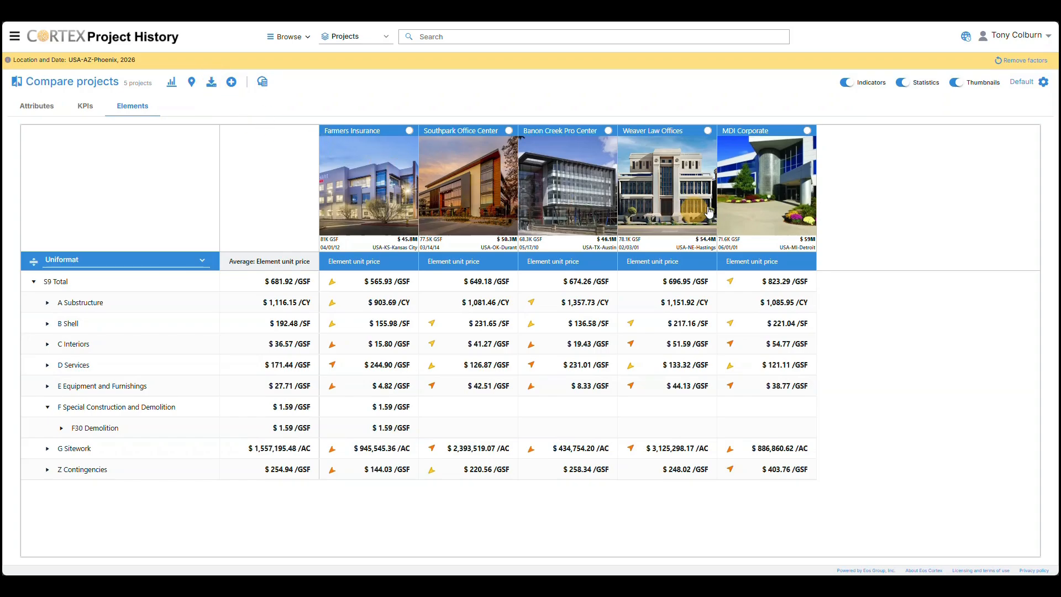
click(840, 79)
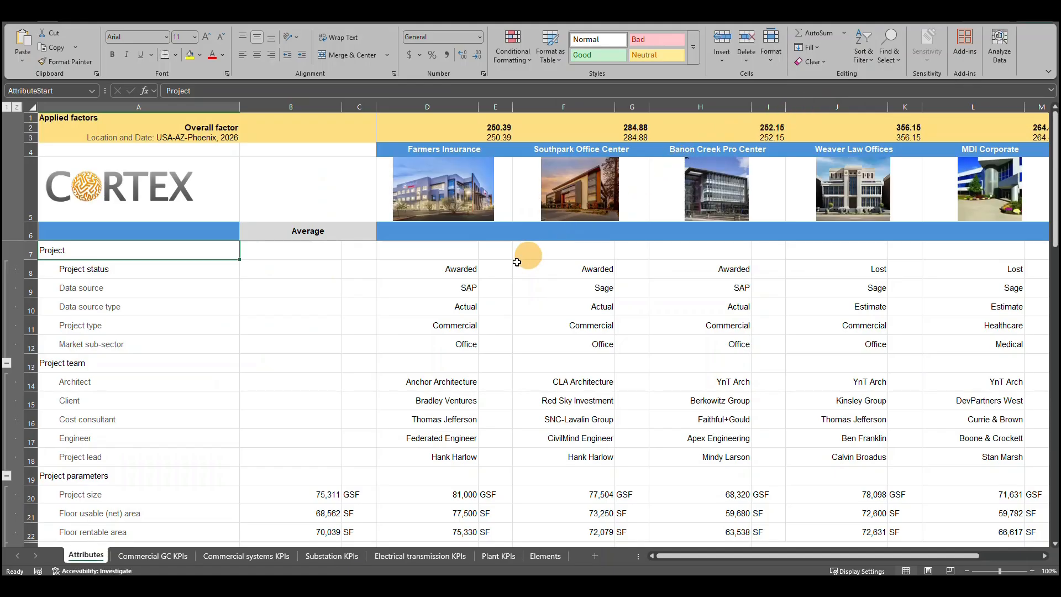
click(6, 107)
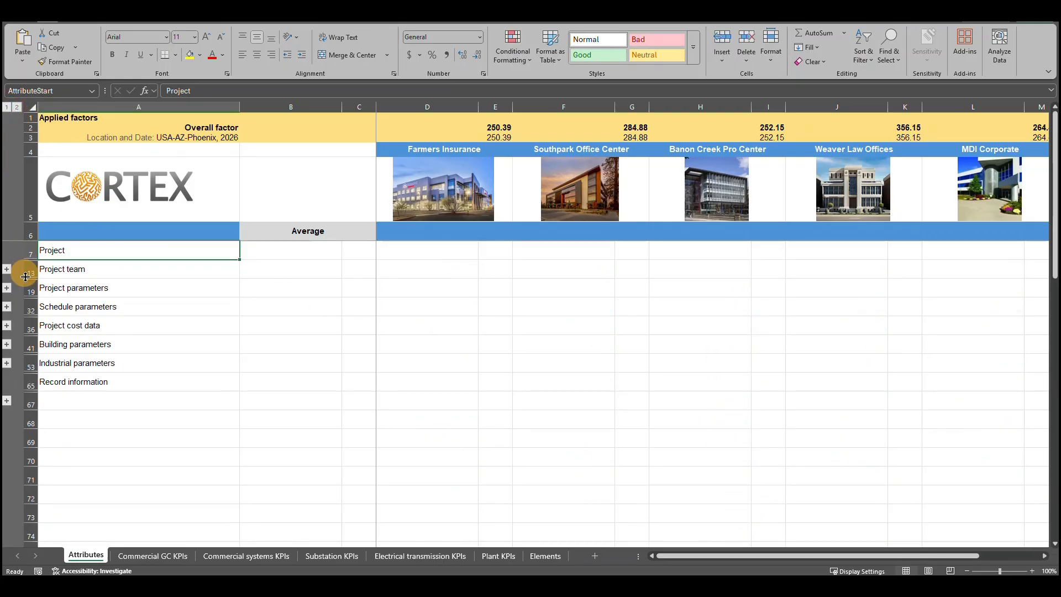
click(6, 363)
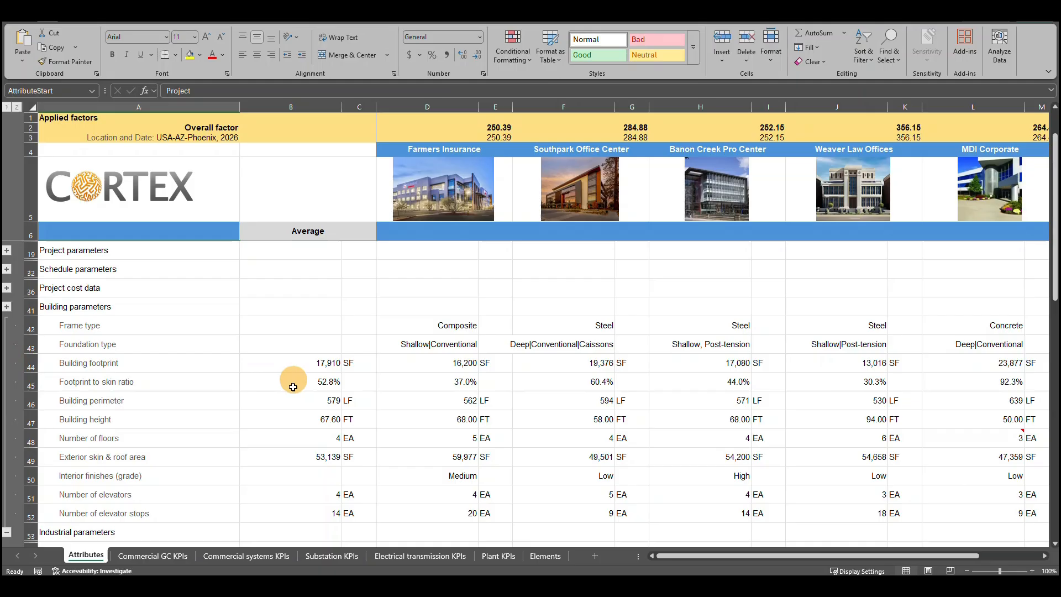
- Show only the Metrics group of the Commercial GC KPIs sheet in the exported workbook
click(157, 552)
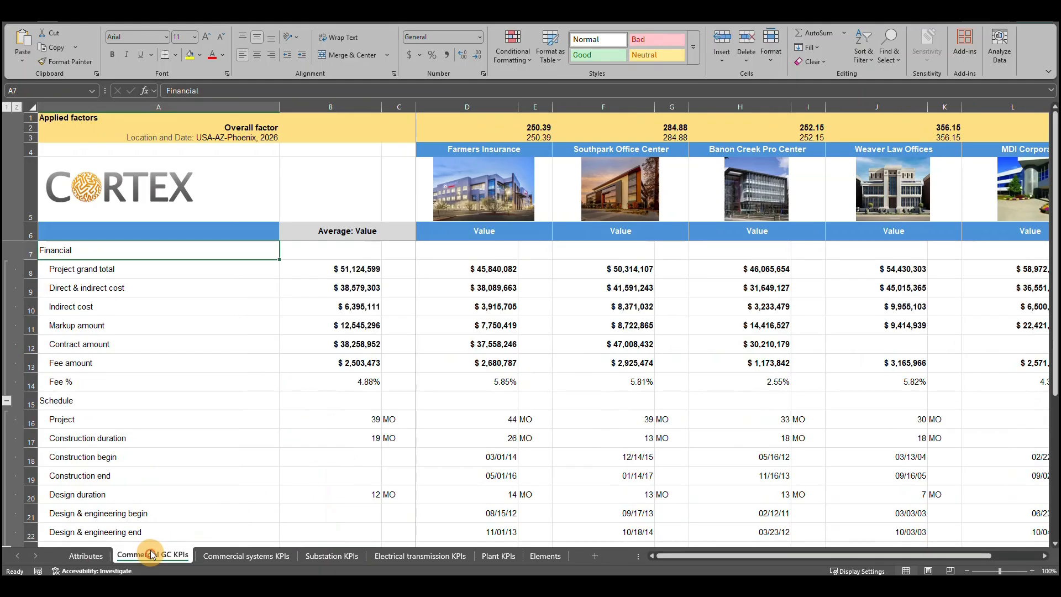
click(7, 107)
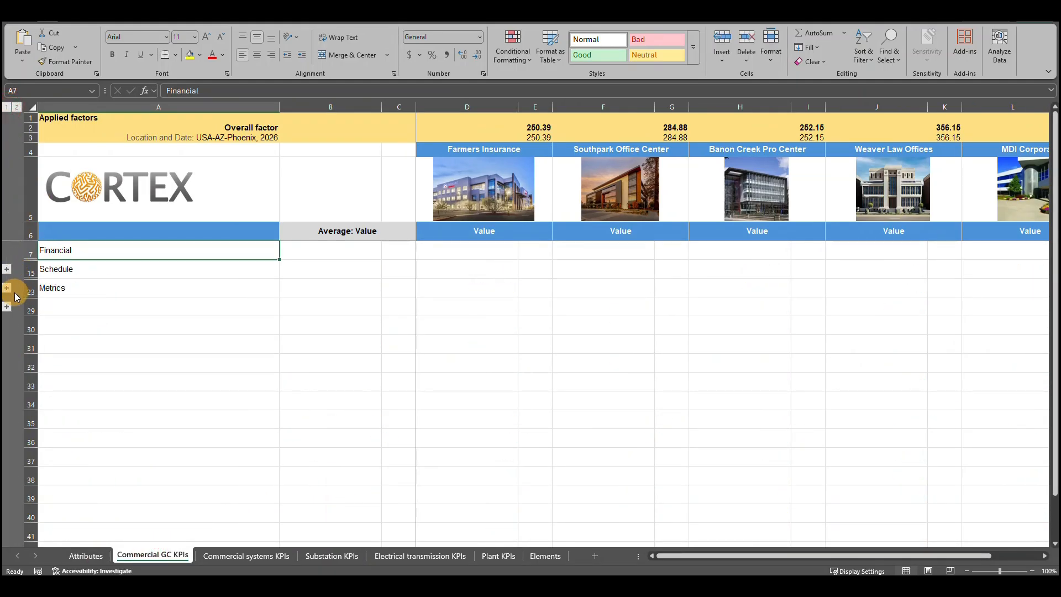
click(6, 307)
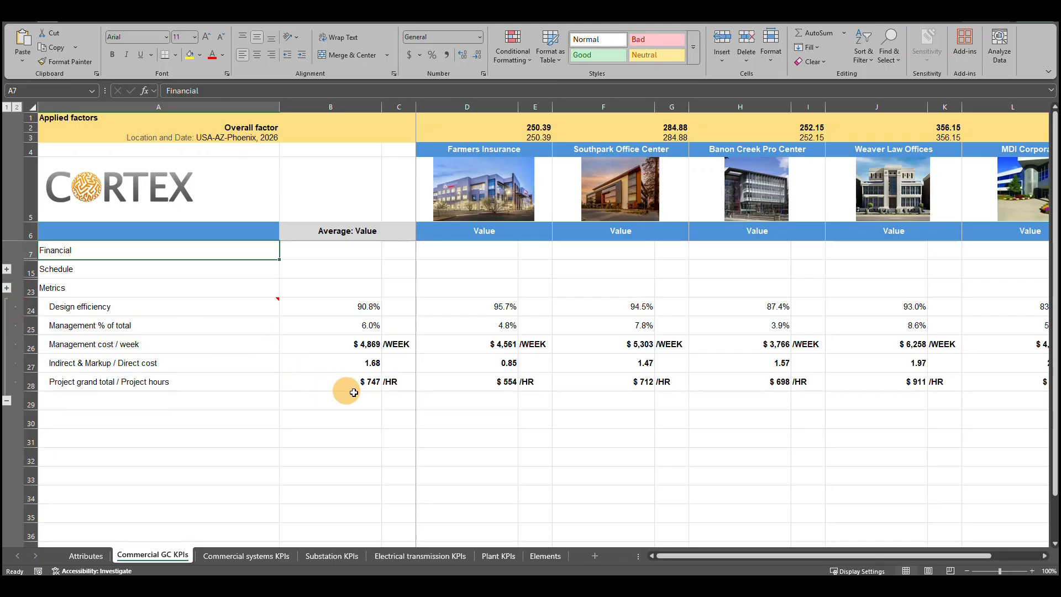
- Collapse the exported Elements sheet to its main Uniformat categories and expand F Special Construction and Demolition
click(545, 555)
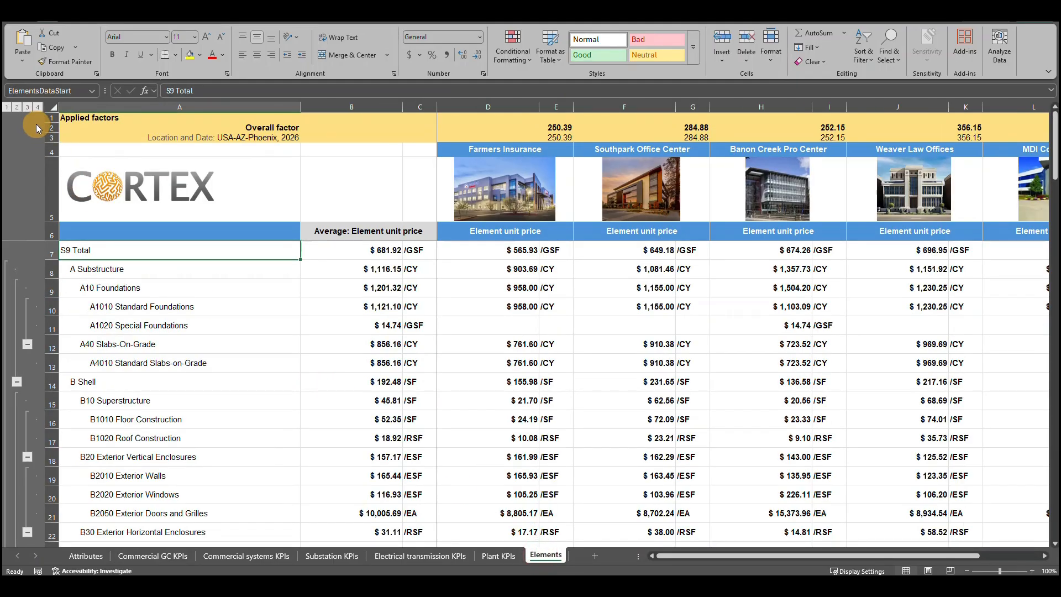
click(16, 107)
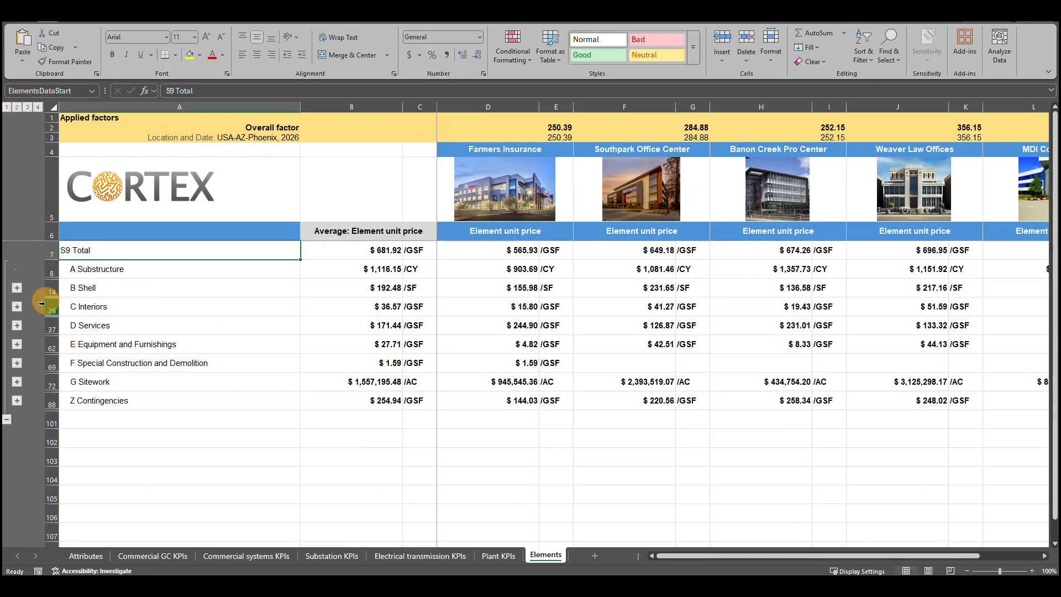
click(16, 382)
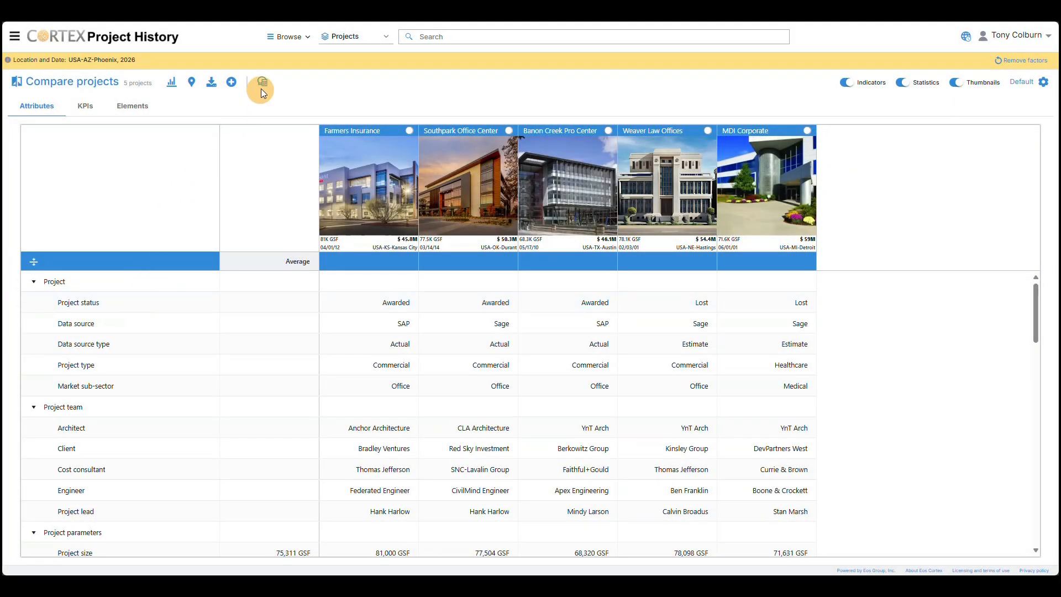
- Start a new budget from the compared projects, named "Office Park II", with a size of 80,000 GSF and project date 08/15/26
click(263, 86)
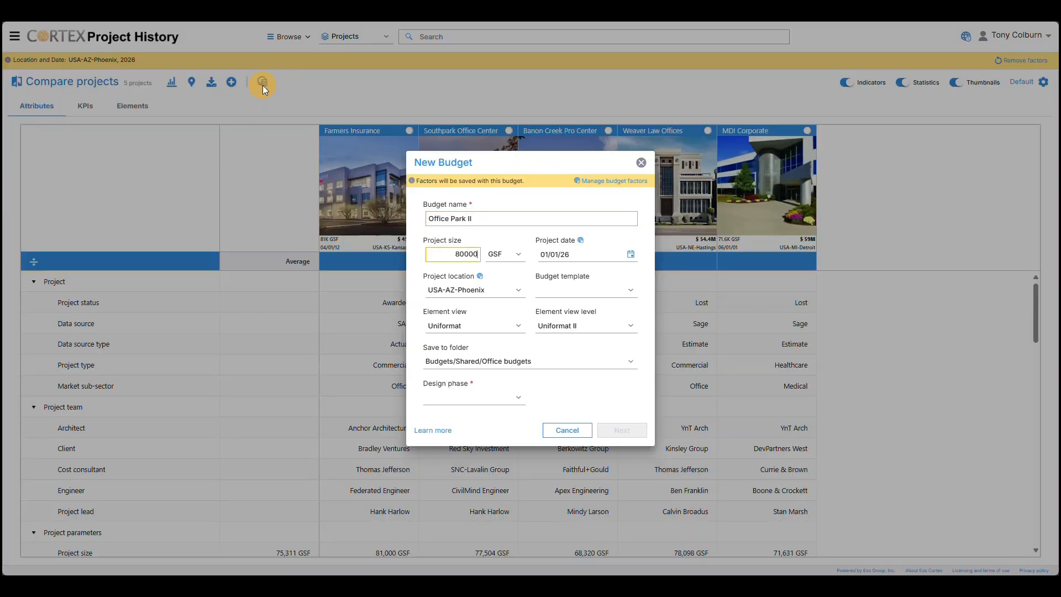
key(Tab)
text(08)
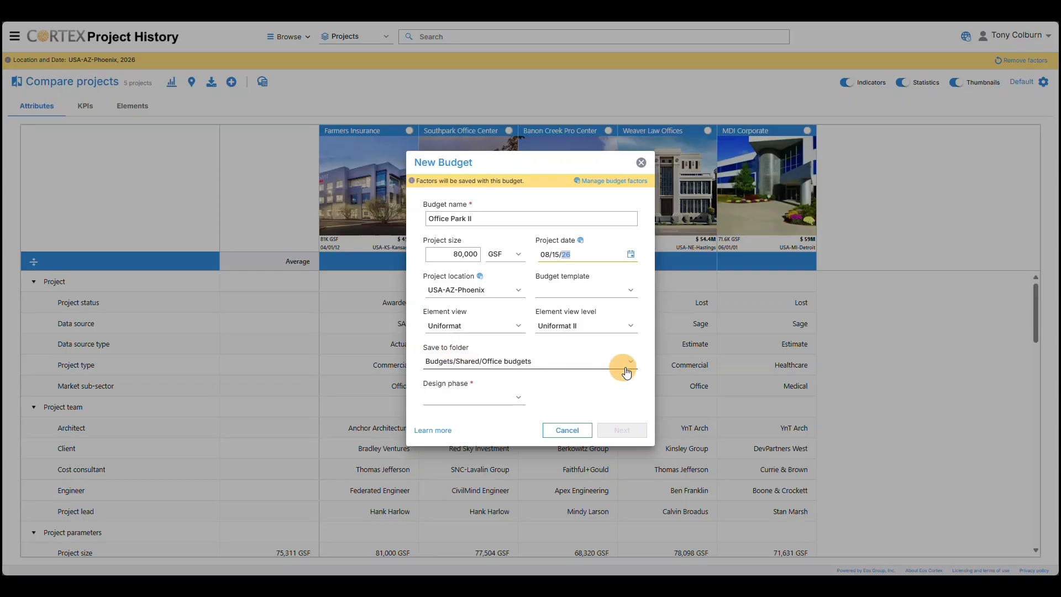
- Create an "Office Park II" folder inside your own personal budgets folder as the new budget's save location
click(631, 364)
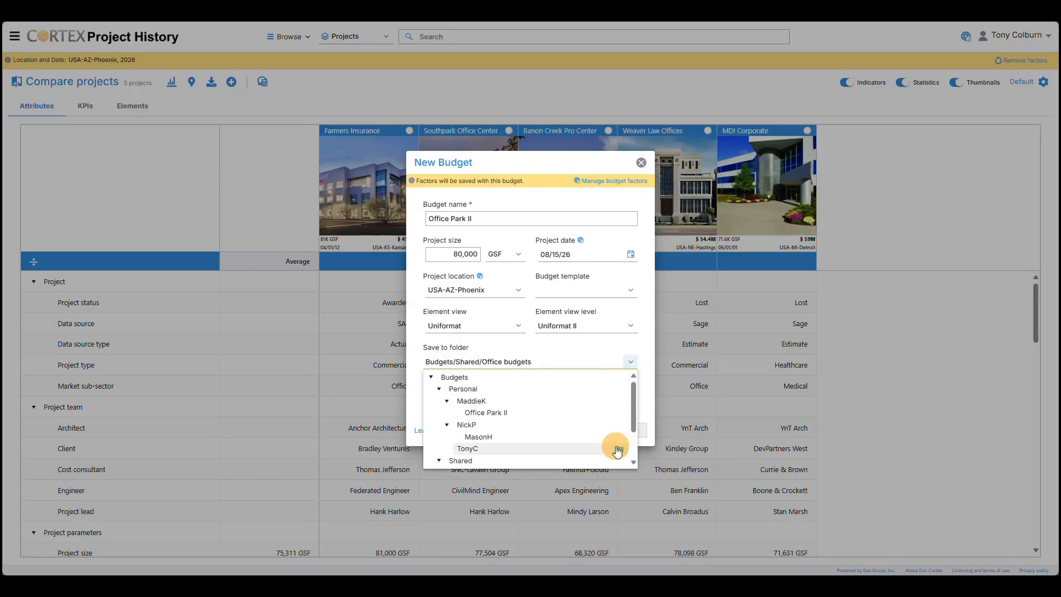
click(616, 446)
text(Office Park II)
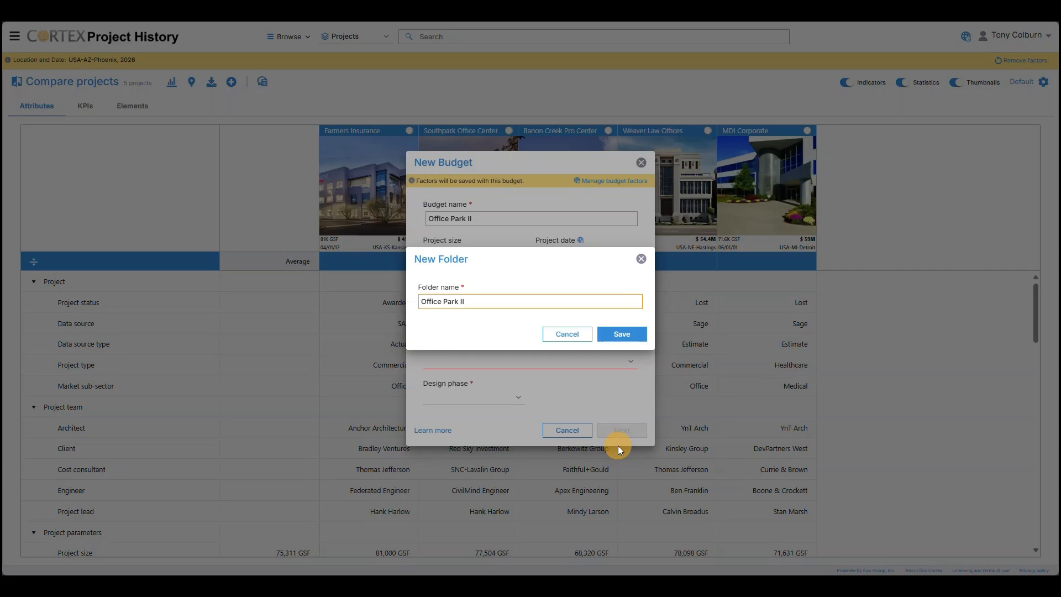
click(629, 337)
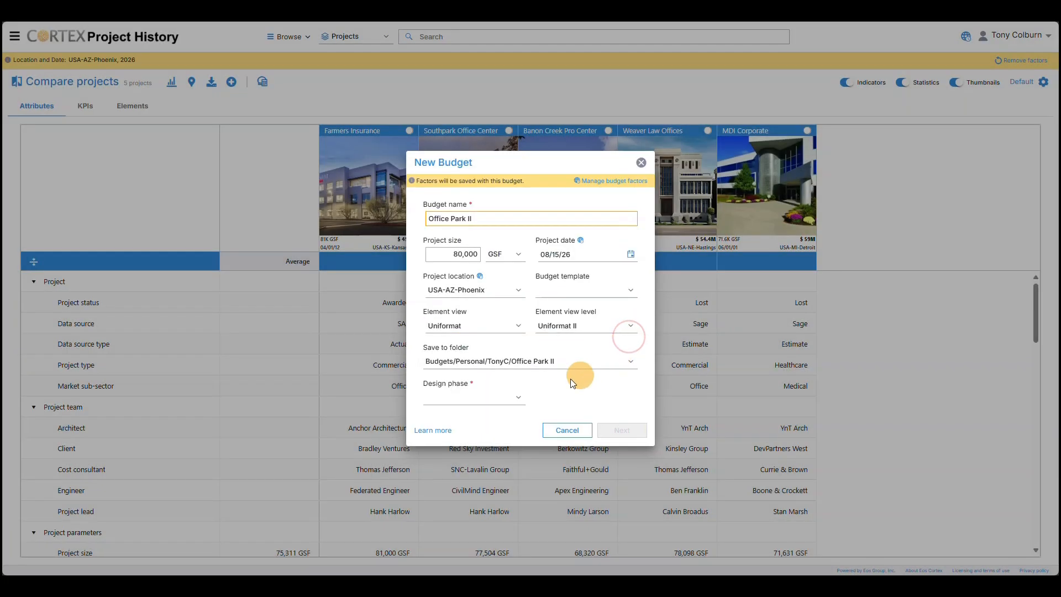
- Set the budget's design phase to Conceptual Design and continue to the populate options
click(517, 397)
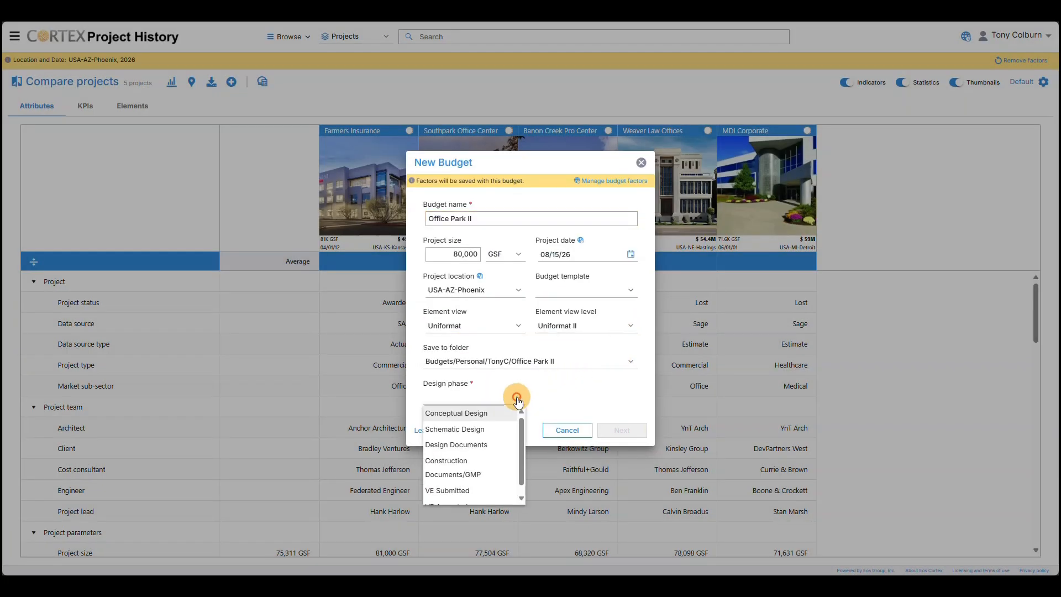
click(491, 412)
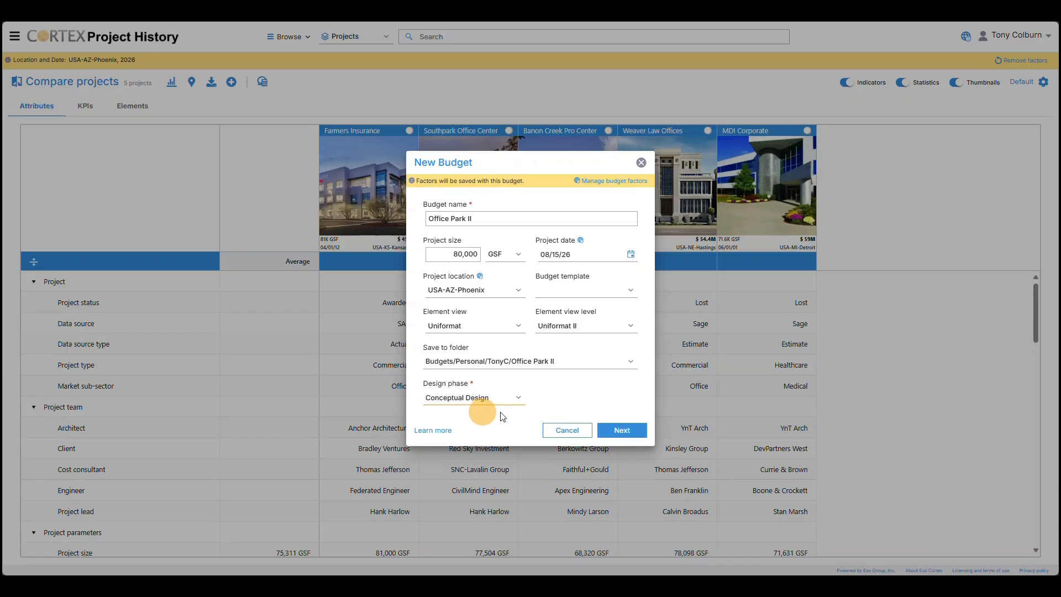
click(615, 429)
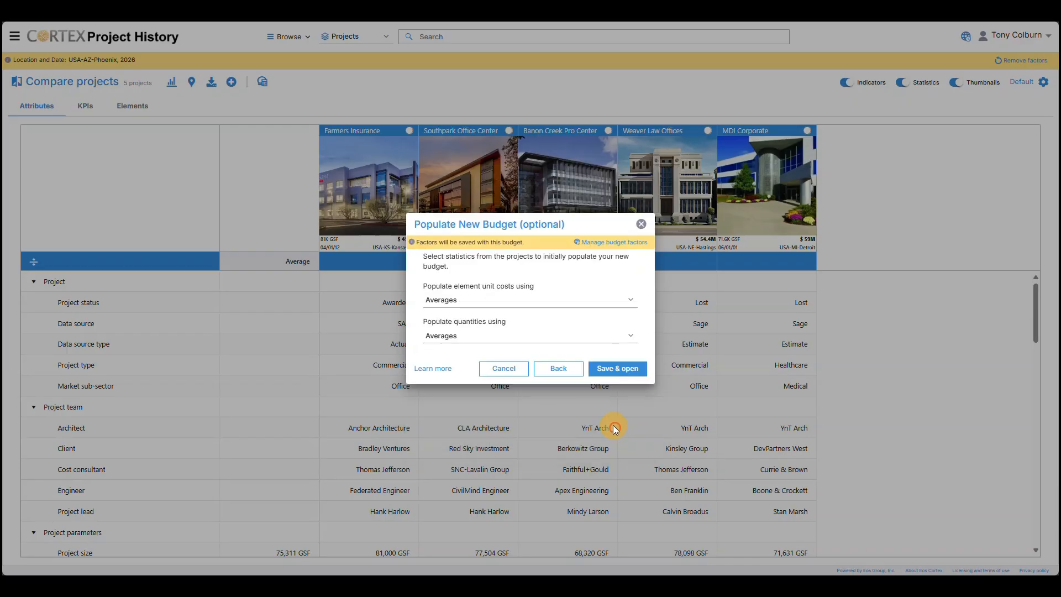
- Keep Averages for populating both element unit costs and quantities, and save and open the new budget
click(581, 307)
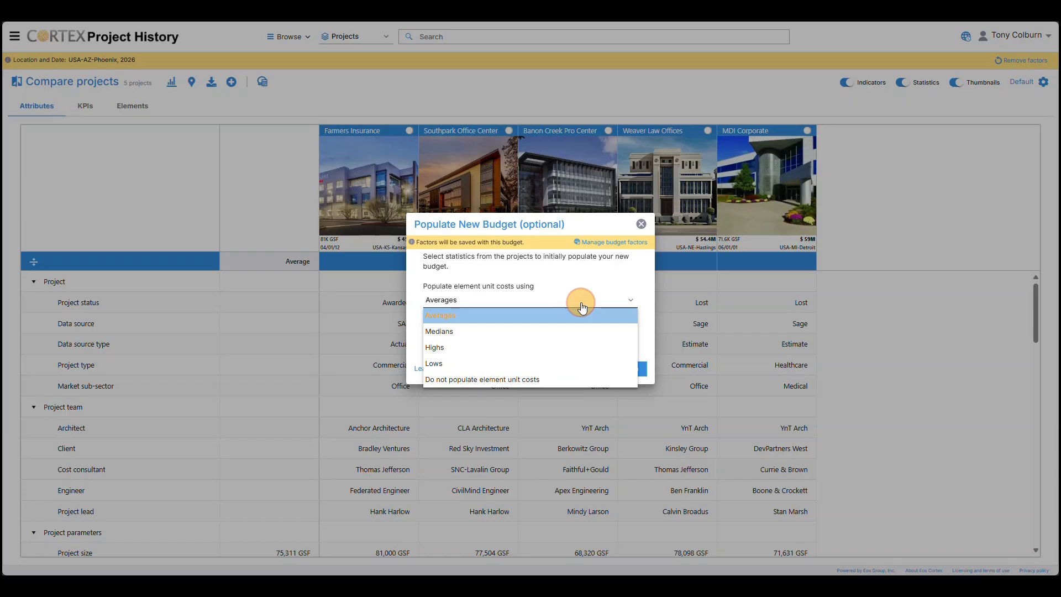
click(581, 307)
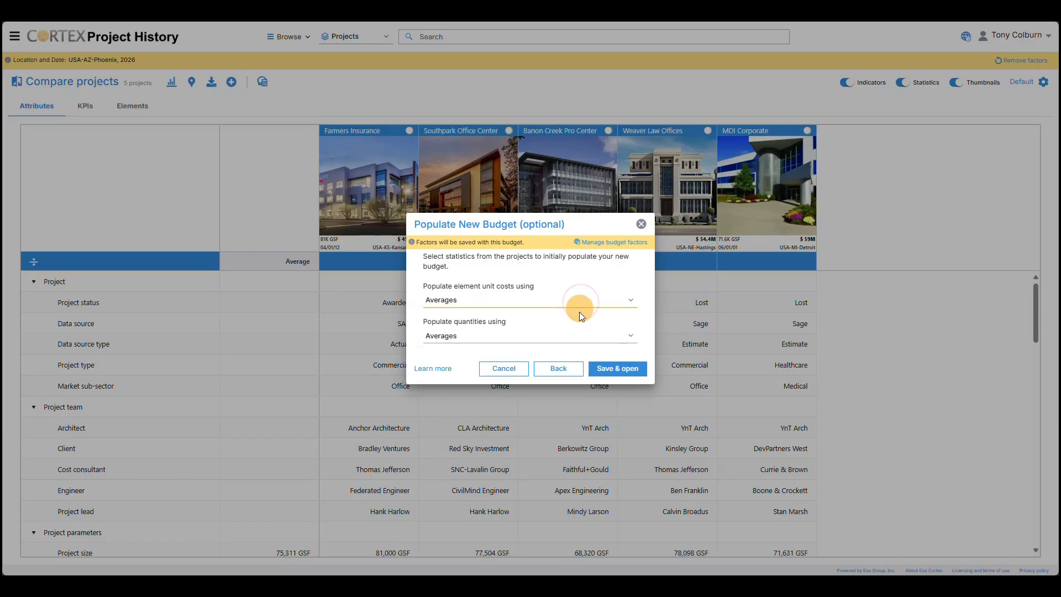
click(579, 339)
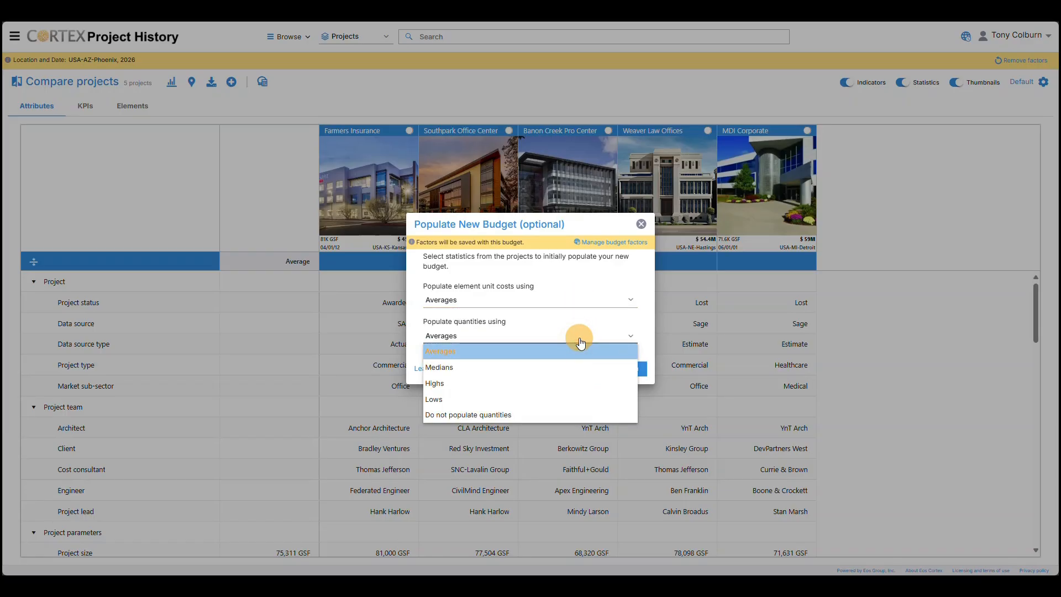
click(580, 343)
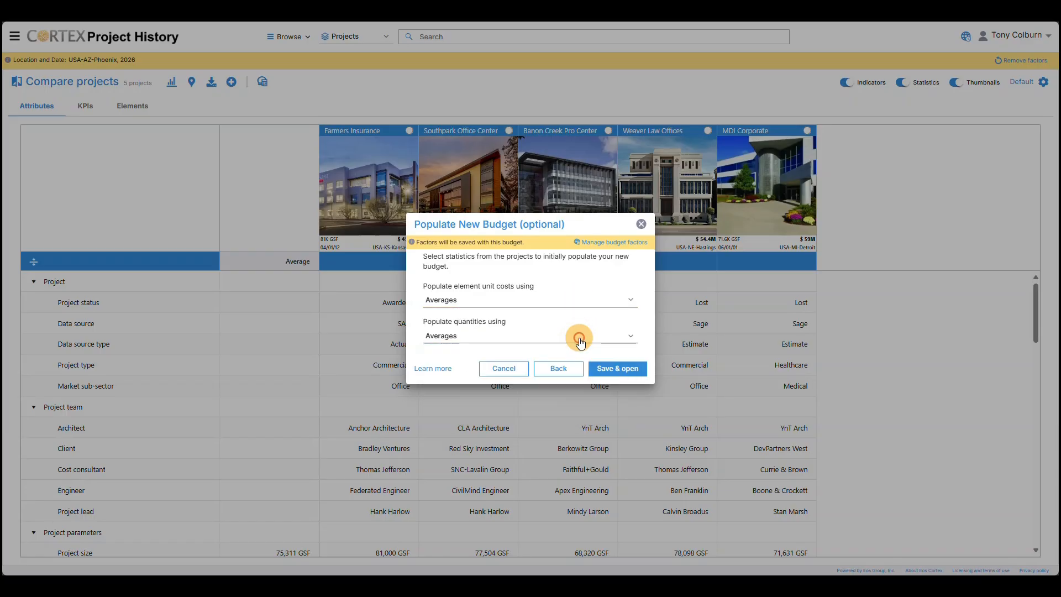
click(618, 369)
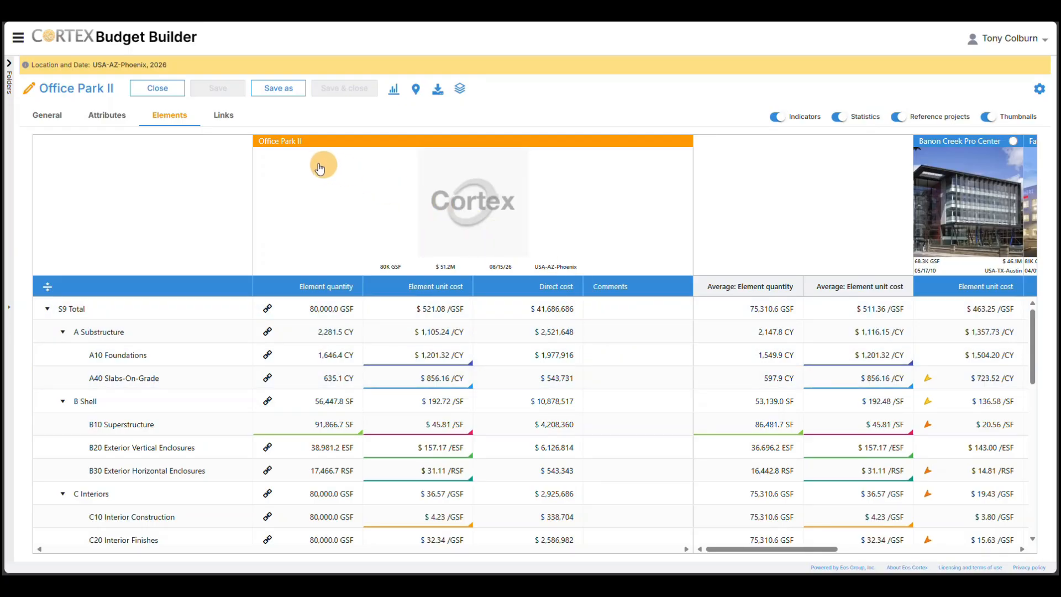
- Add the office tower picture to the budget's general information and show the budget in its folder tree
click(53, 120)
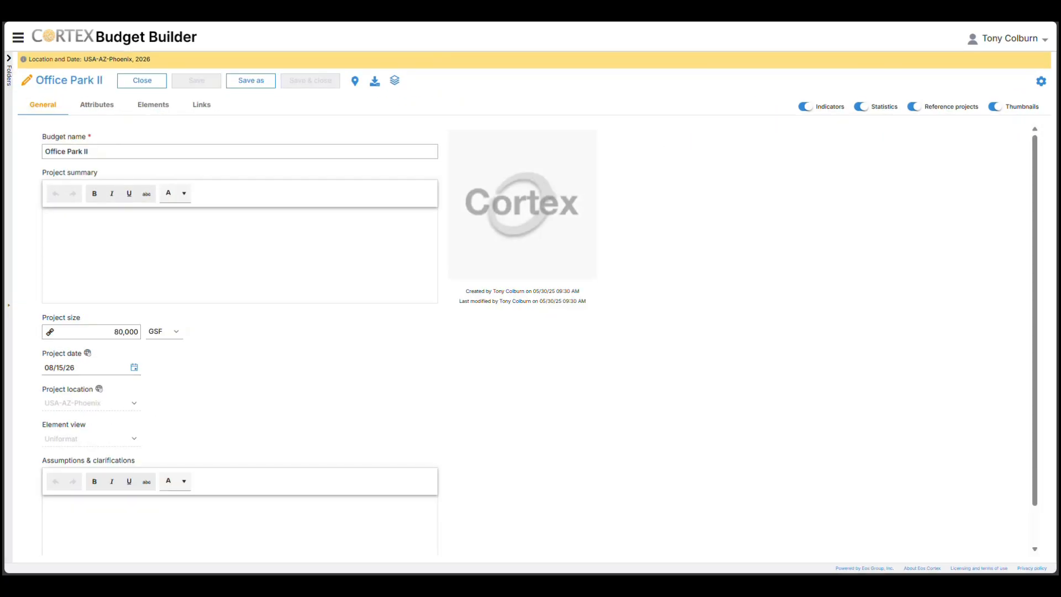
drag(11, 166, 496, 222)
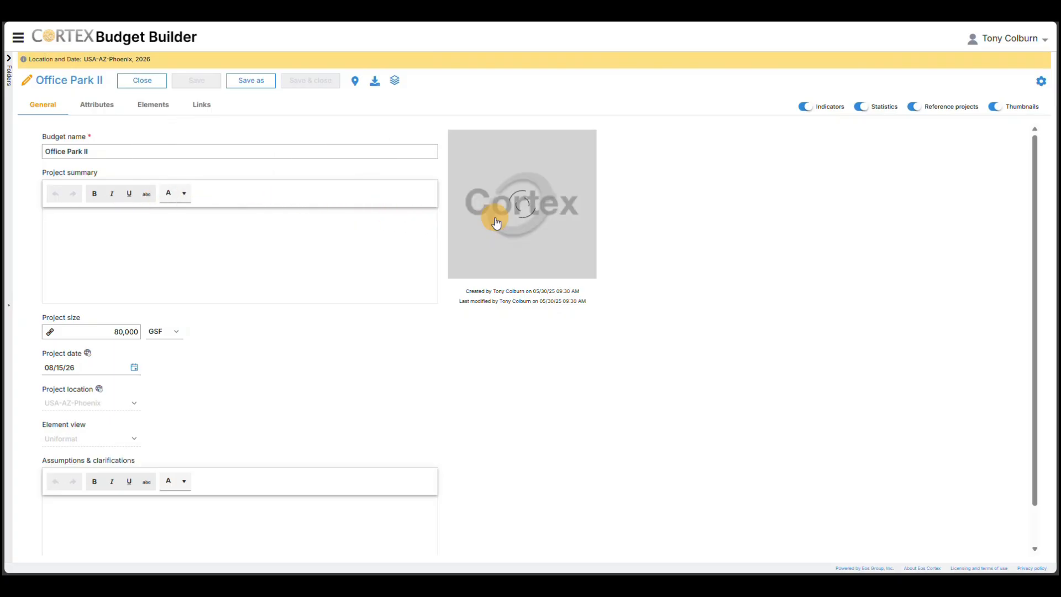
click(10, 60)
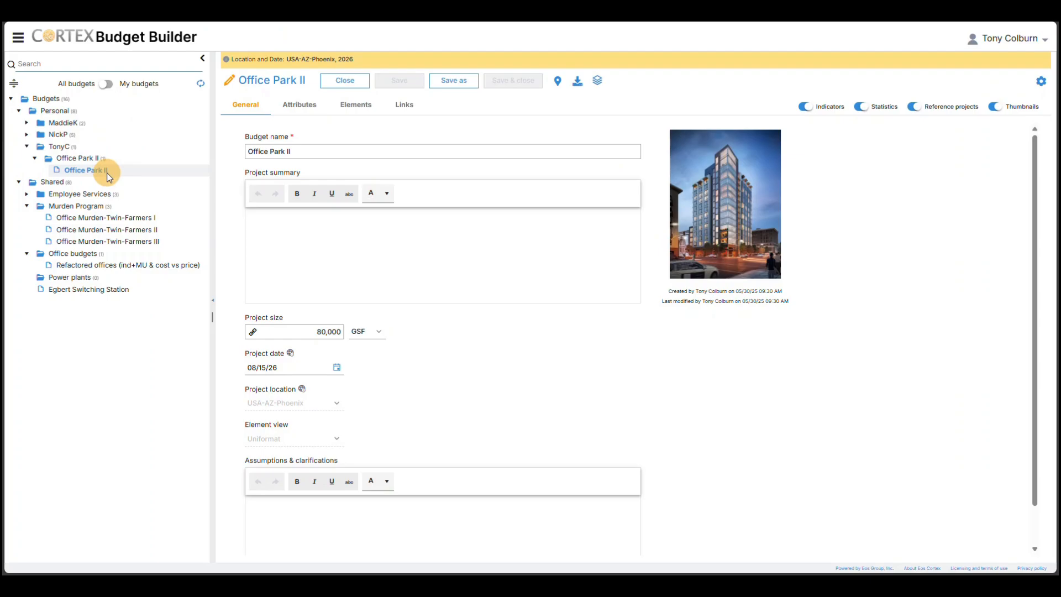
- Save a copy of the budget as "Office Park II r2" in the same folder and open the copy's elements
click(460, 83)
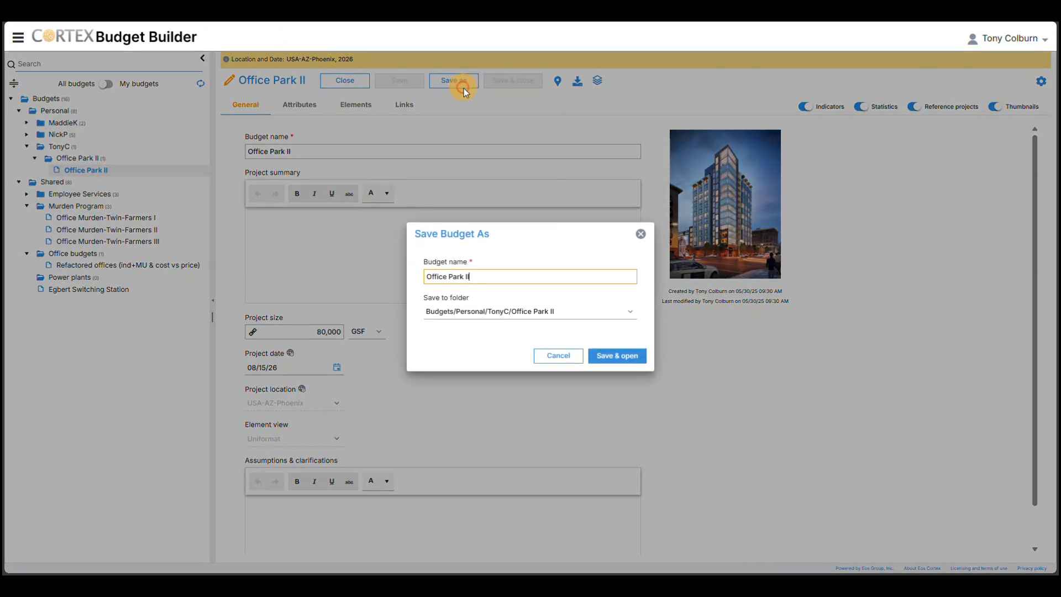
text(r2)
click(615, 357)
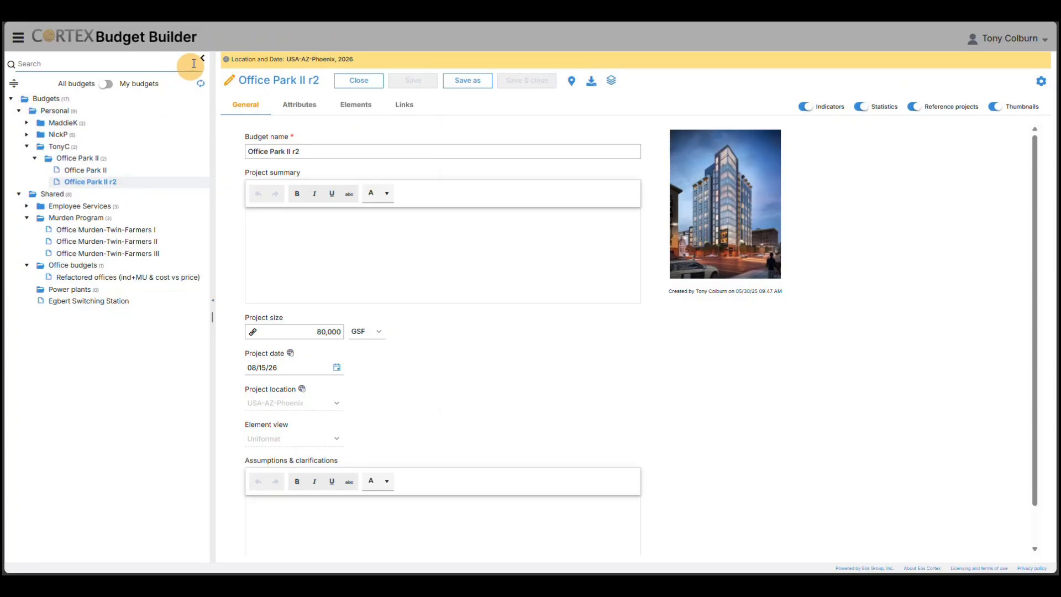
click(203, 58)
click(160, 109)
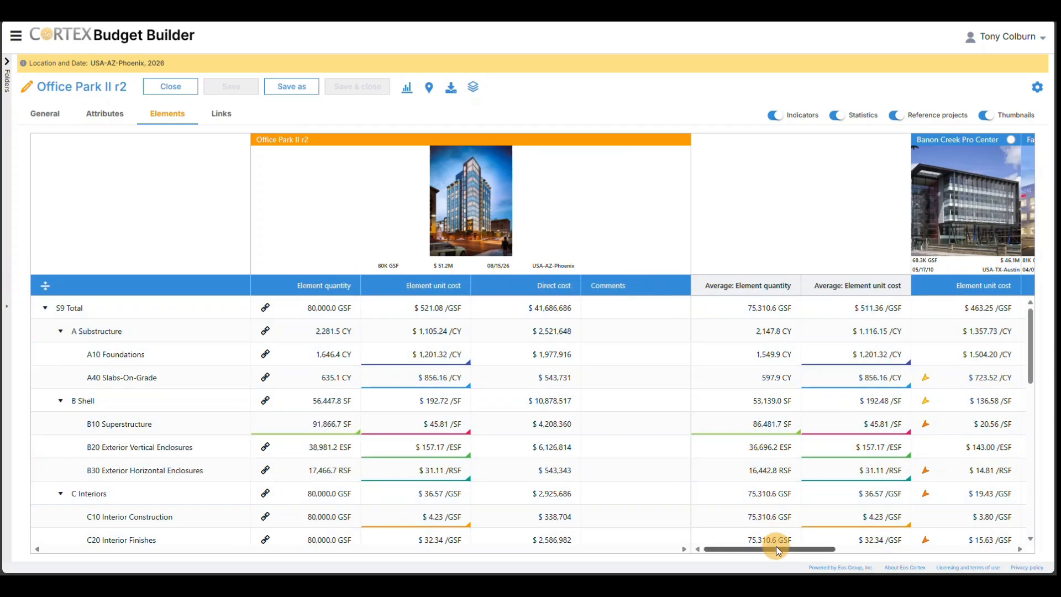
- Look across the reference projects, and hide and restore the reference projects and the statistics columns in turn
drag(776, 547, 863, 560)
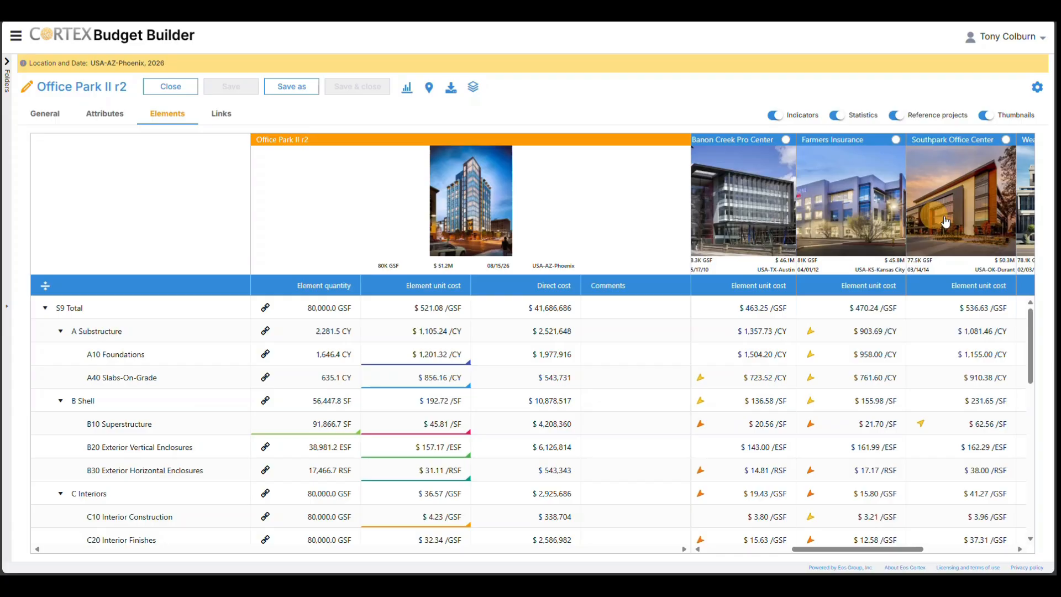
click(896, 116)
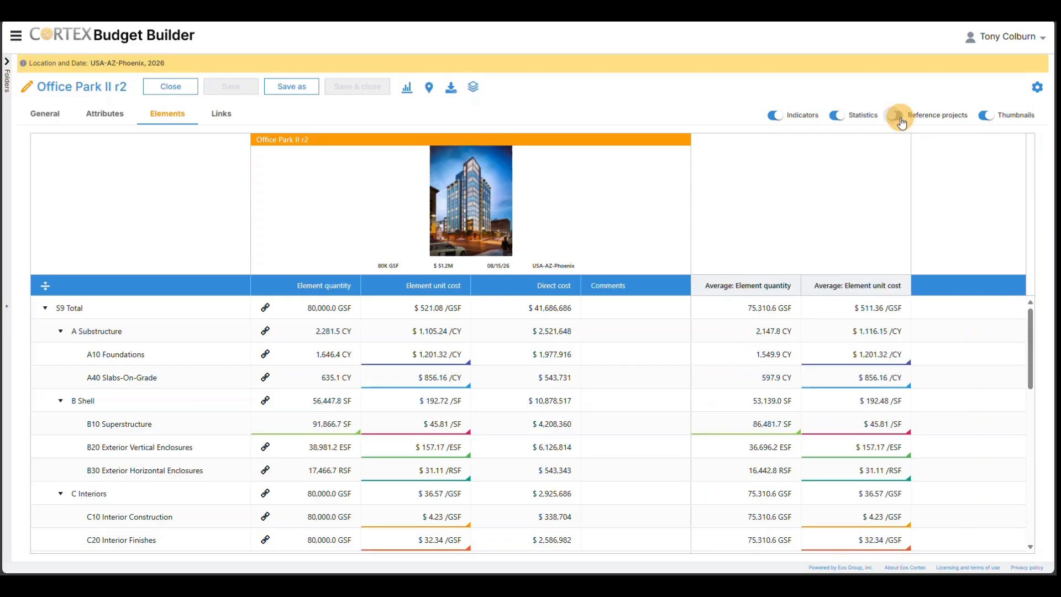
click(896, 116)
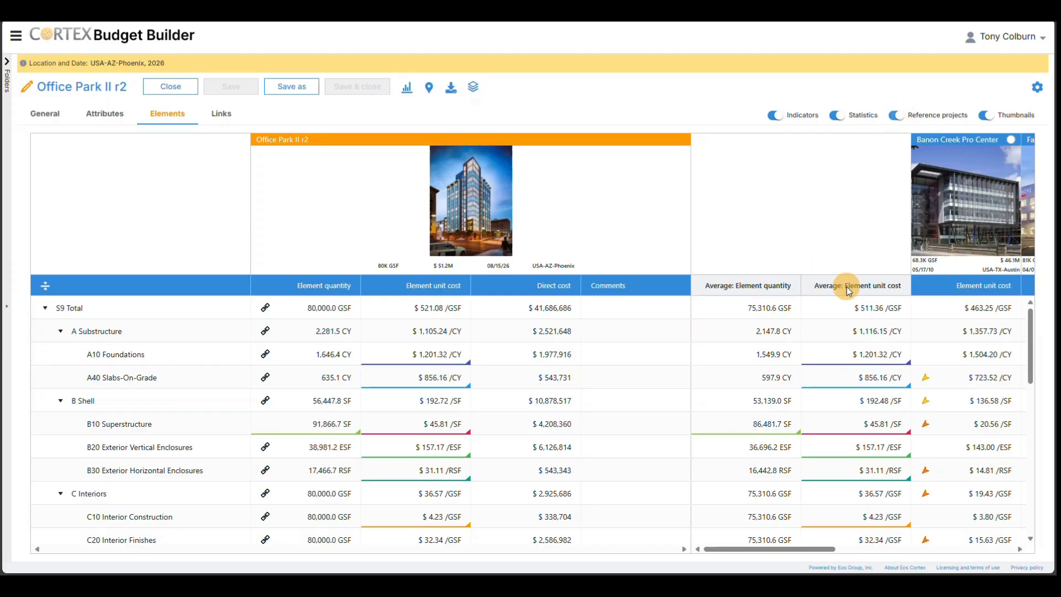
click(837, 117)
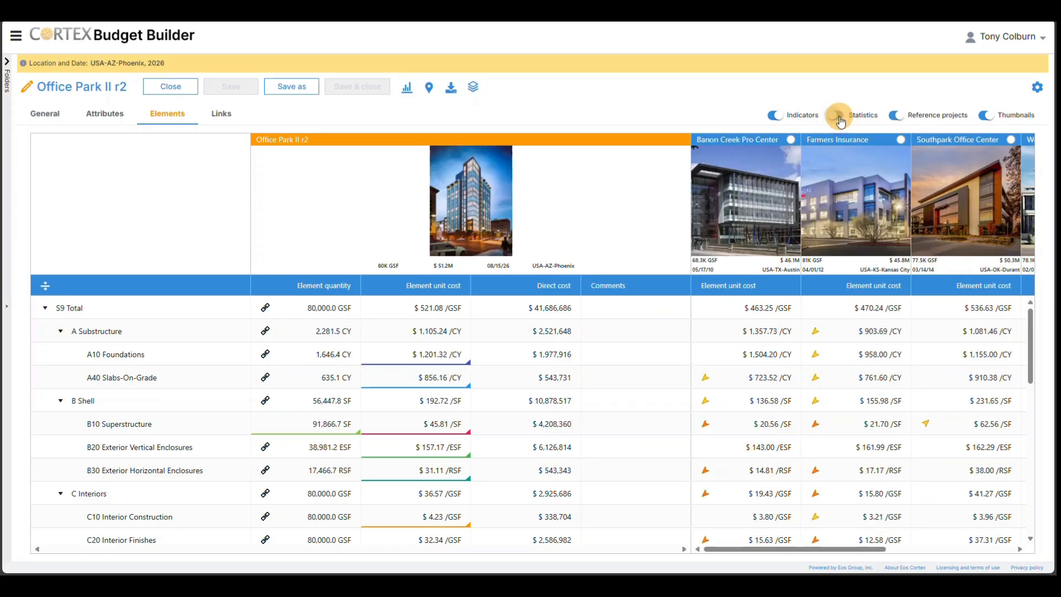
click(838, 117)
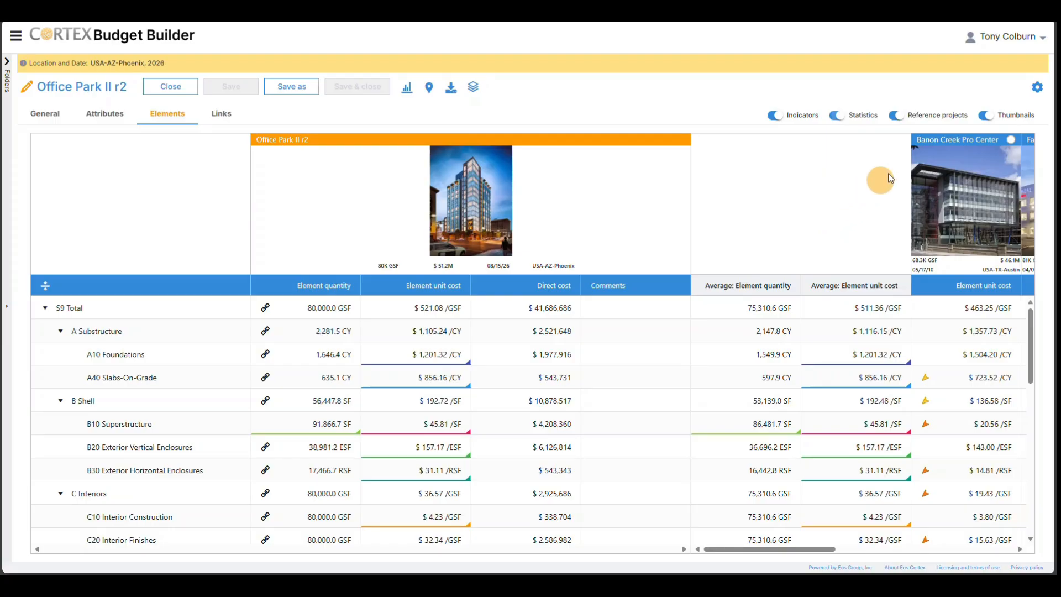
- Hide the thumbnails and collapse the element rows to the main groups, expanding only A Substructure and B Shell
click(985, 116)
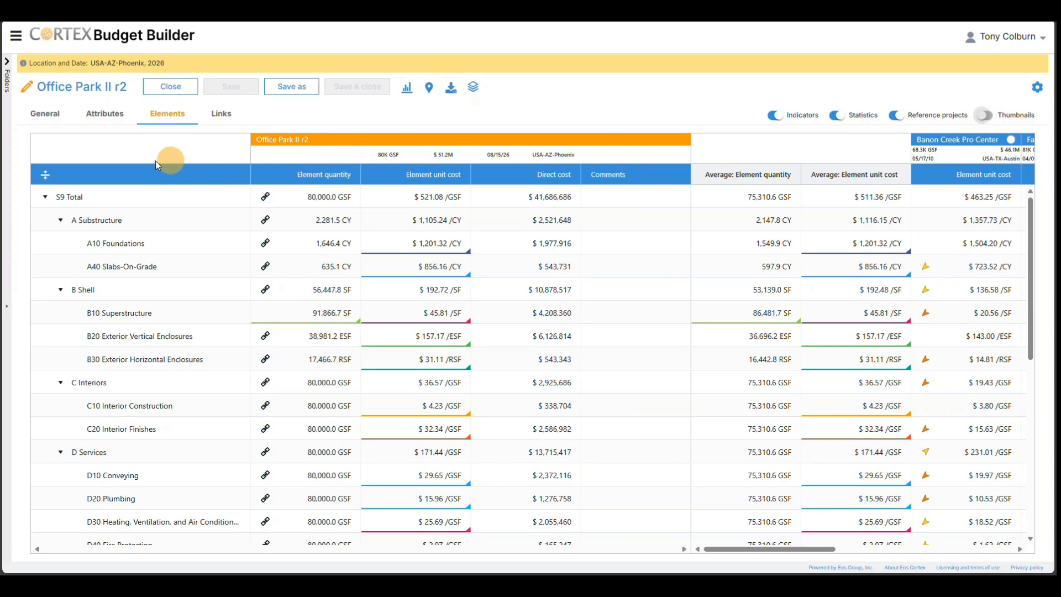
click(45, 176)
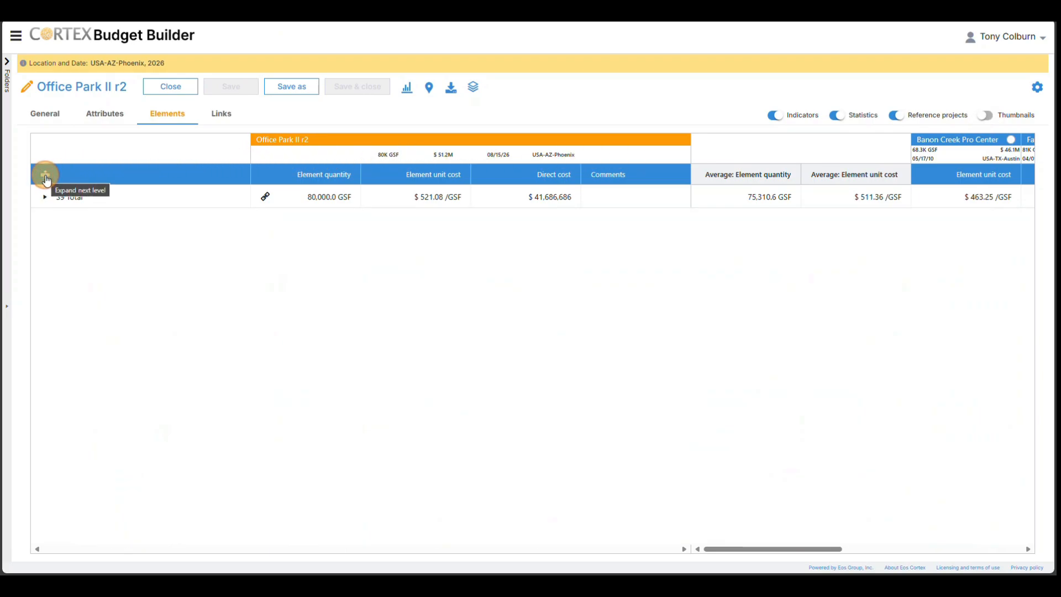
click(45, 176)
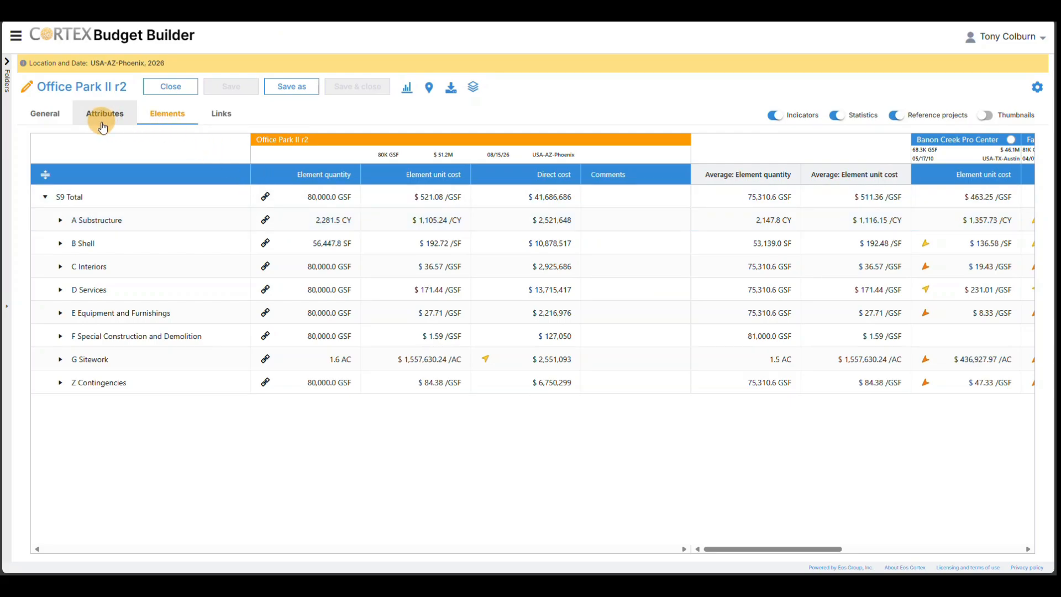
click(61, 221)
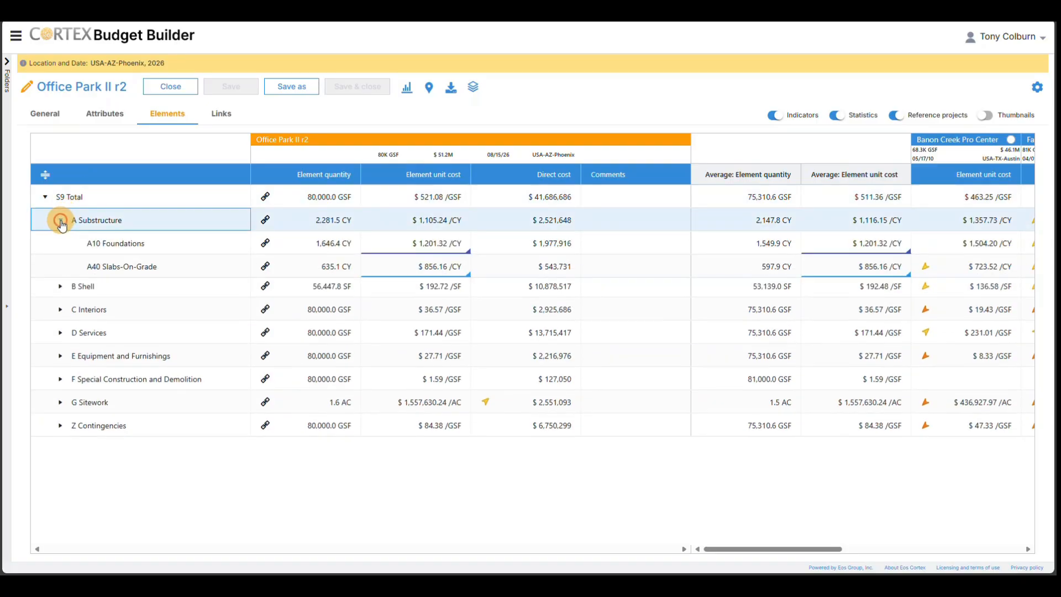
click(60, 290)
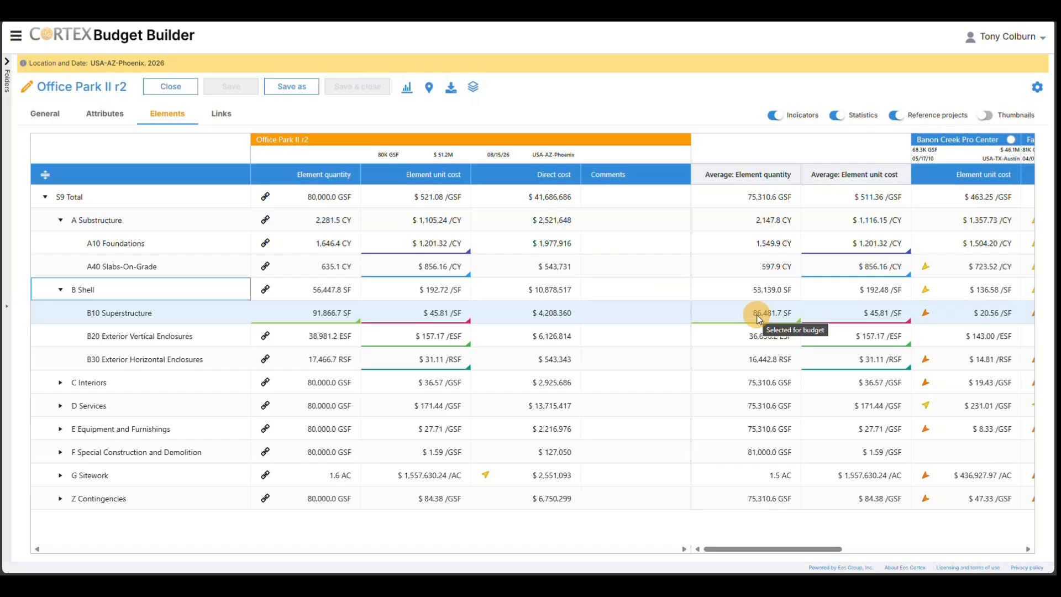
- Fill in the client's name under the project team attributes of Office Park II r2
click(126, 117)
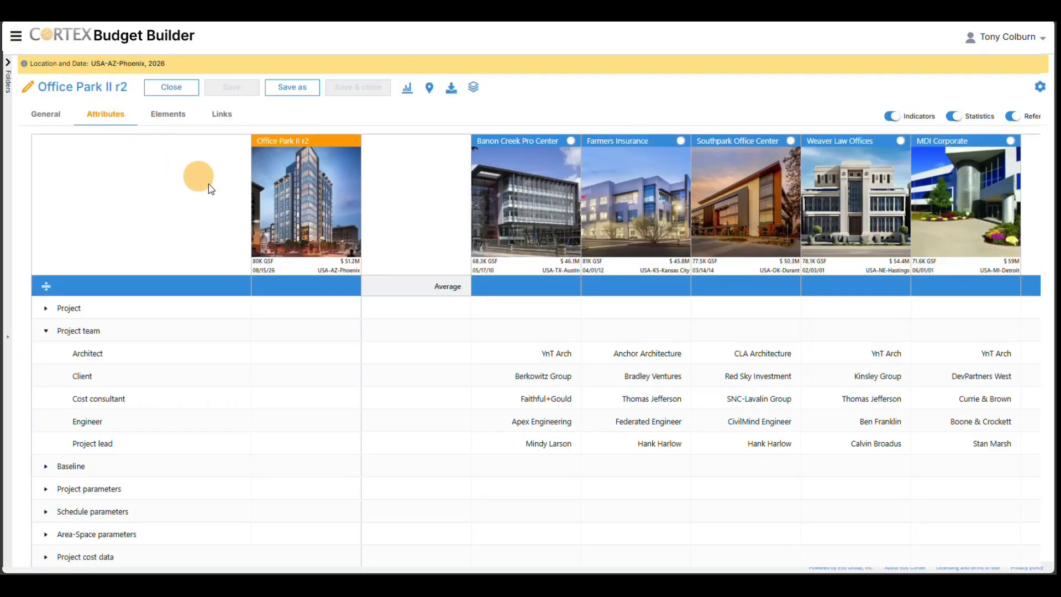
click(284, 377)
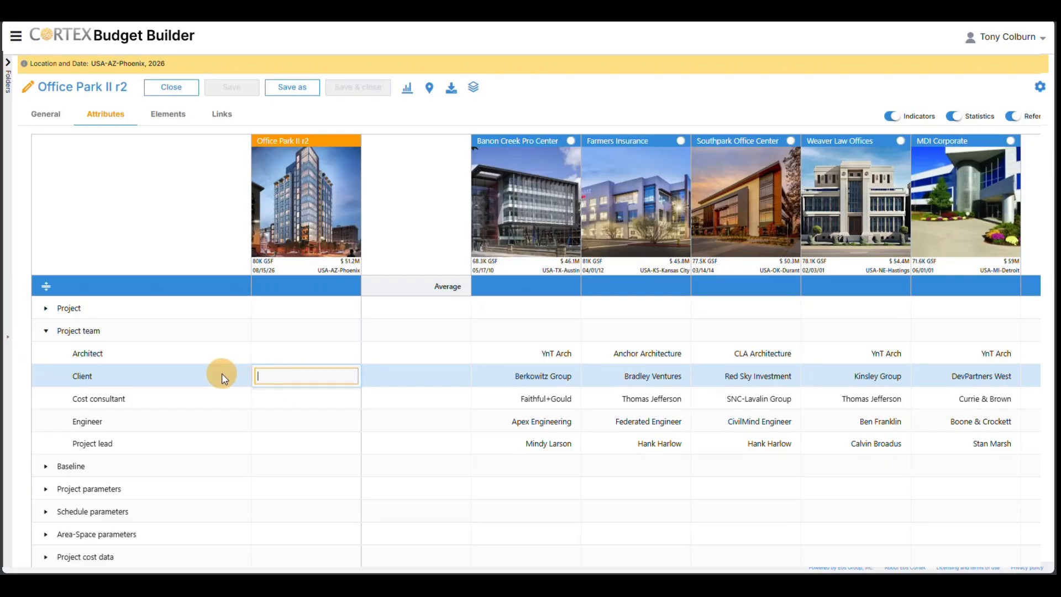
text(Keith Morris, LLC)
click(221, 373)
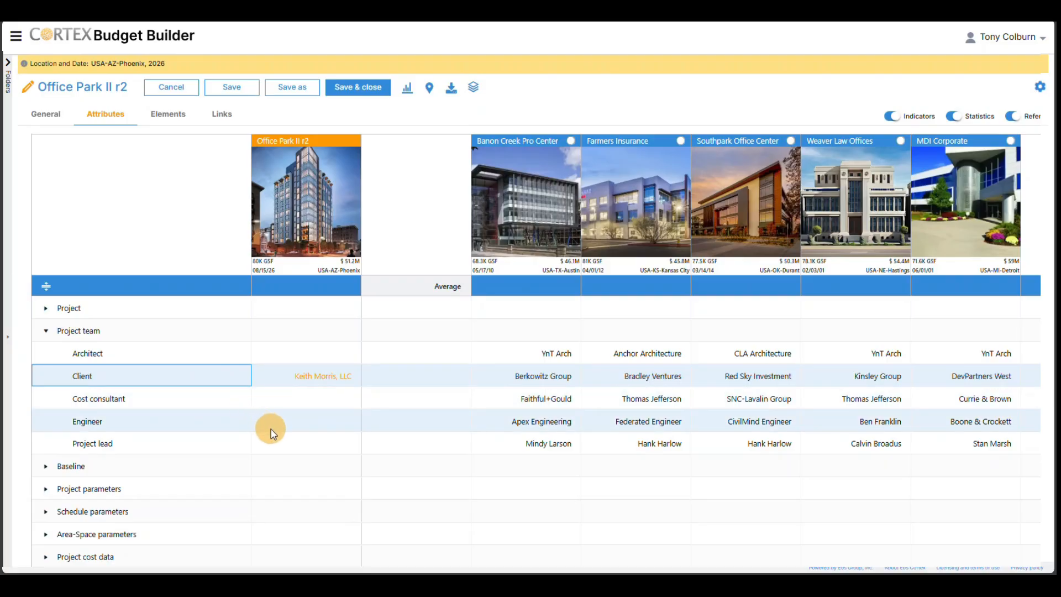
- In the budget's elements, set the quantity of A10 Foundations to 2000 CY and of A40 Slabs-On-Grade to 700 CY
scroll(271, 428, down, 1)
scroll(271, 429, down, 2)
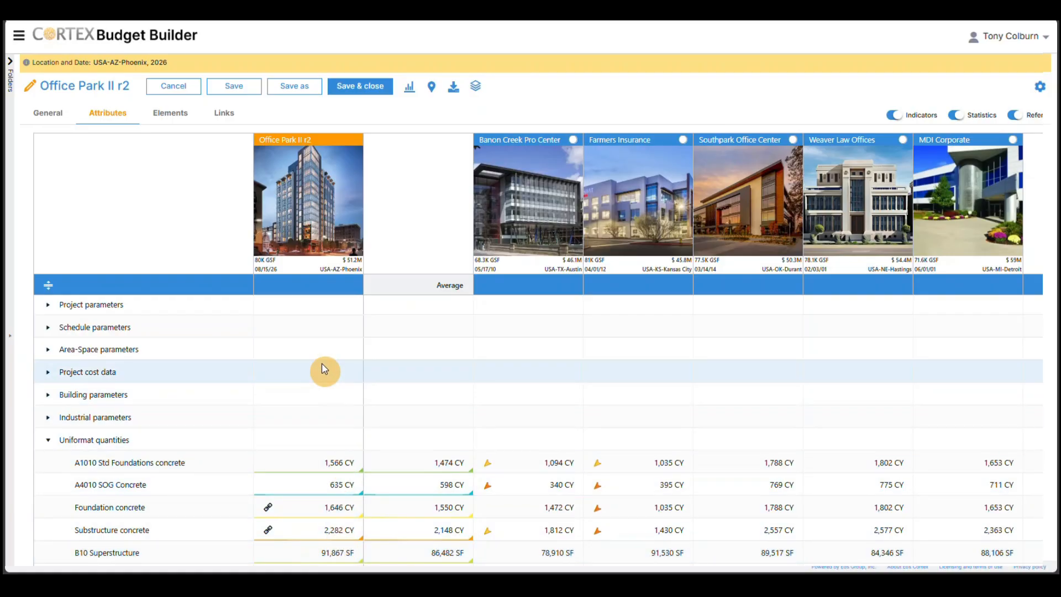
click(176, 117)
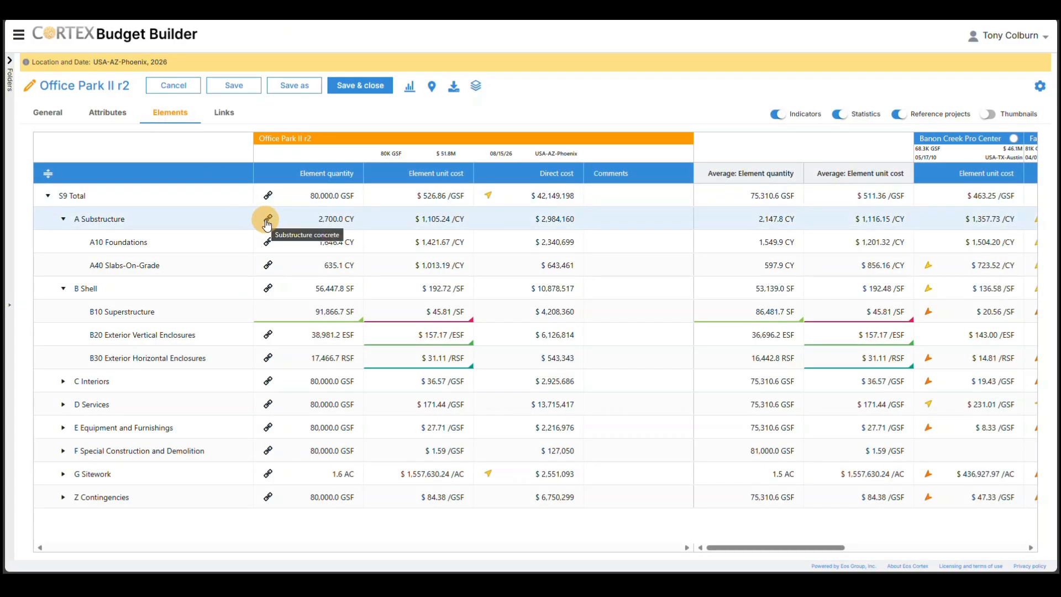
click(326, 243)
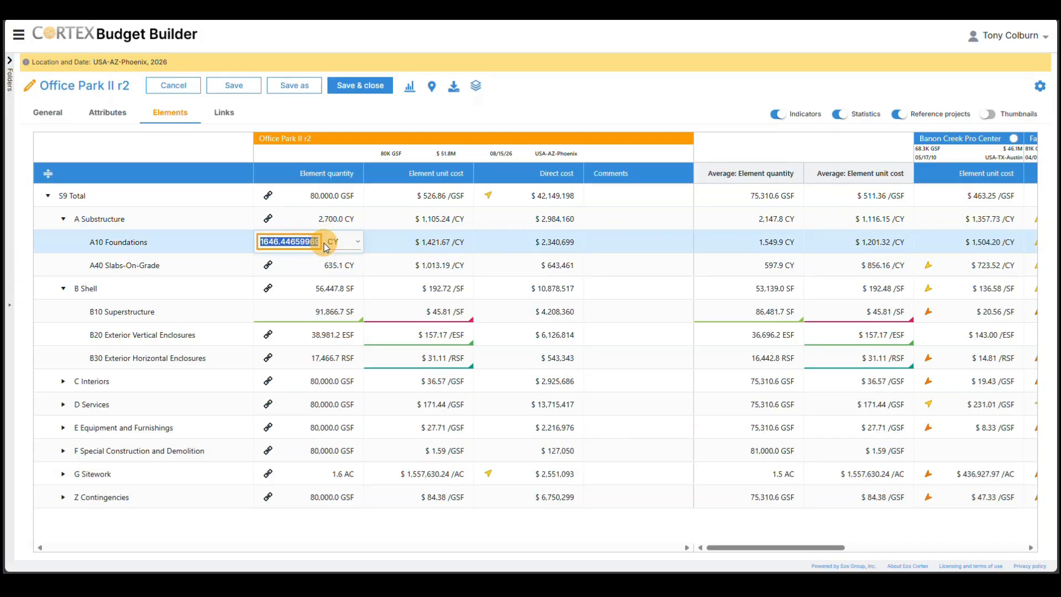
text(2000)
click(238, 246)
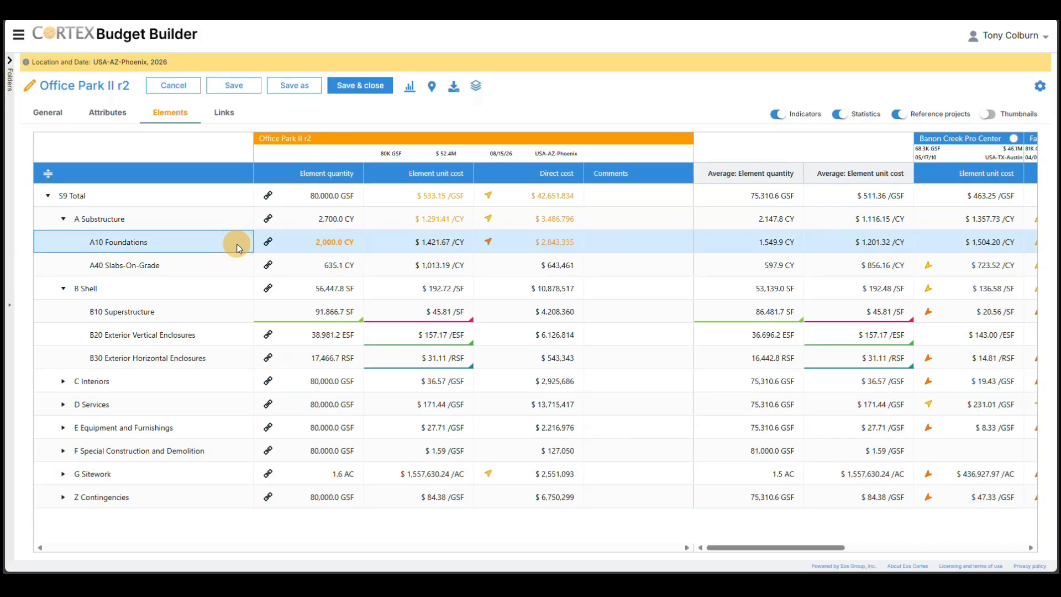
click(336, 267)
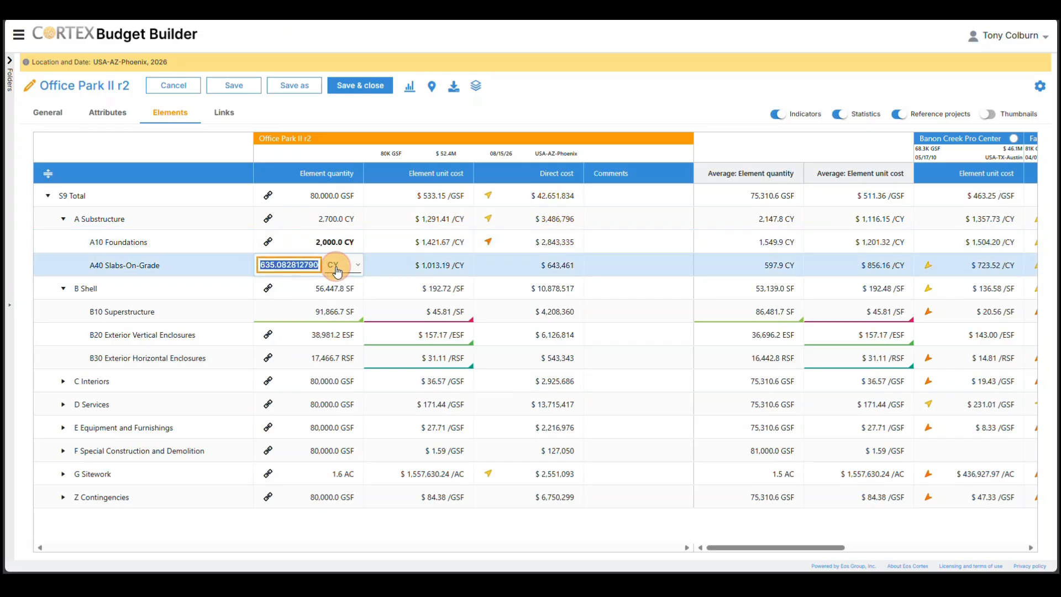
text(700)
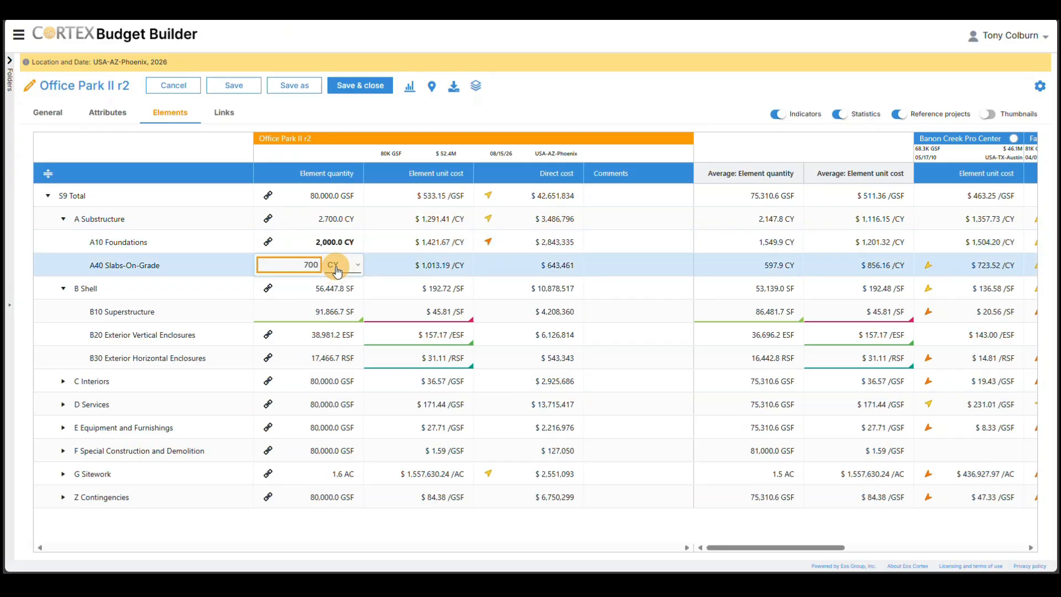
click(243, 266)
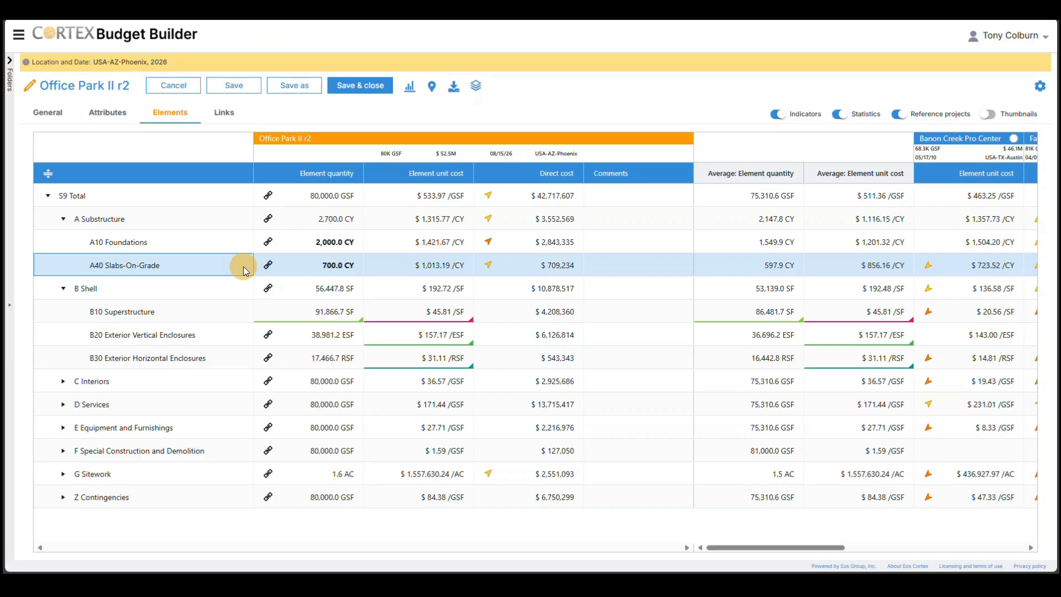
- Set the A Substructure element unit cost to $1200 per CY and lock that row
double_click(436, 220)
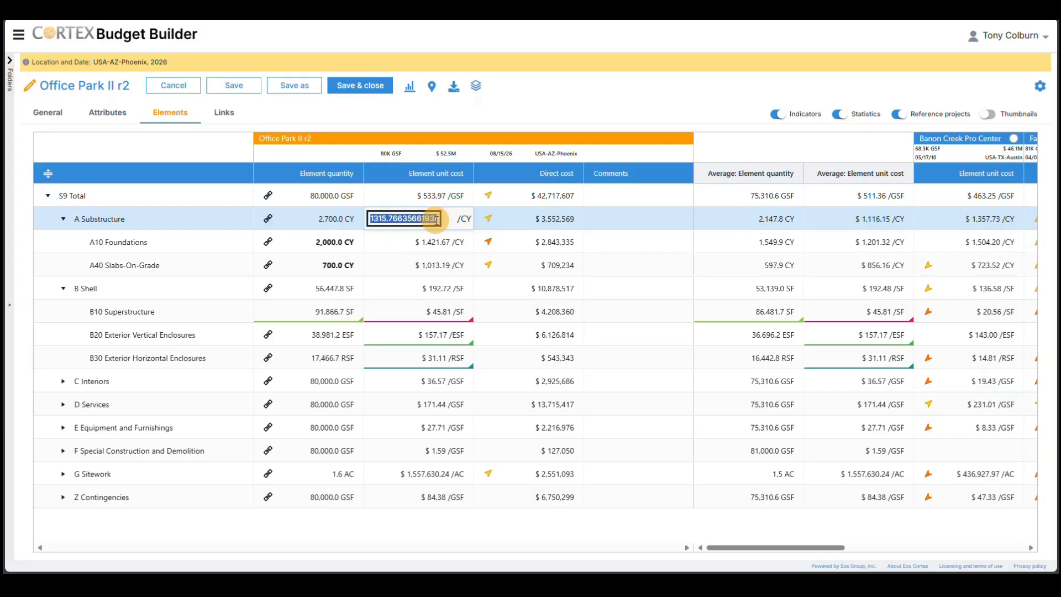
text(12)
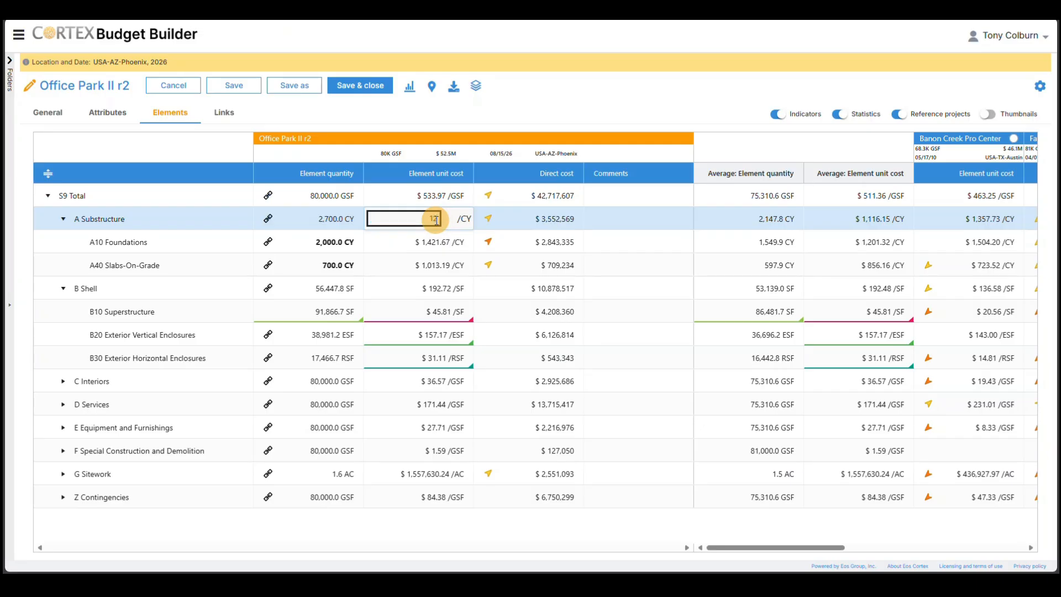
text(00)
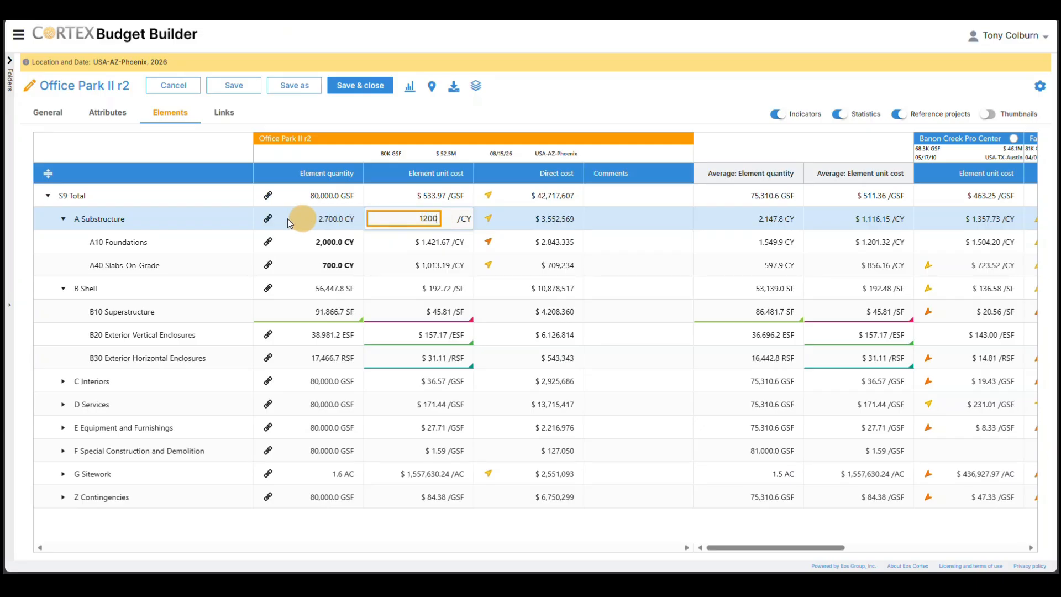
click(233, 218)
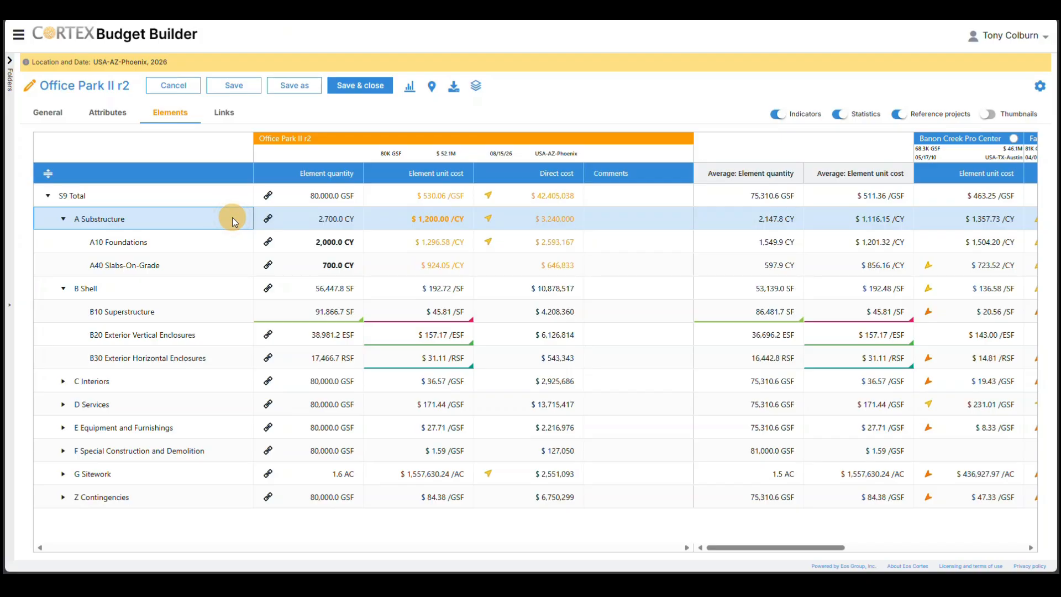
right_click(233, 220)
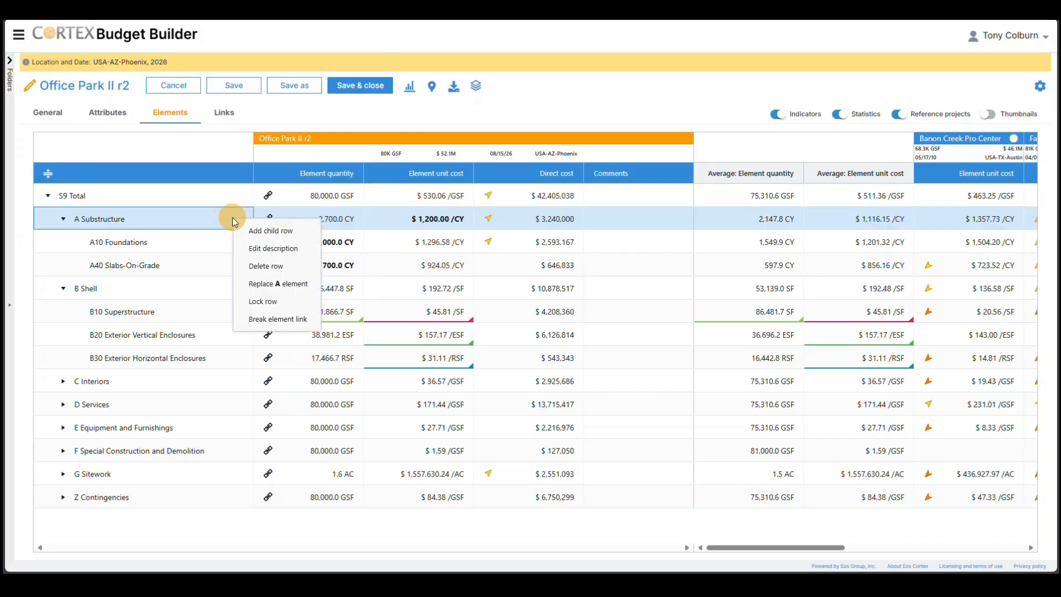
click(263, 301)
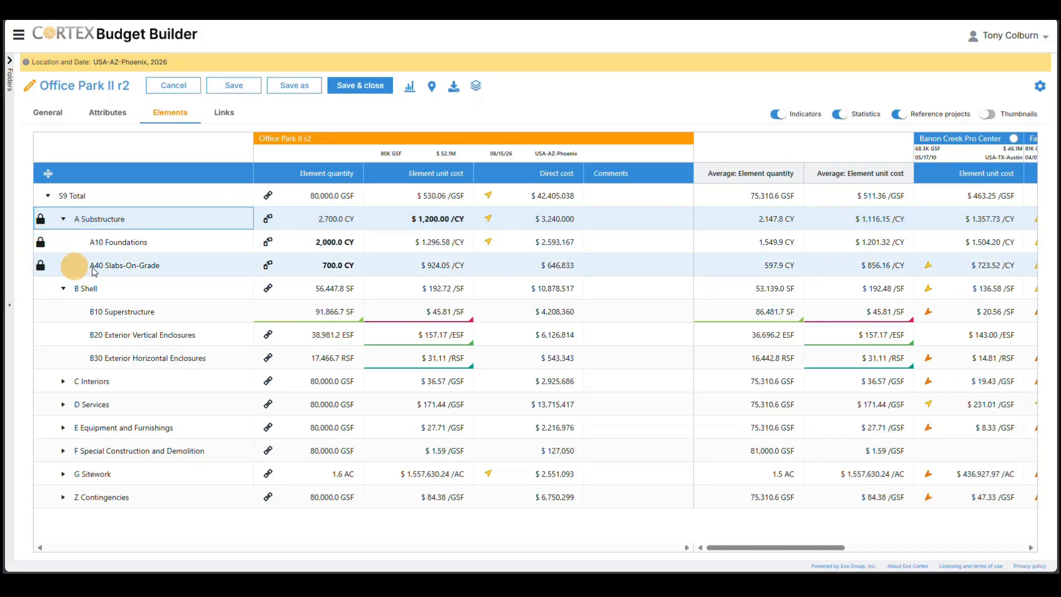
- Add B40 Rough Carpentry as a child row under B Shell
right_click(154, 292)
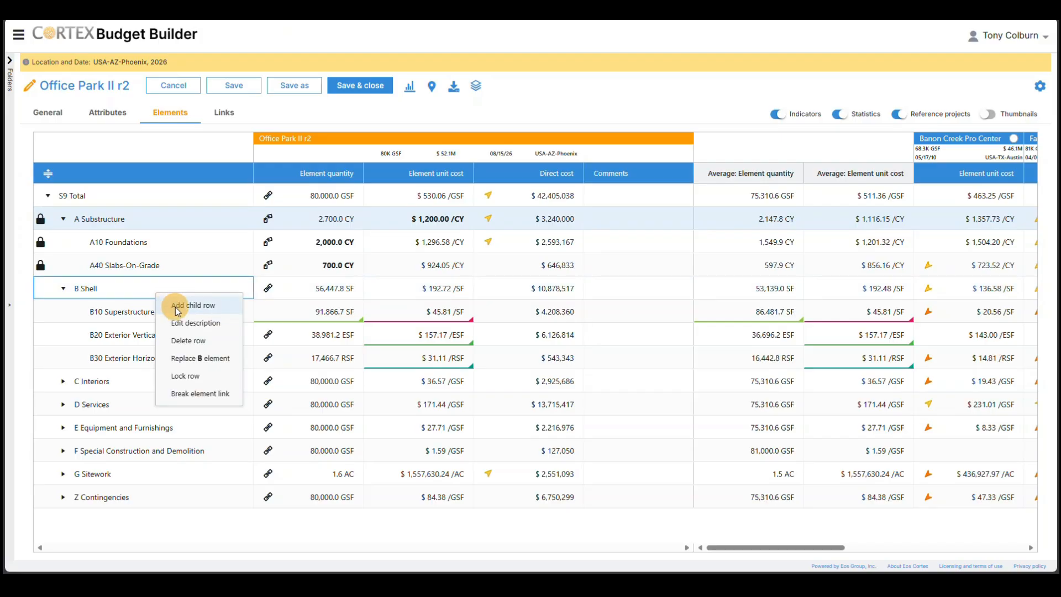
click(175, 307)
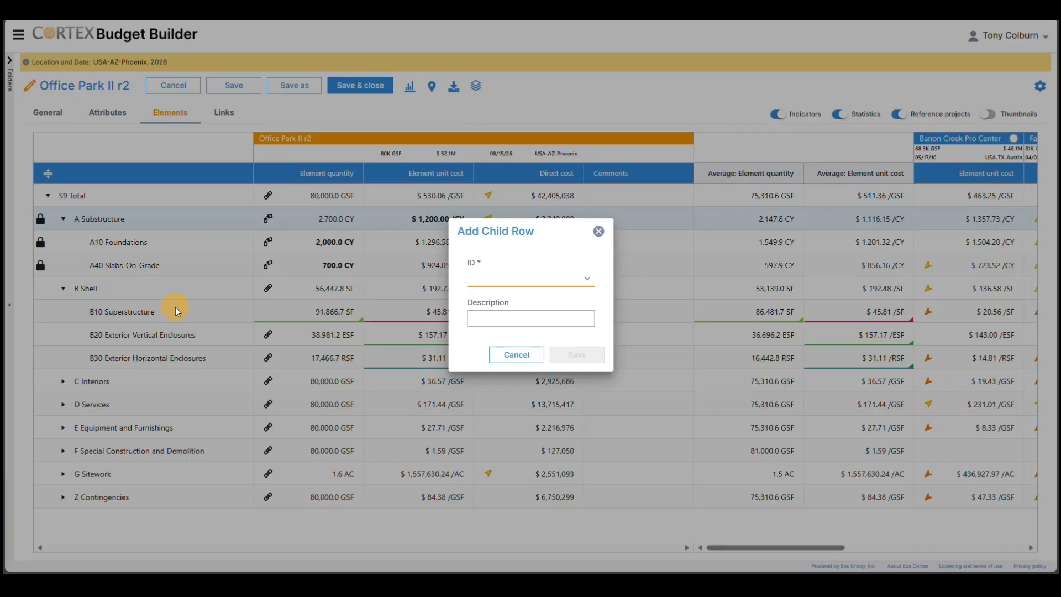
text(B40)
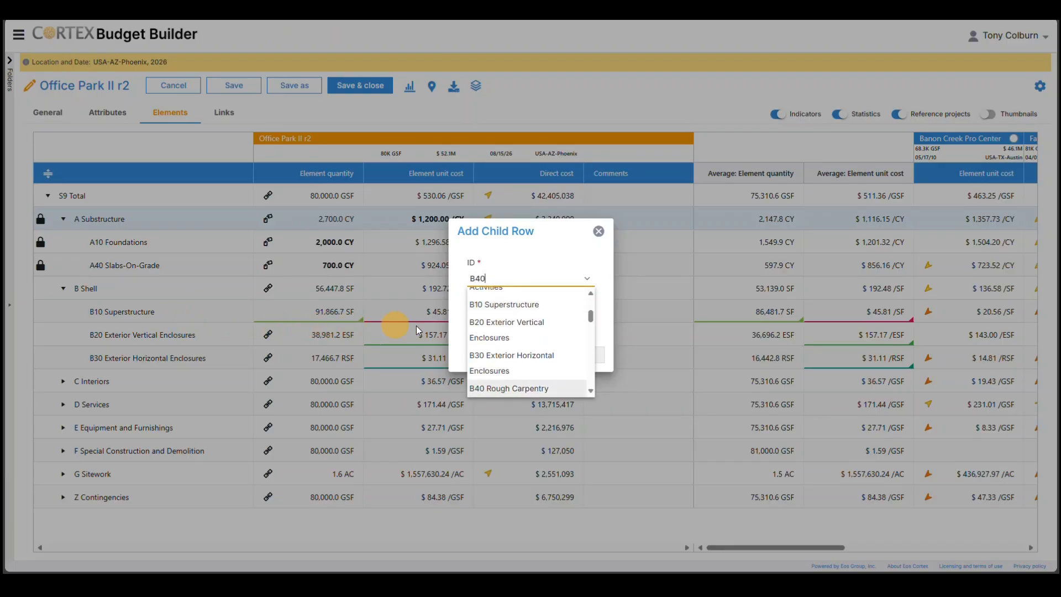
click(509, 385)
click(578, 356)
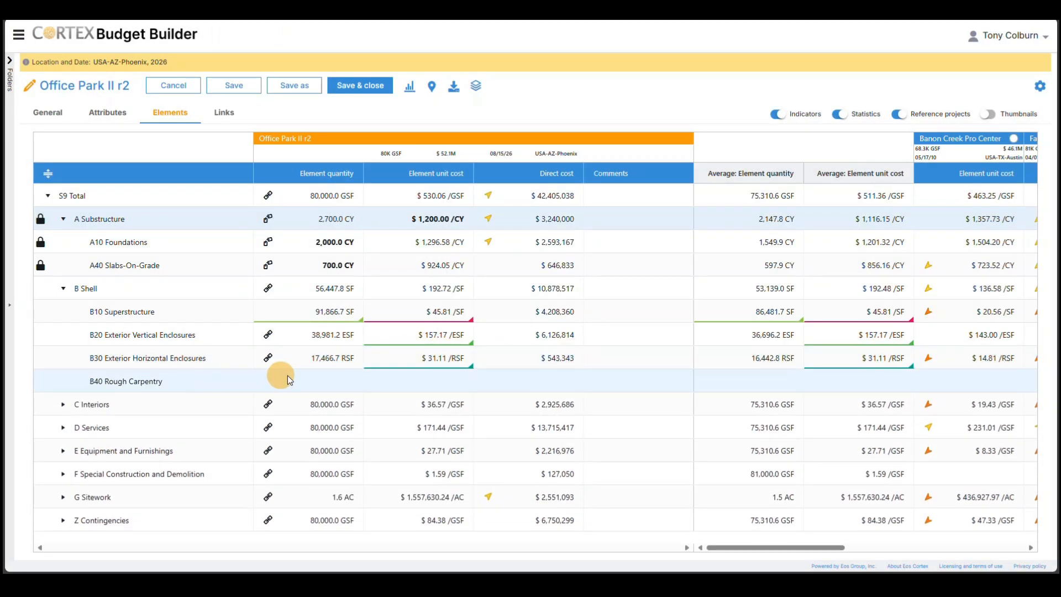
- Give the B40 Rough Carpentry row a quantity of 8000 SF and a direct cost of $96,000
click(320, 381)
text(8)
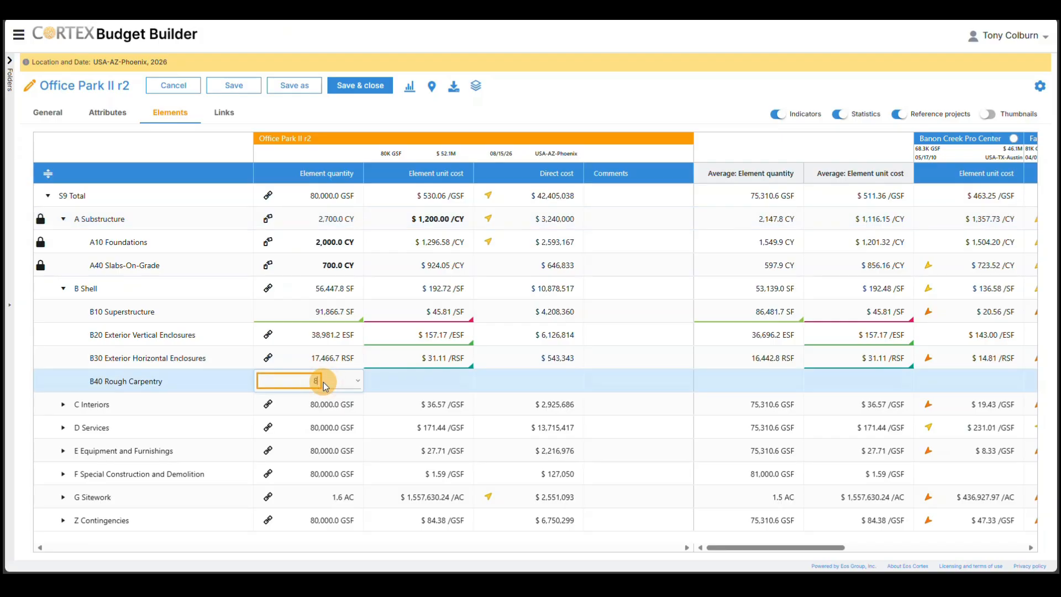
text(000)
key(Tab)
click(531, 380)
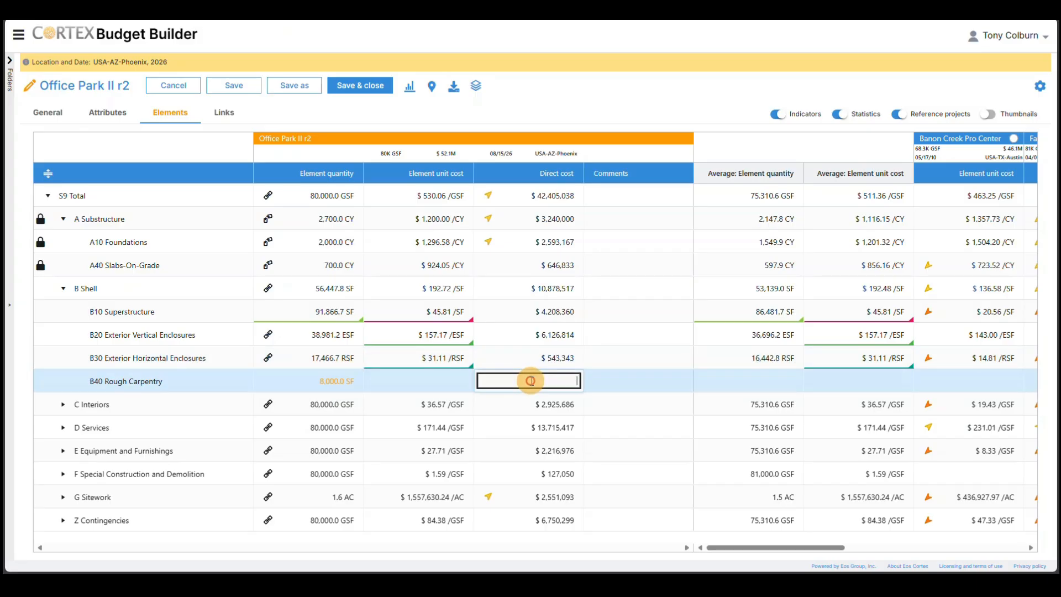
text(96000)
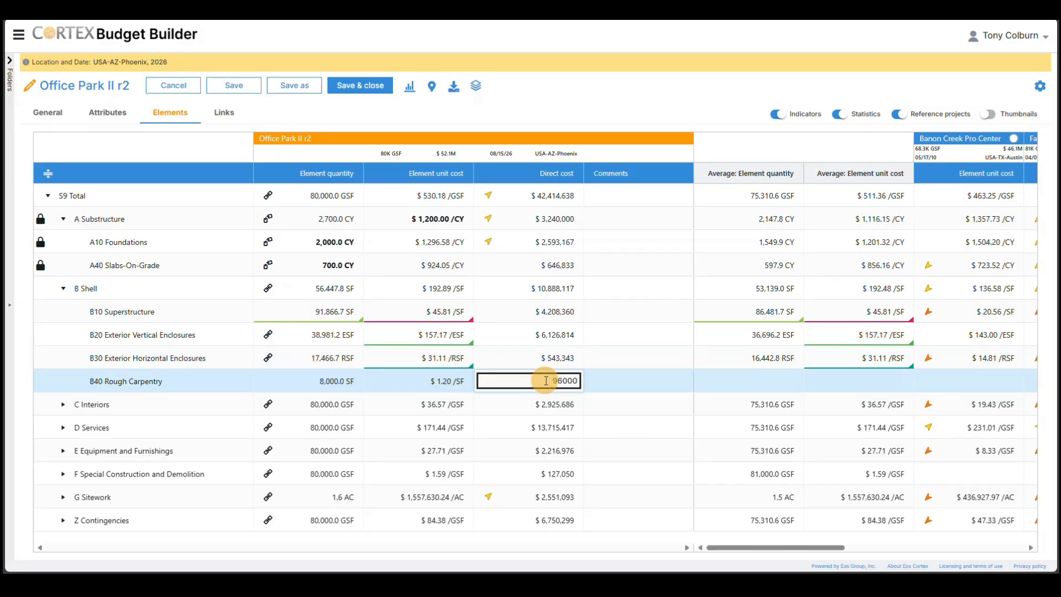
key(Tab)
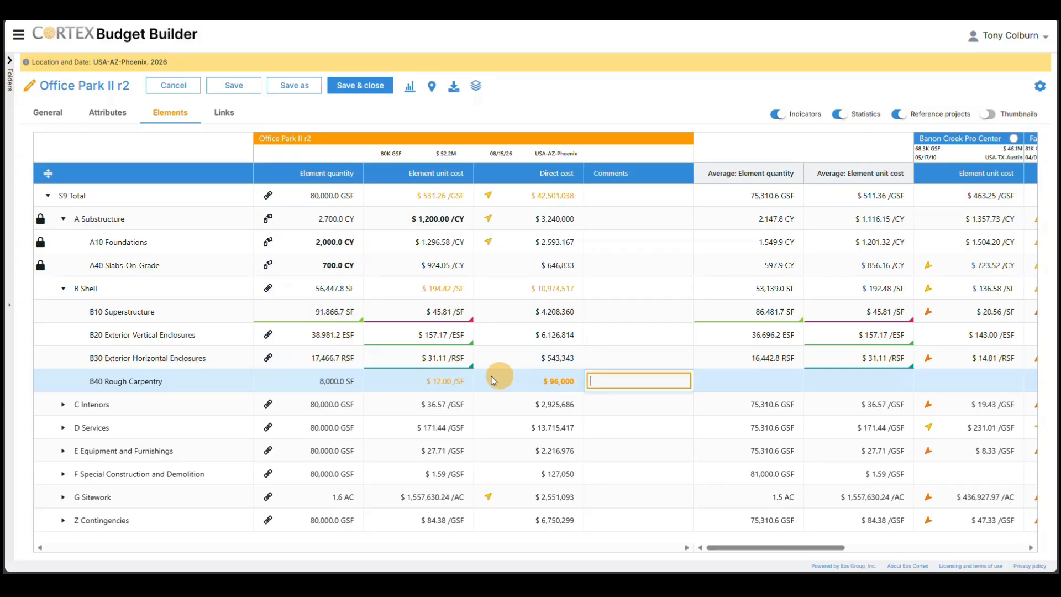
- Add the comment "Allowance" to the B40 Rough Carpentry row and lock that row
click(610, 381)
text(Al)
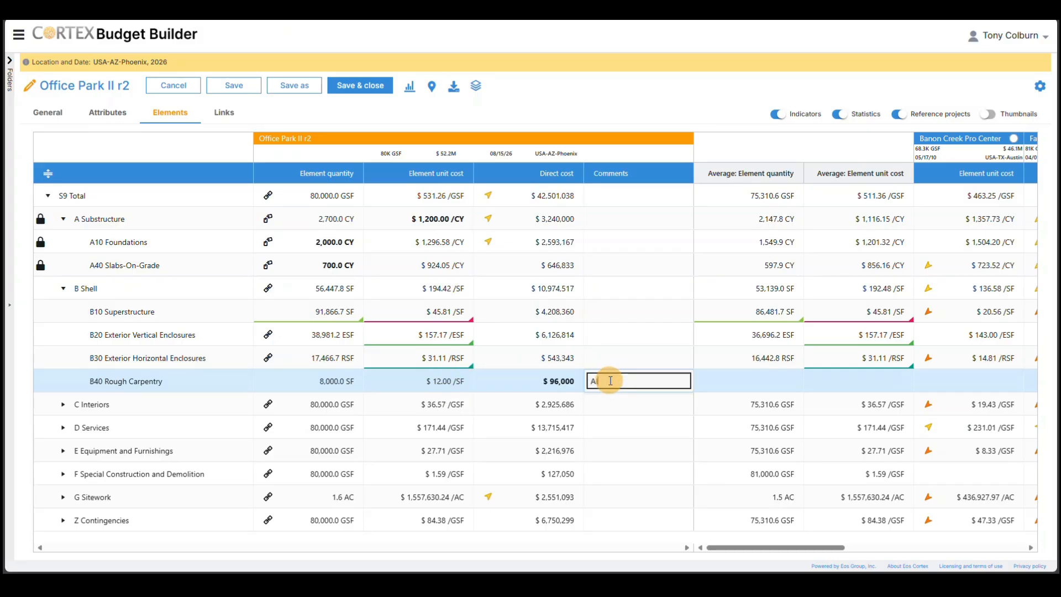
text(lowance)
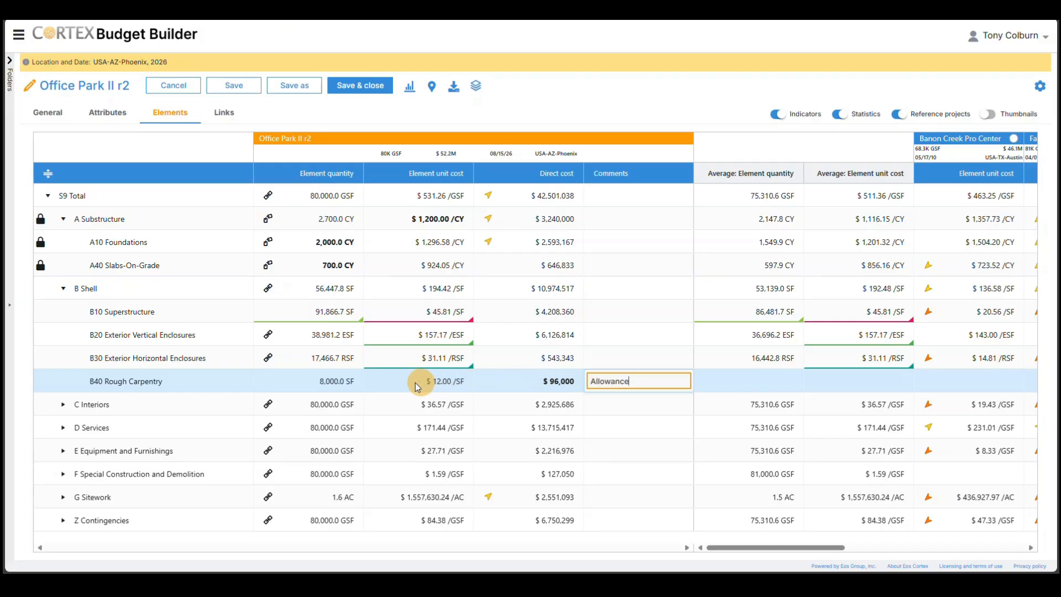
click(416, 383)
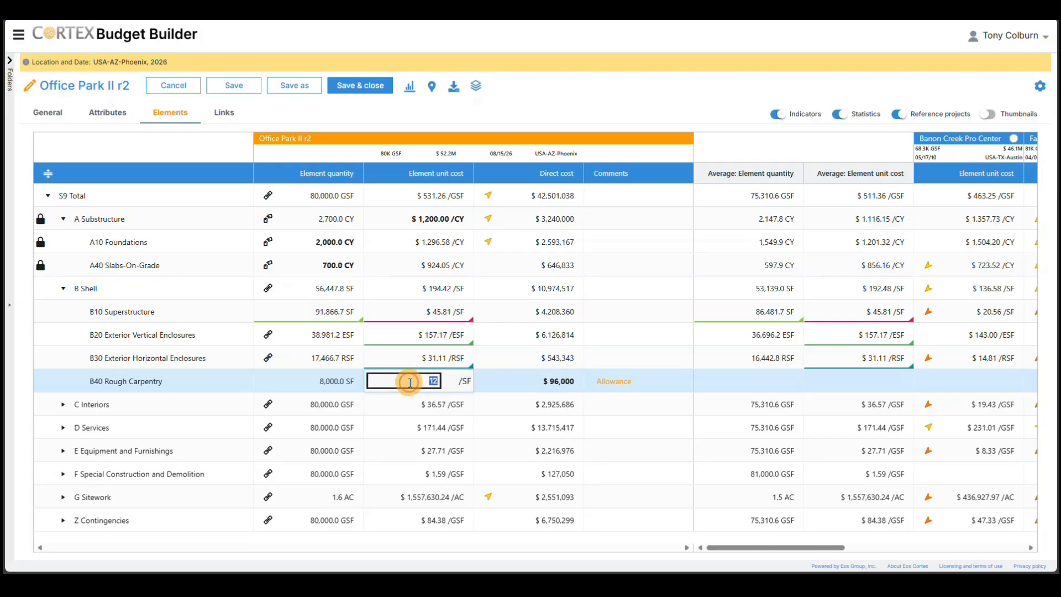
right_click(195, 384)
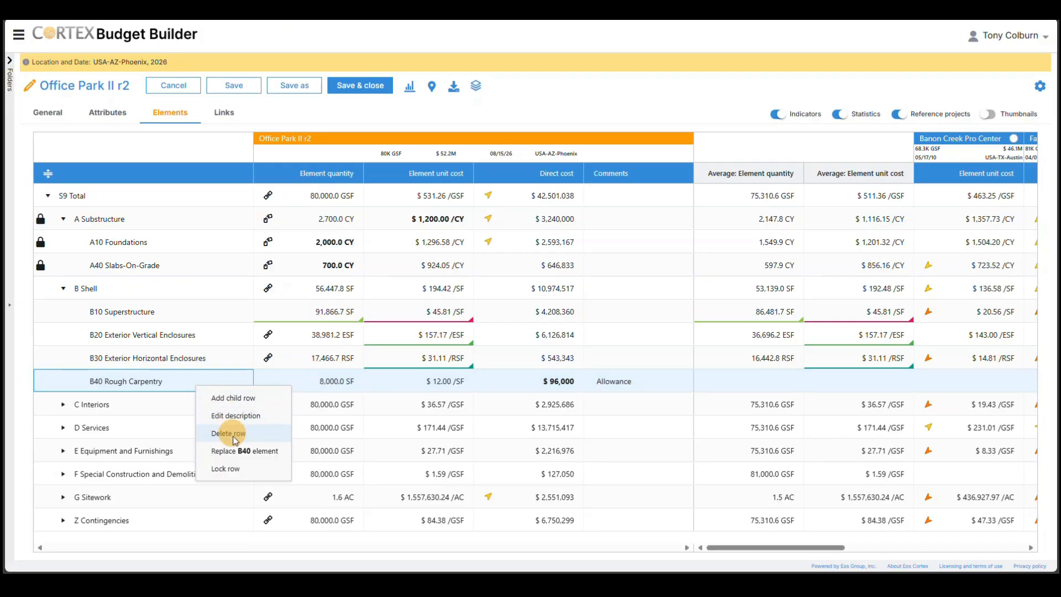
click(233, 468)
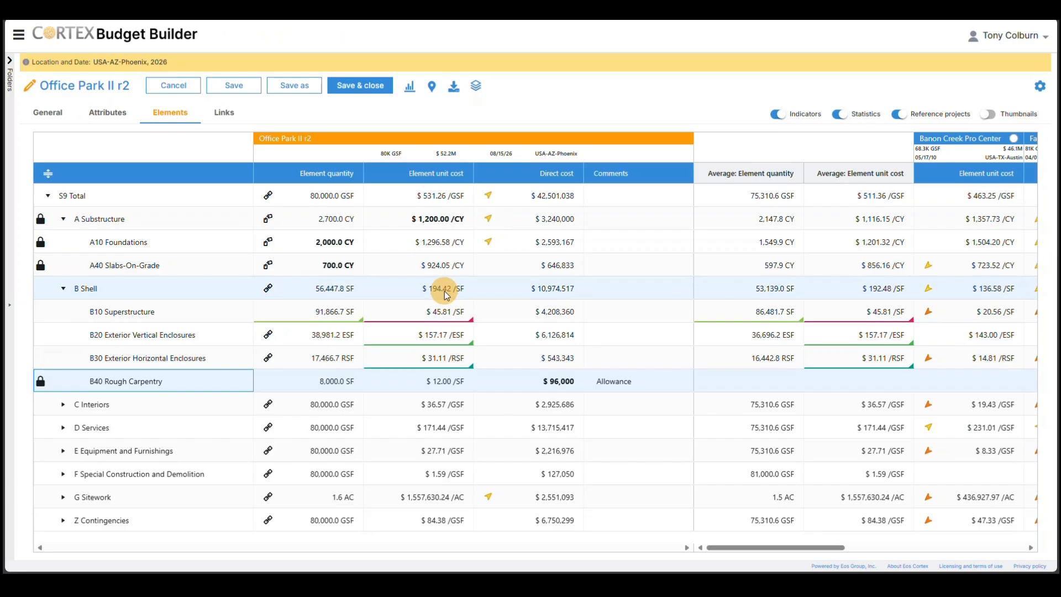
- Apply the B Shell element unit cost from the Southpark Office Center reference project to the budget
drag(738, 547, 916, 546)
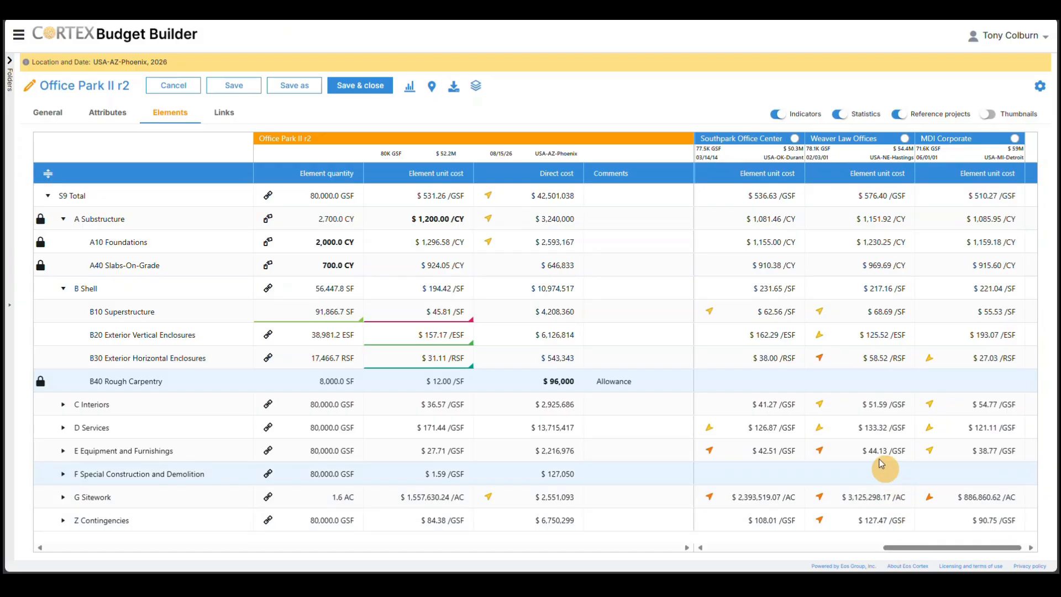
click(763, 294)
click(786, 302)
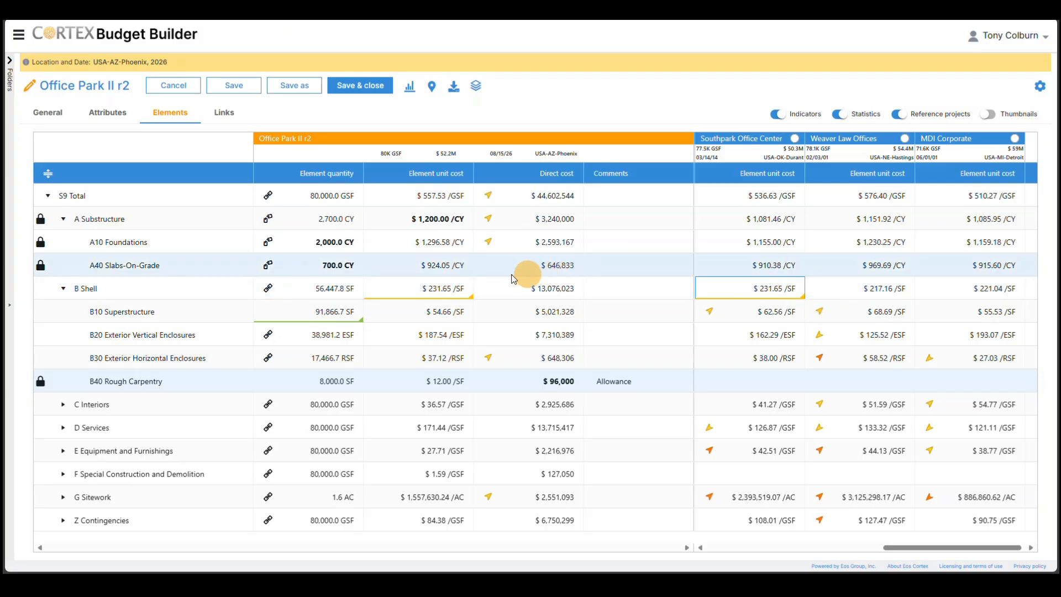
mouse_move(435, 292)
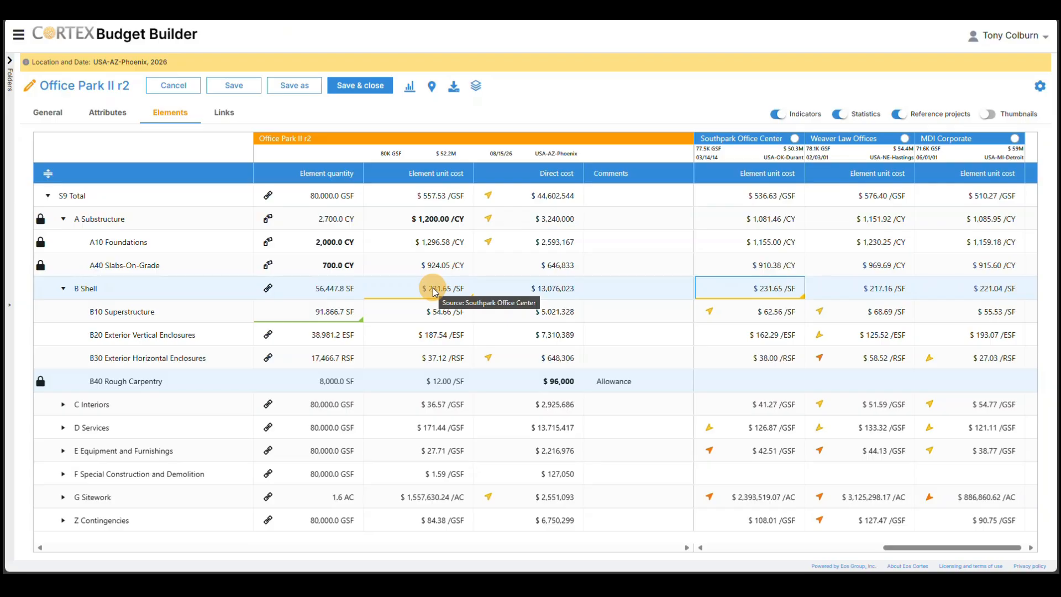
- Search for a replacement G Sitework element, filtering by an element quantity of 5 to 6 AC
click(175, 505)
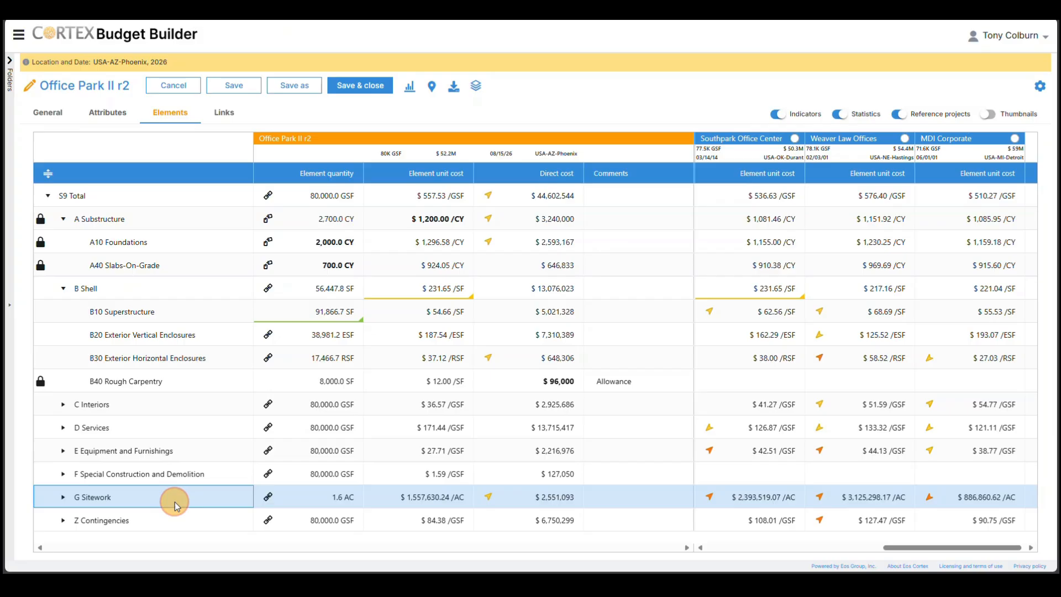
right_click(176, 505)
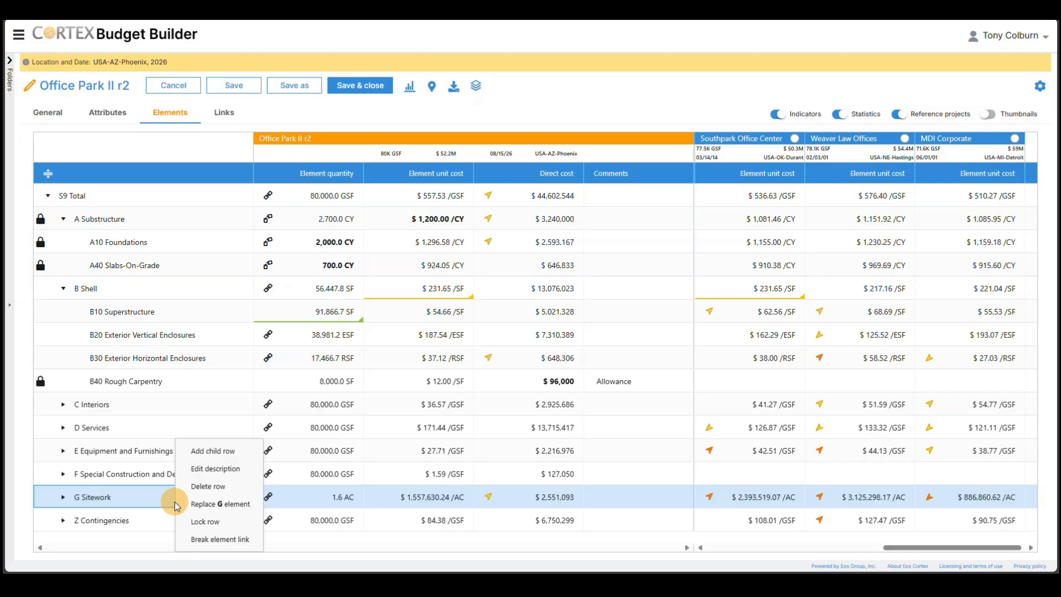
click(206, 506)
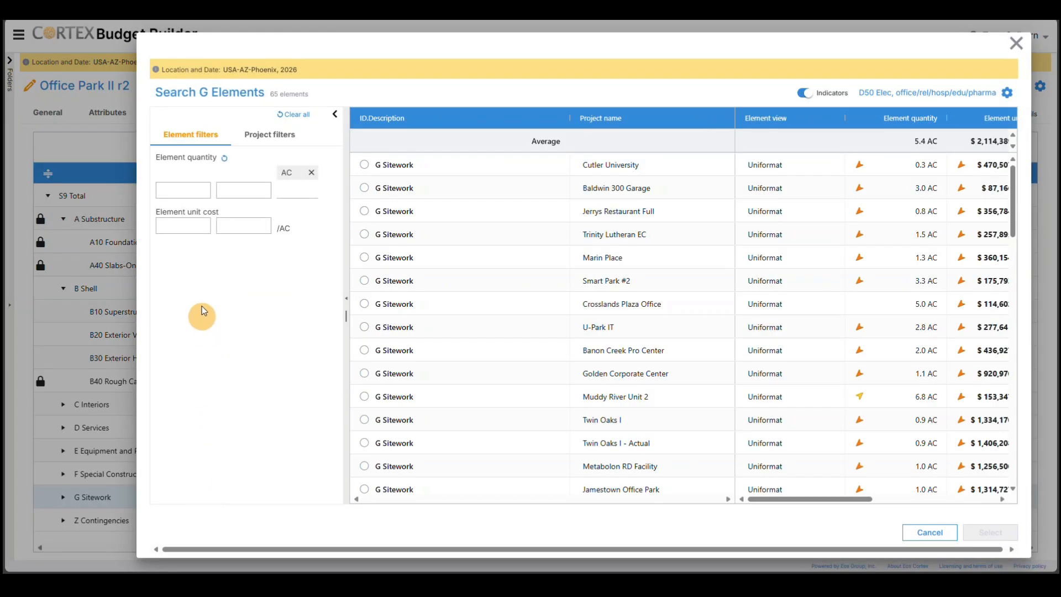
click(197, 191)
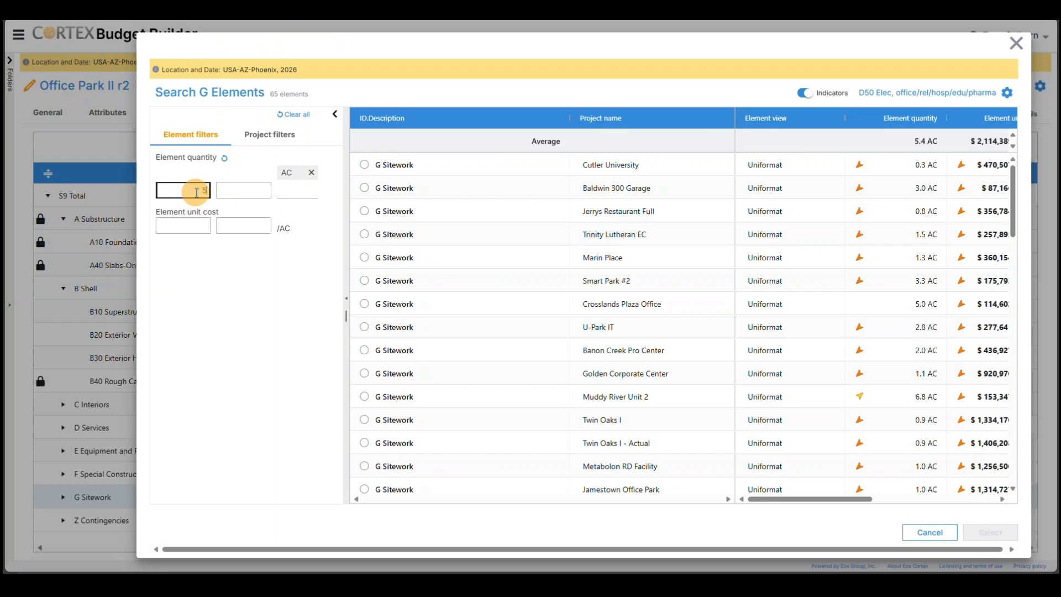
text(5)
key(Tab)
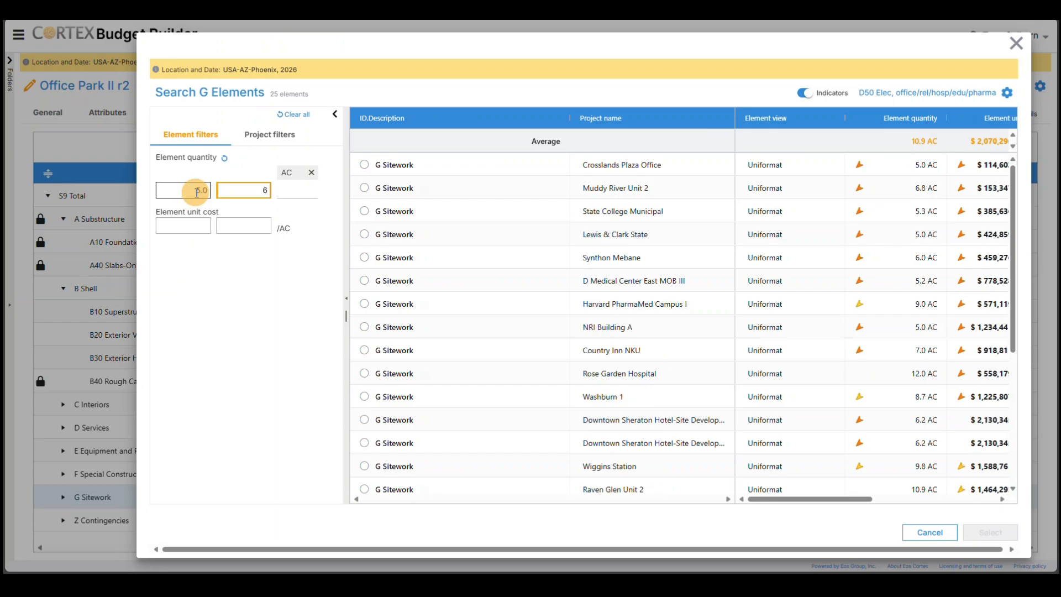
key(Tab)
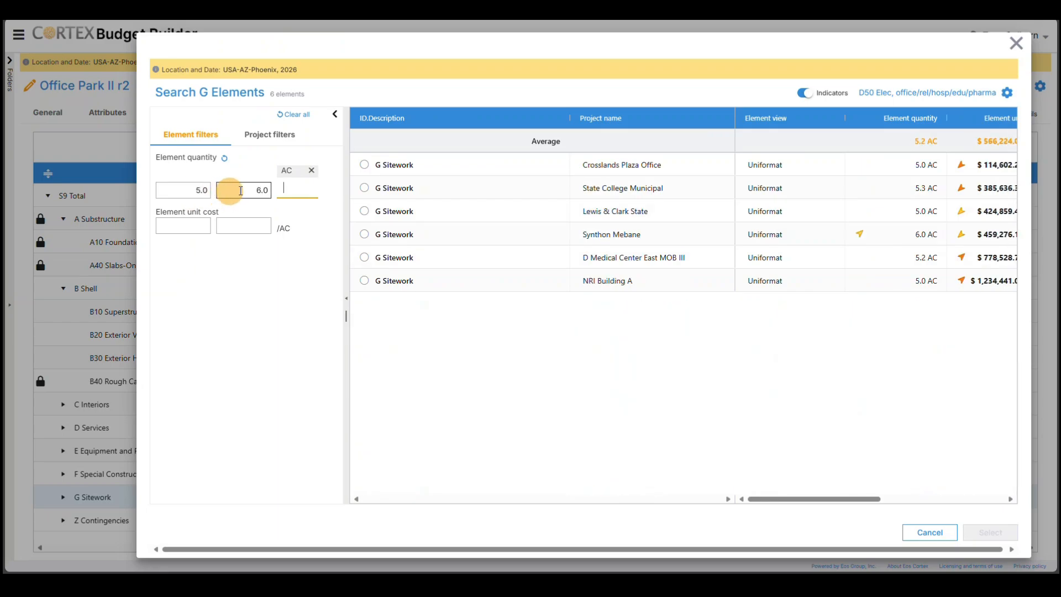
drag(789, 500, 848, 500)
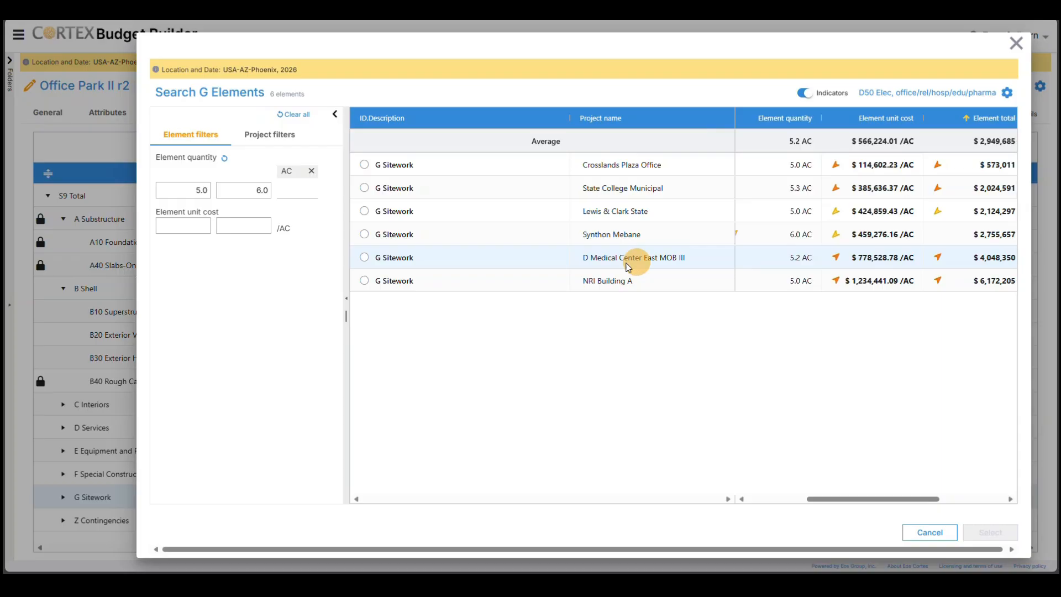
- Replace G Sitework's unit cost and child elements with those of D Medical Center East MOB III, keeping the budget quantity, and unlink and lock the row
click(364, 258)
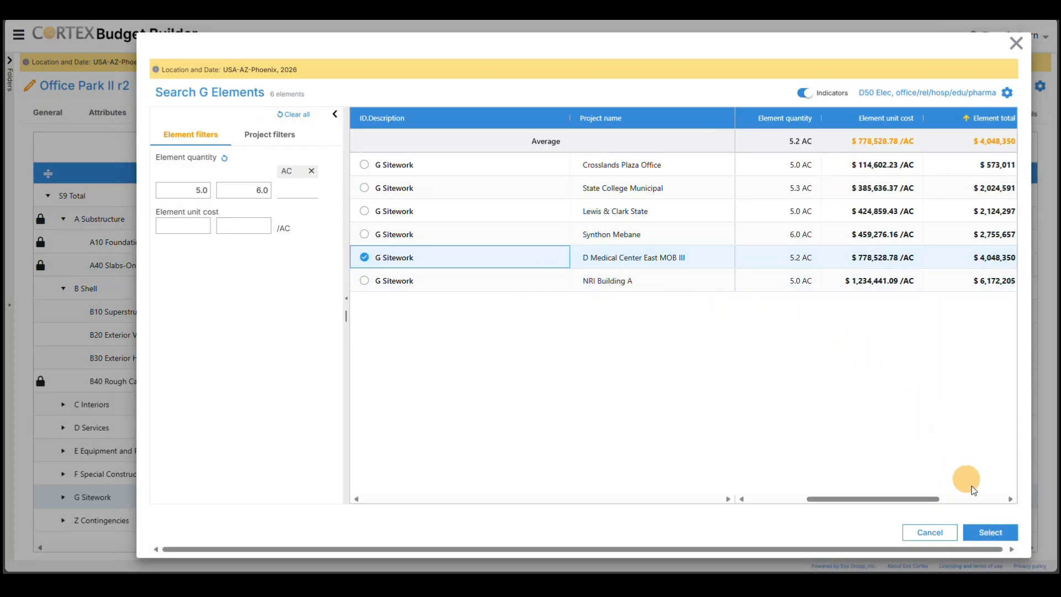
click(990, 532)
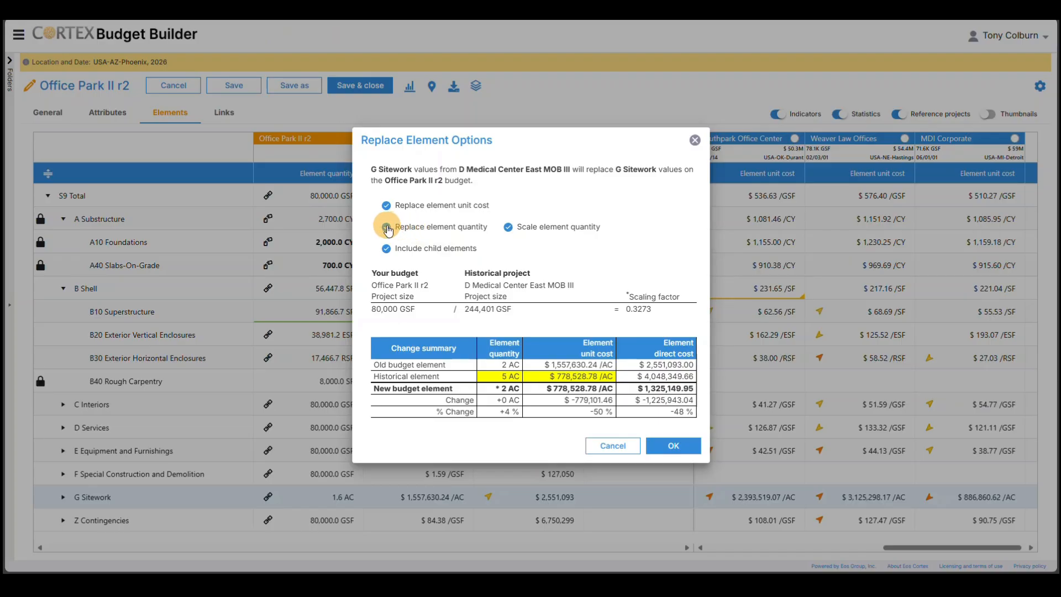
click(386, 228)
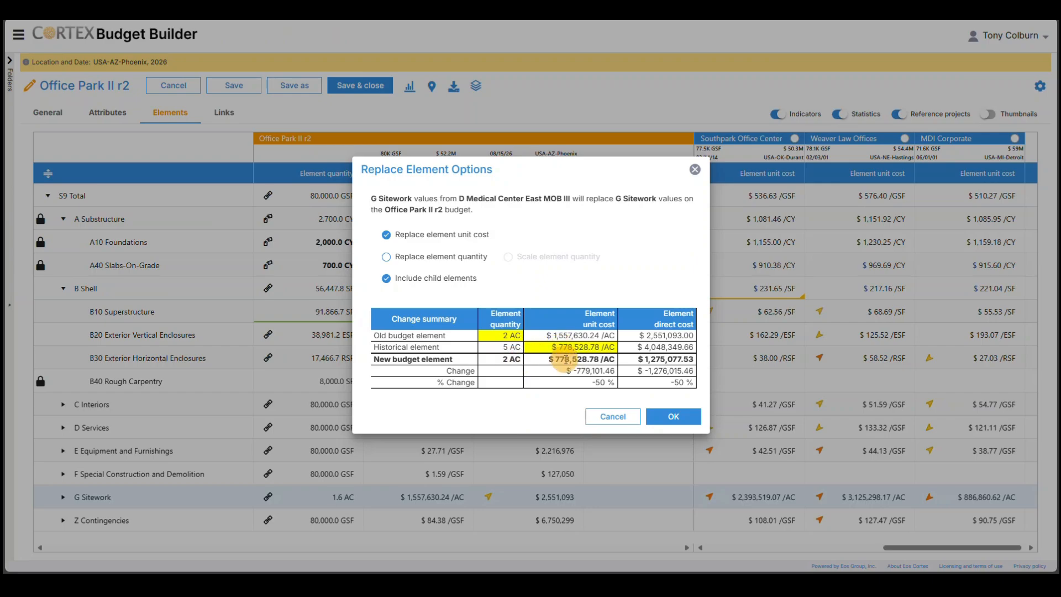
click(674, 418)
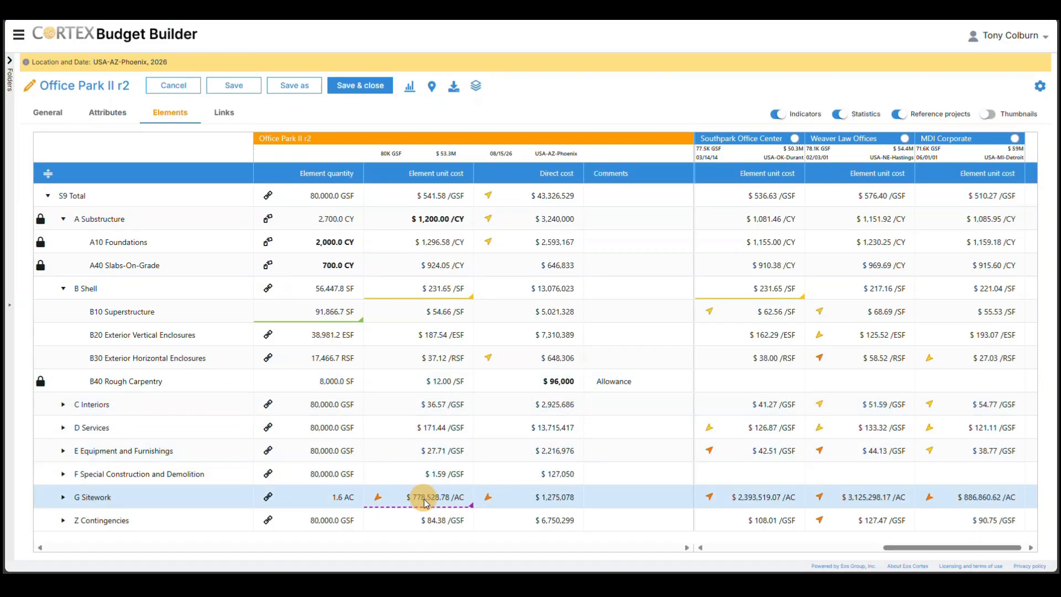
mouse_move(427, 504)
click(267, 496)
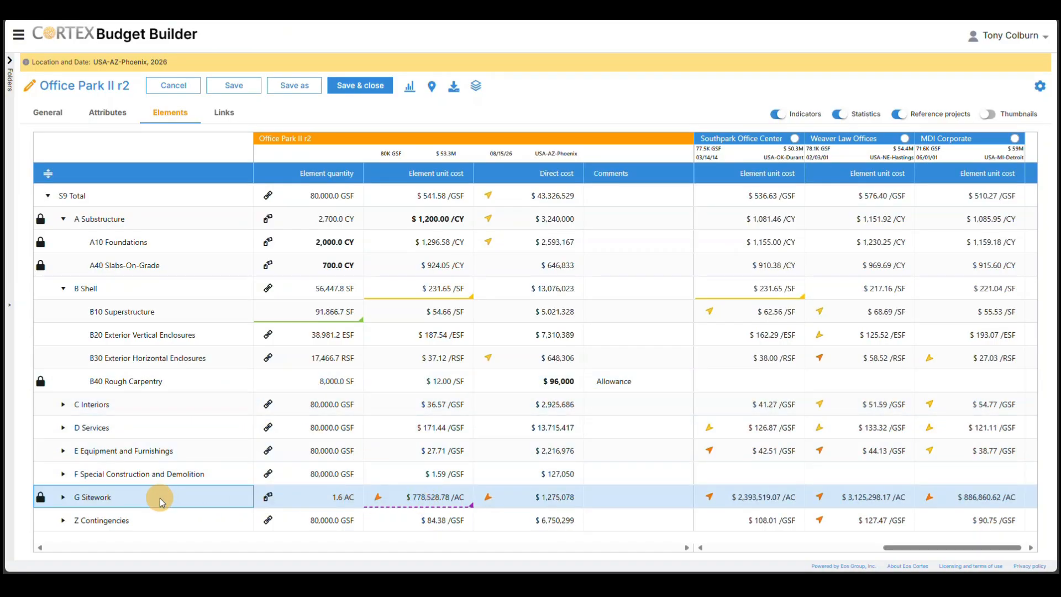
- Examine the high-low chart of element unit costs for A Substructure and the S9 Total, and close the chart
click(409, 88)
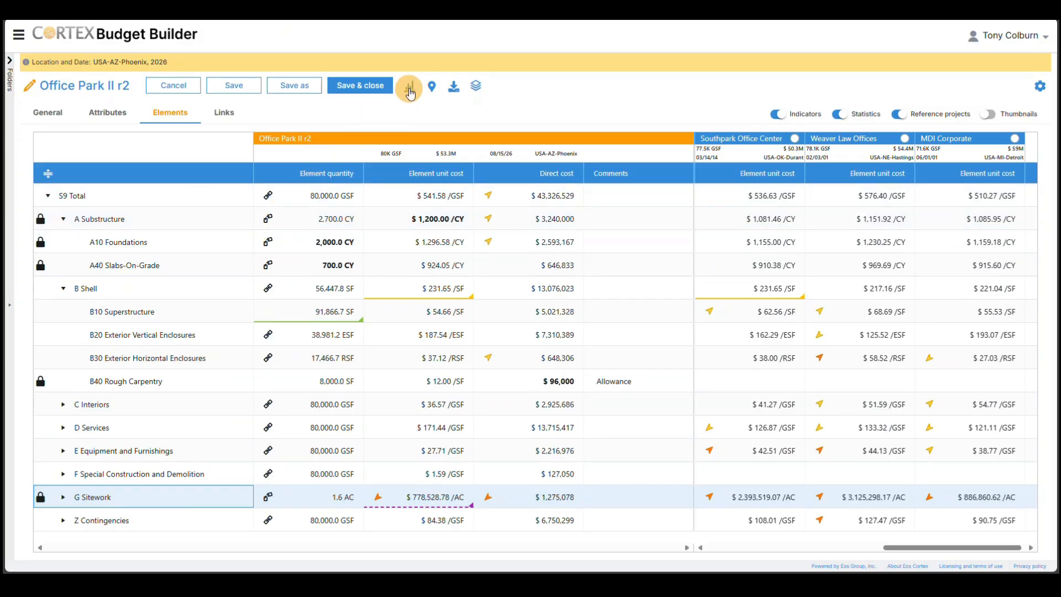
click(430, 88)
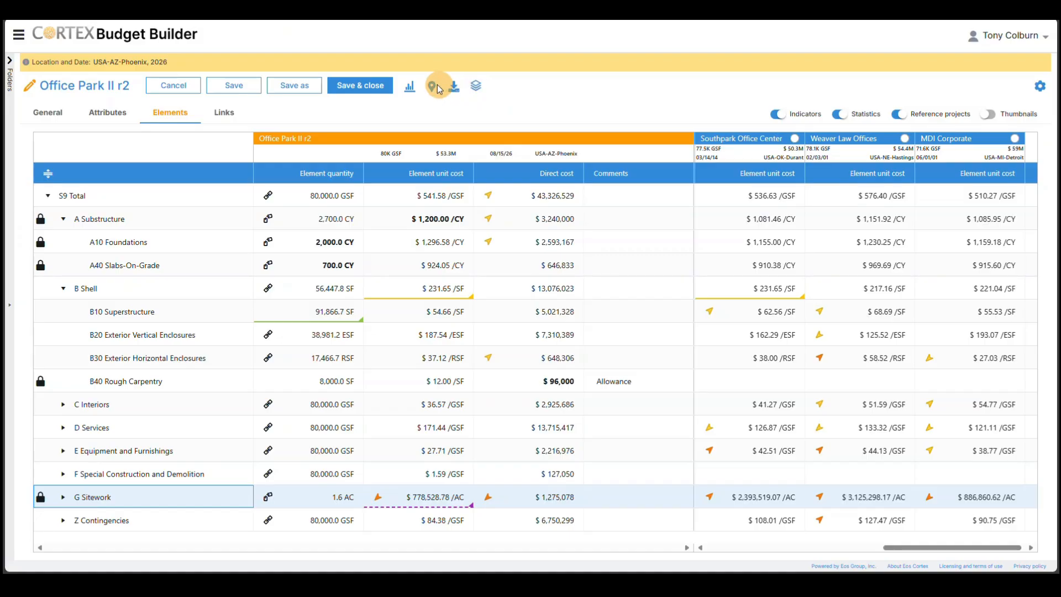
click(410, 89)
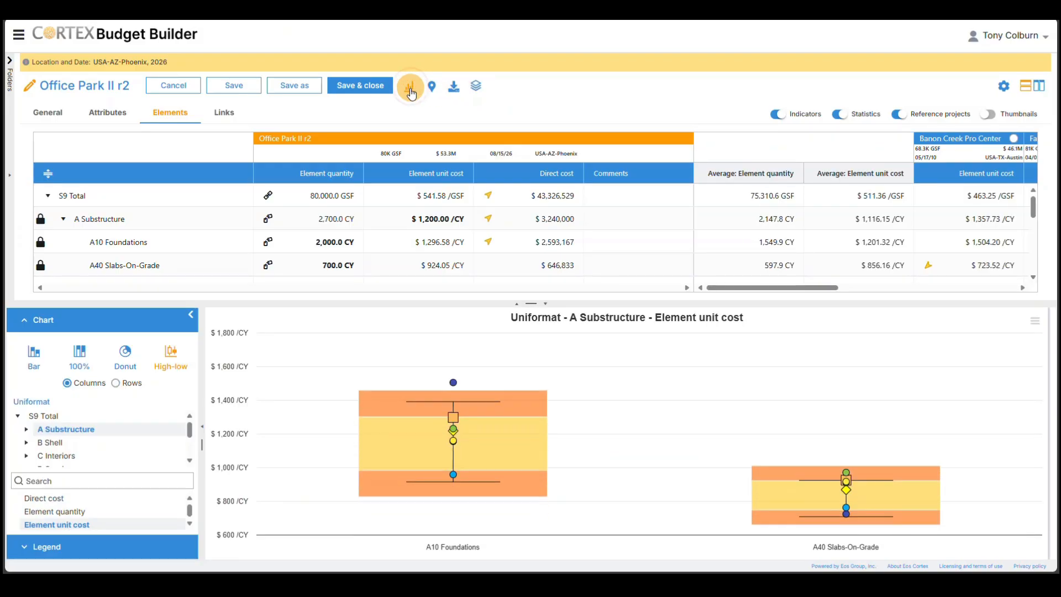
mouse_move(396, 403)
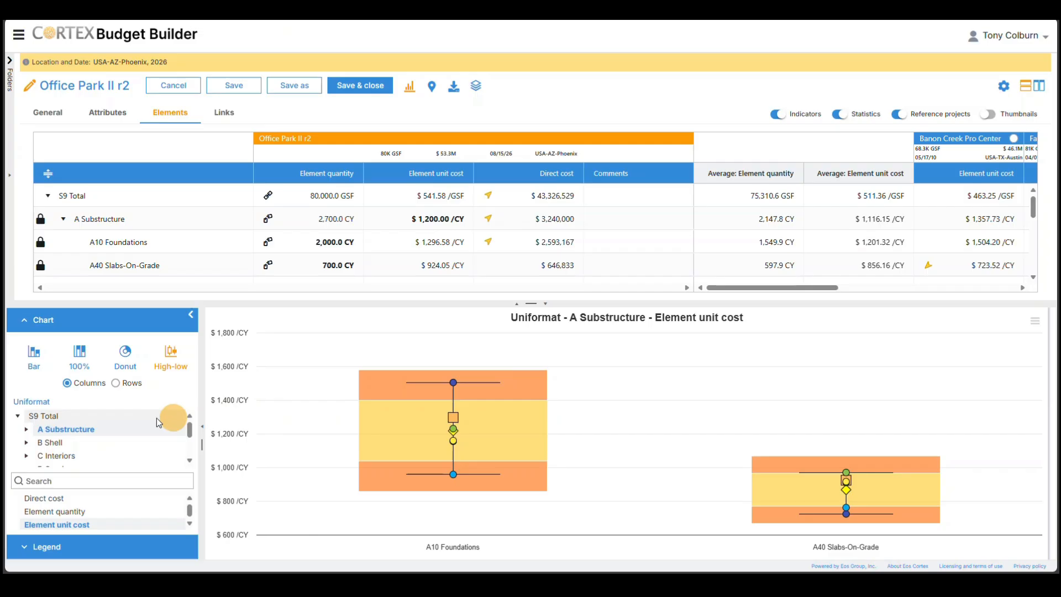
click(87, 418)
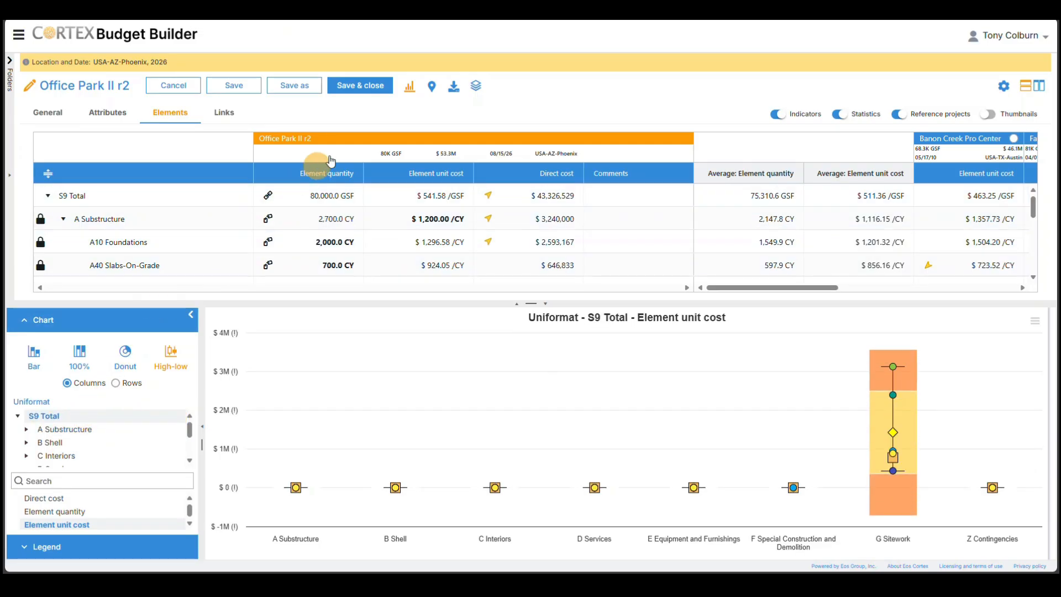
click(409, 92)
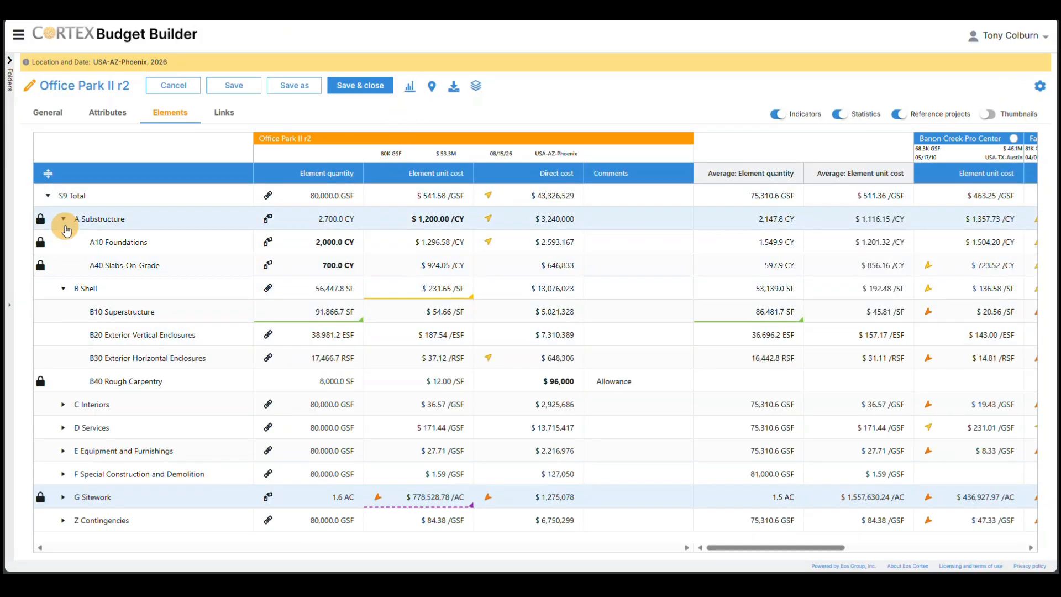
- Collapse A Substructure and B Shell, and expand Z Contingencies to show its child elements
click(63, 219)
click(63, 242)
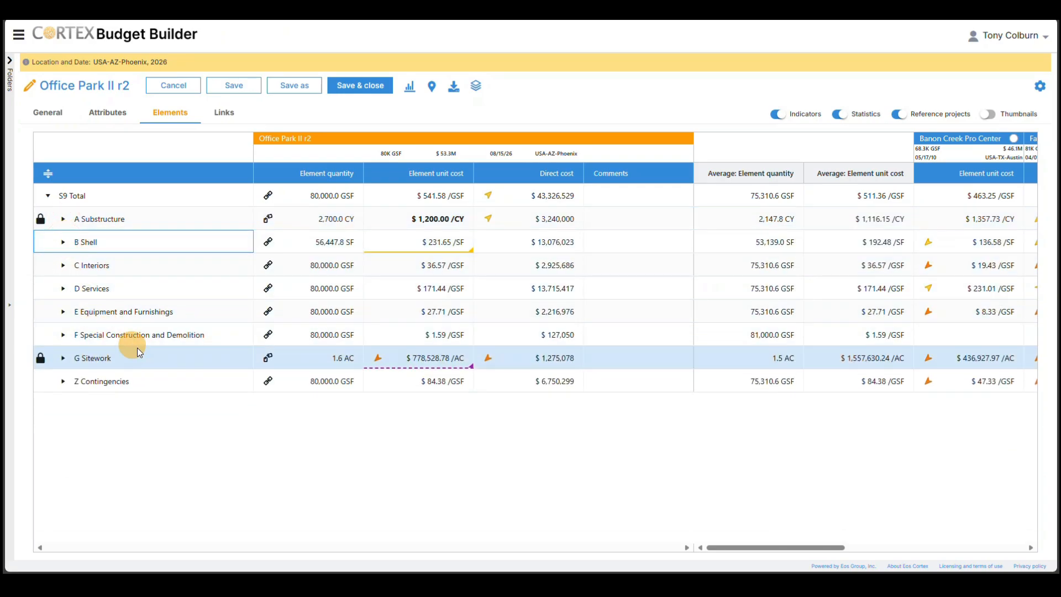
click(154, 383)
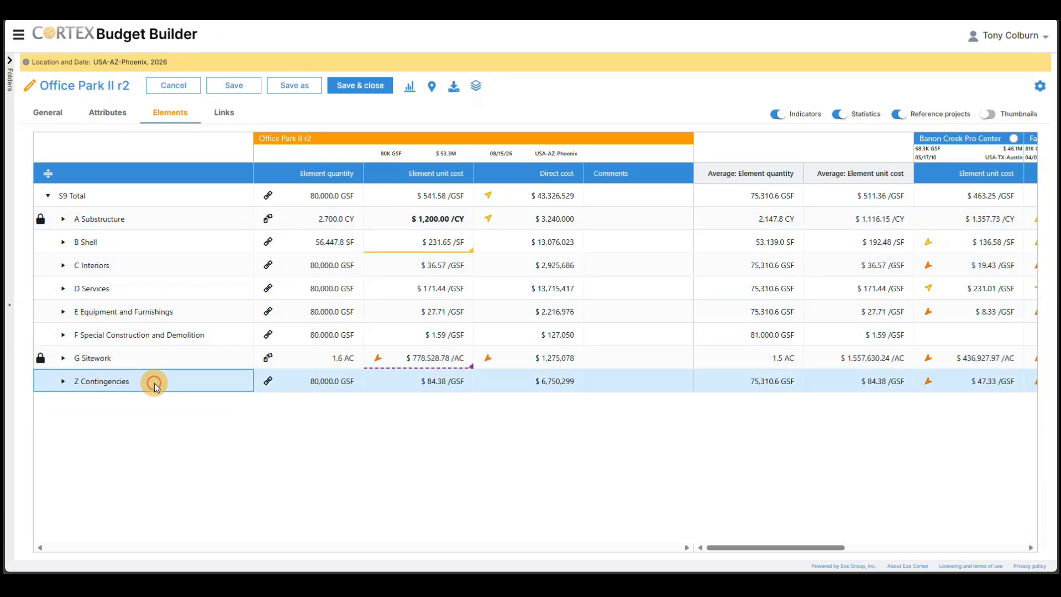
click(63, 382)
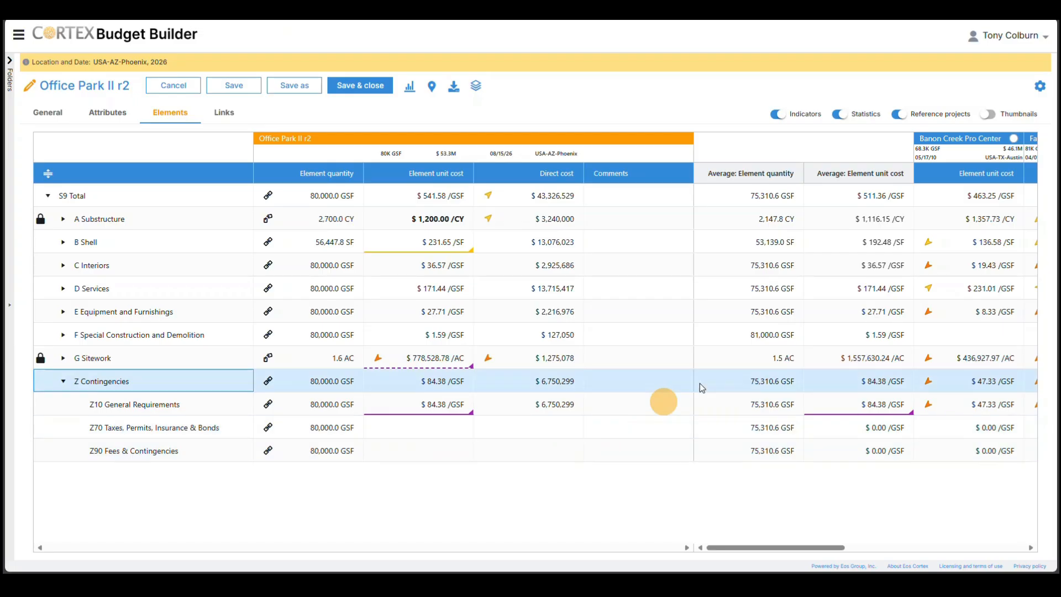
- Hide the reference projects and statistics, and enlarge the Markups section to take up most of the Elements view
click(903, 117)
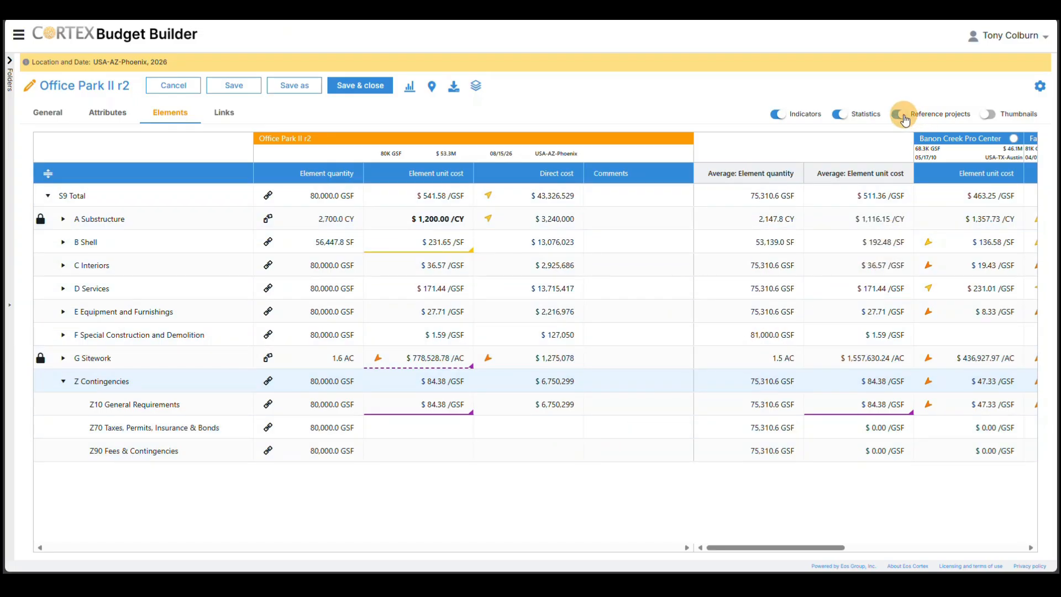
click(848, 119)
drag(538, 339, 527, 181)
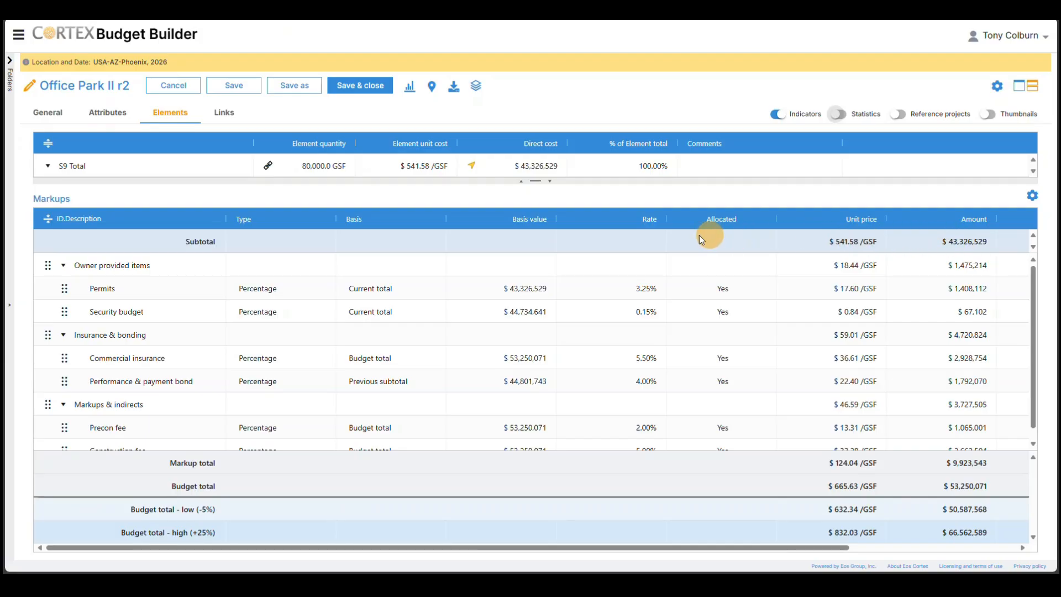
- Collapse the markup groups, expand Owner provided items, and set the Permits rate to 4.50%, keeping it a percentage of the current total
click(48, 221)
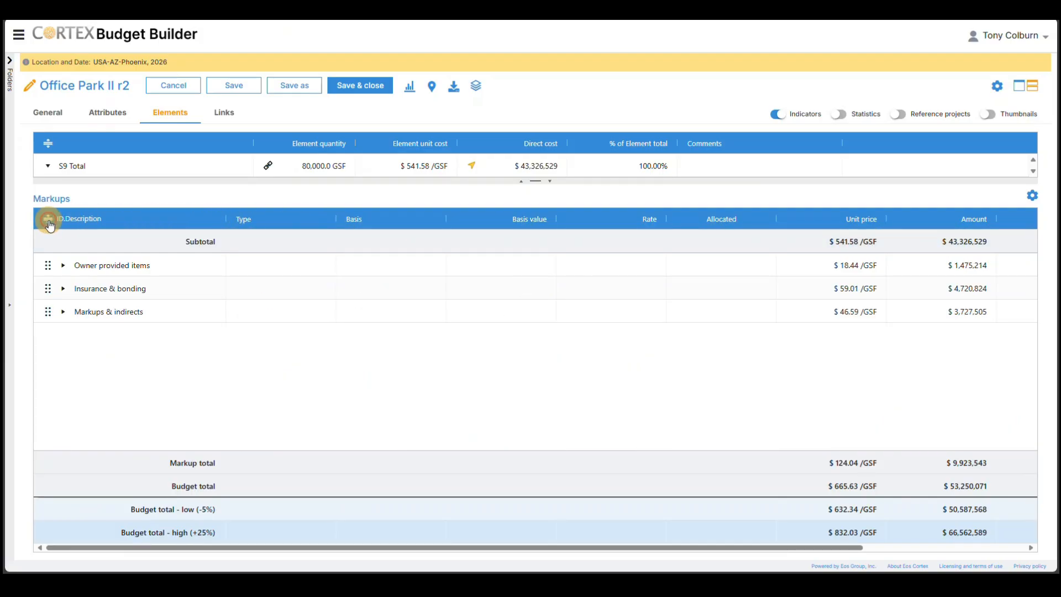
click(63, 266)
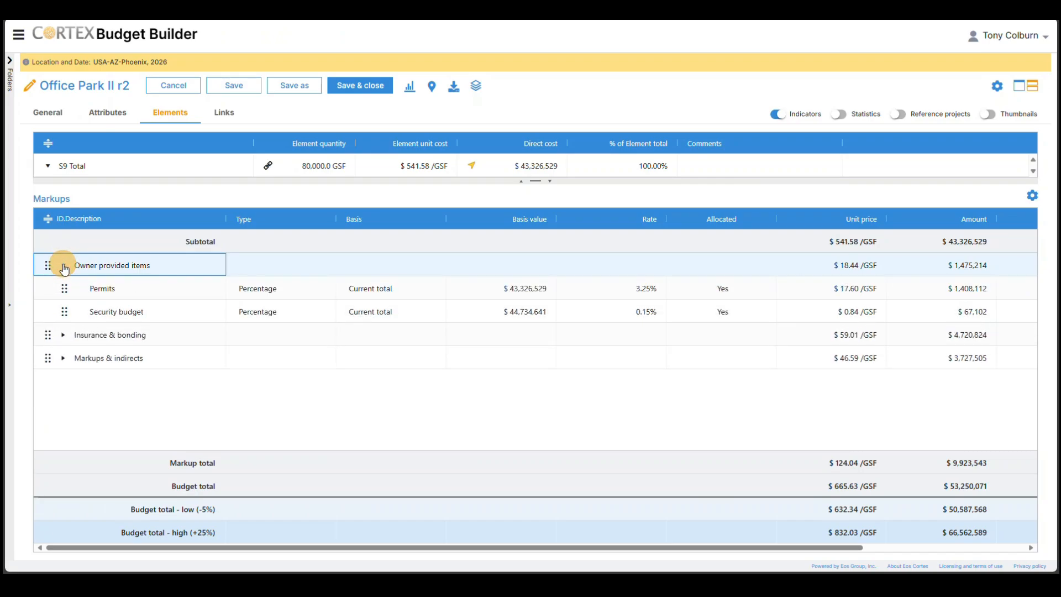
double_click(119, 290)
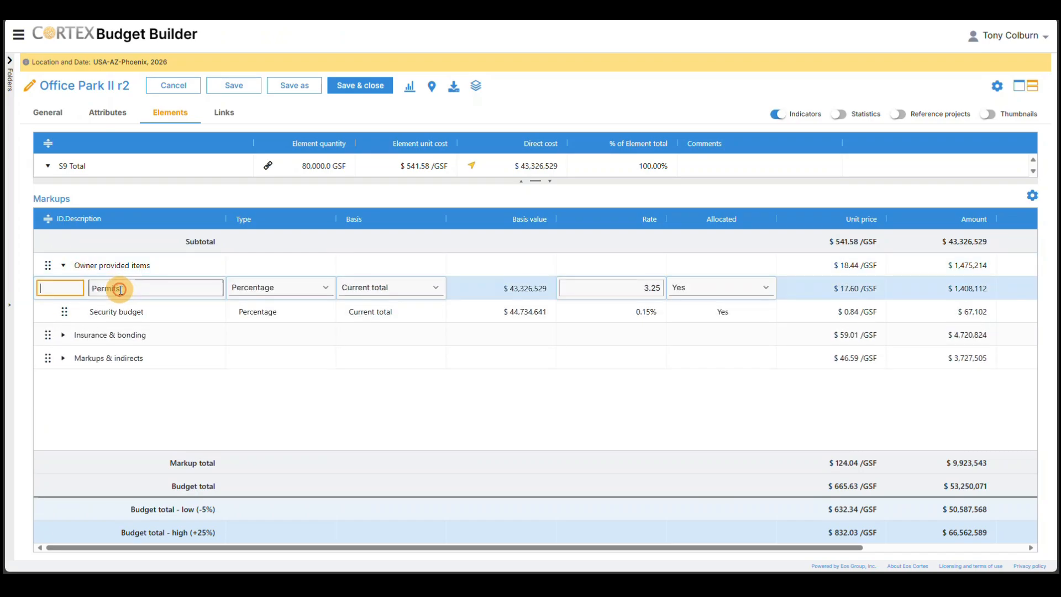
click(325, 288)
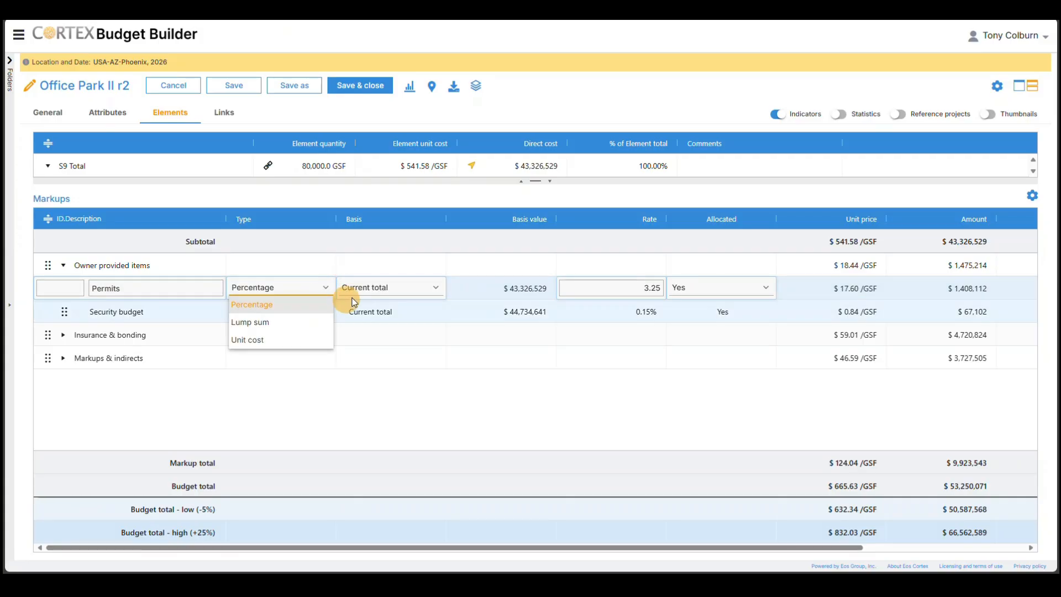
click(433, 288)
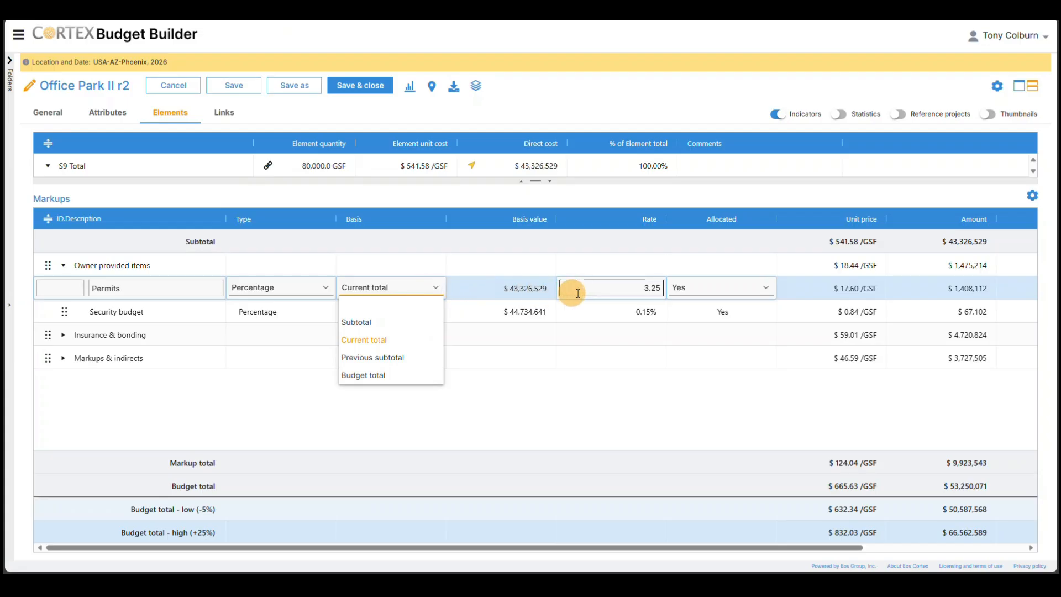
click(618, 288)
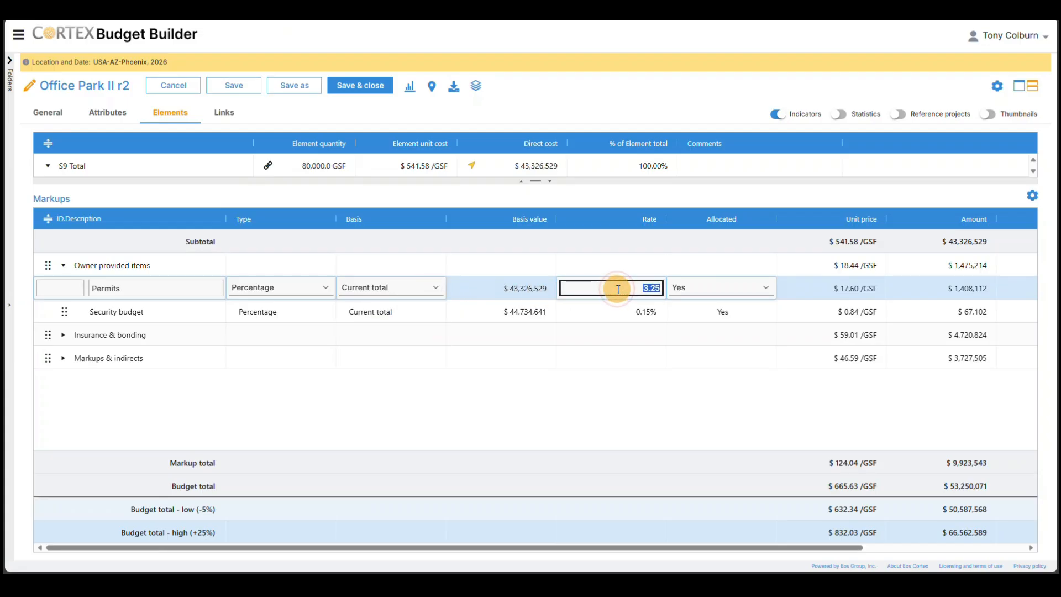
click(767, 289)
click(798, 548)
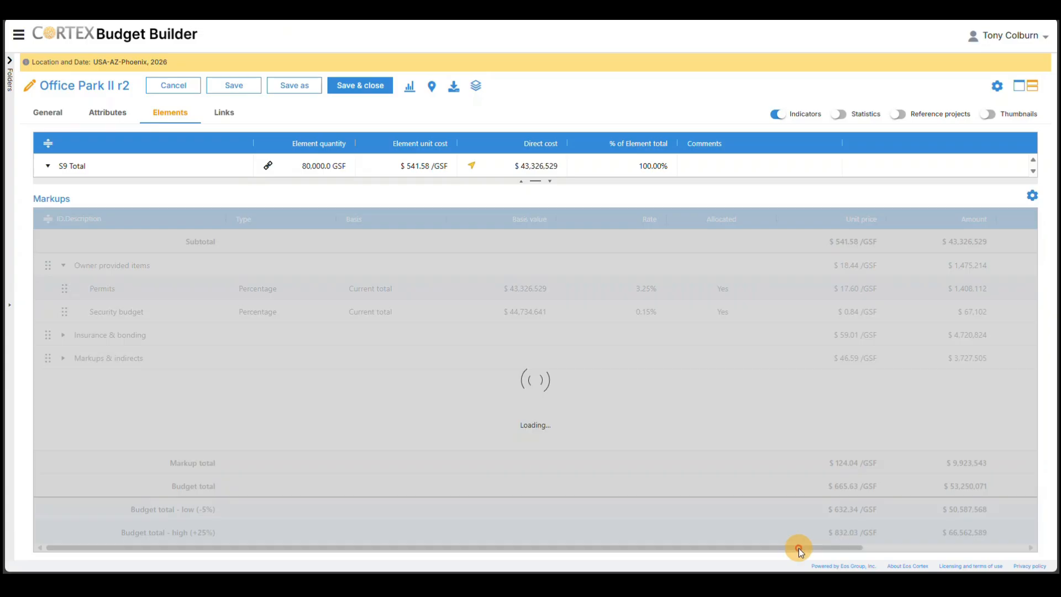
drag(798, 548, 748, 567)
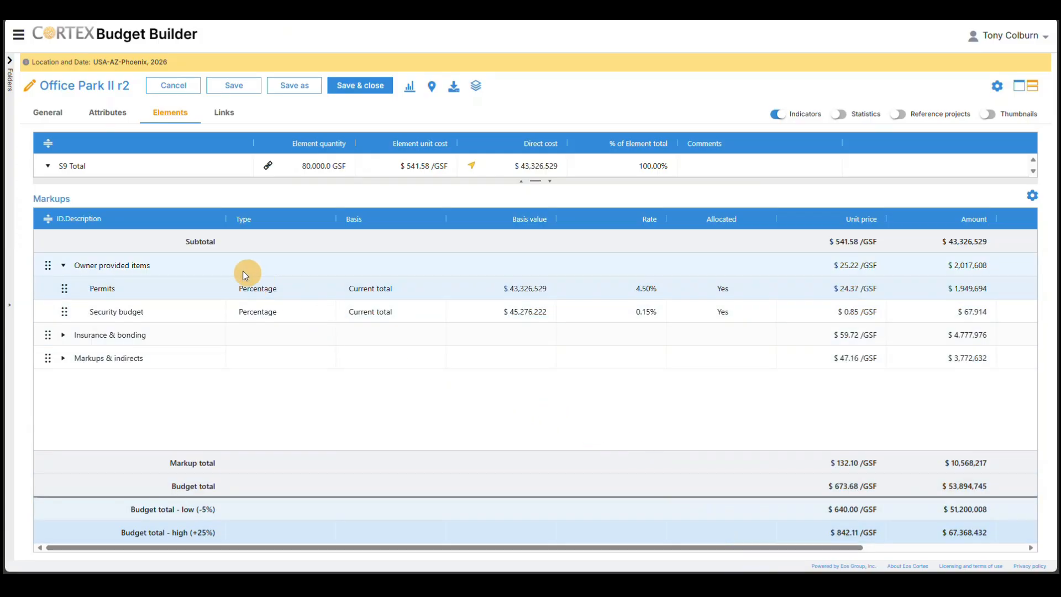
- Add a markup row named Drones & photography under Owner provided items as a lump sum of $50,000
right_click(181, 266)
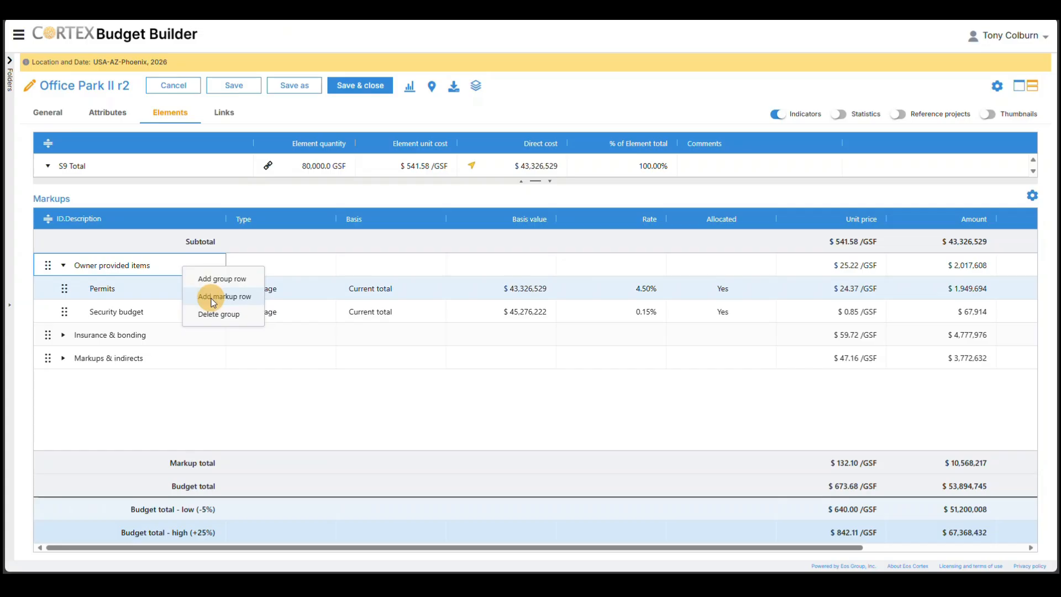
click(211, 299)
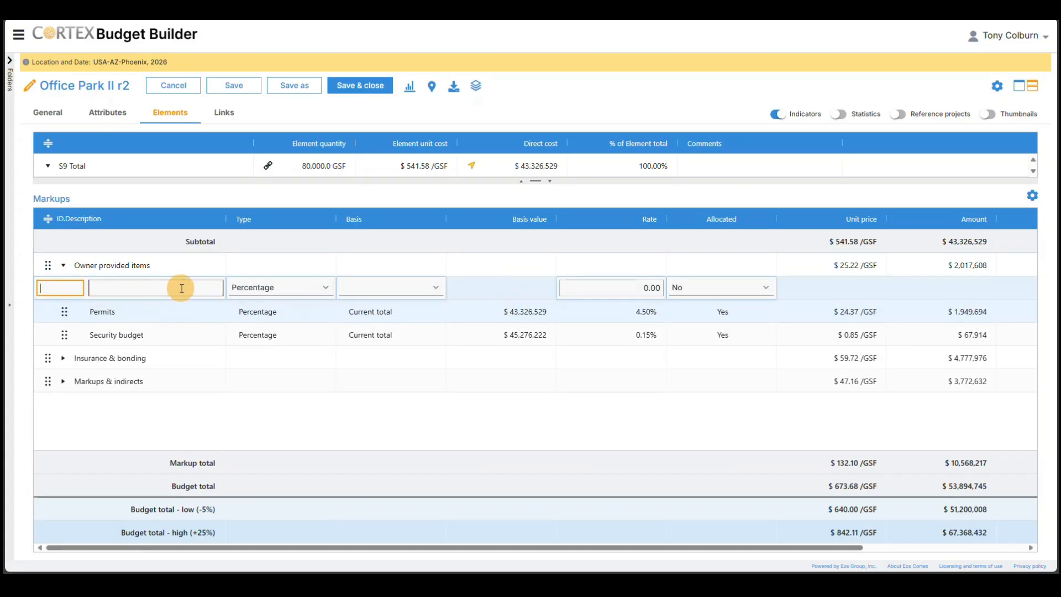
click(181, 288)
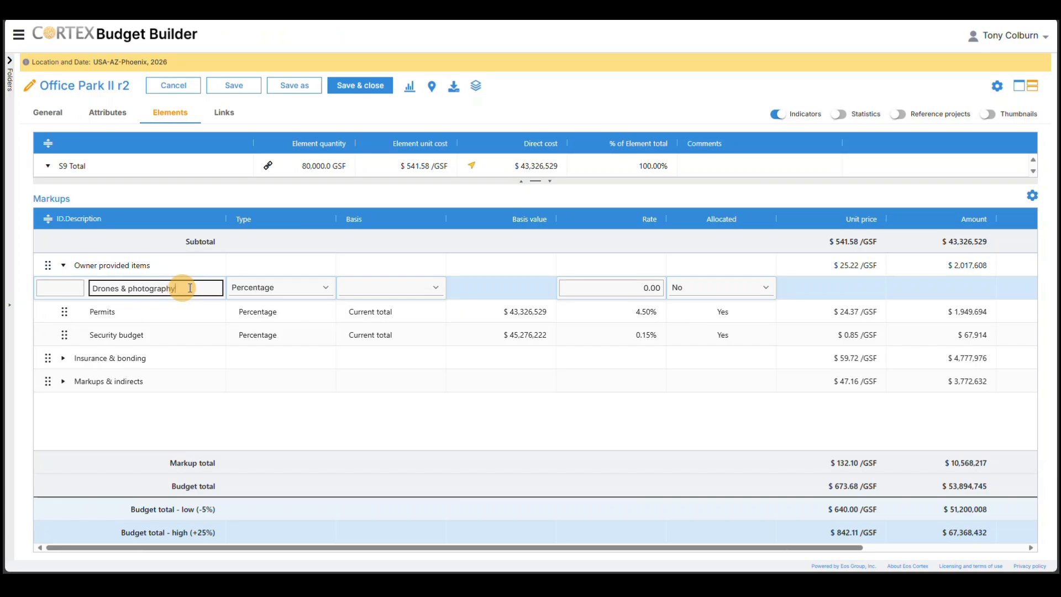
click(323, 291)
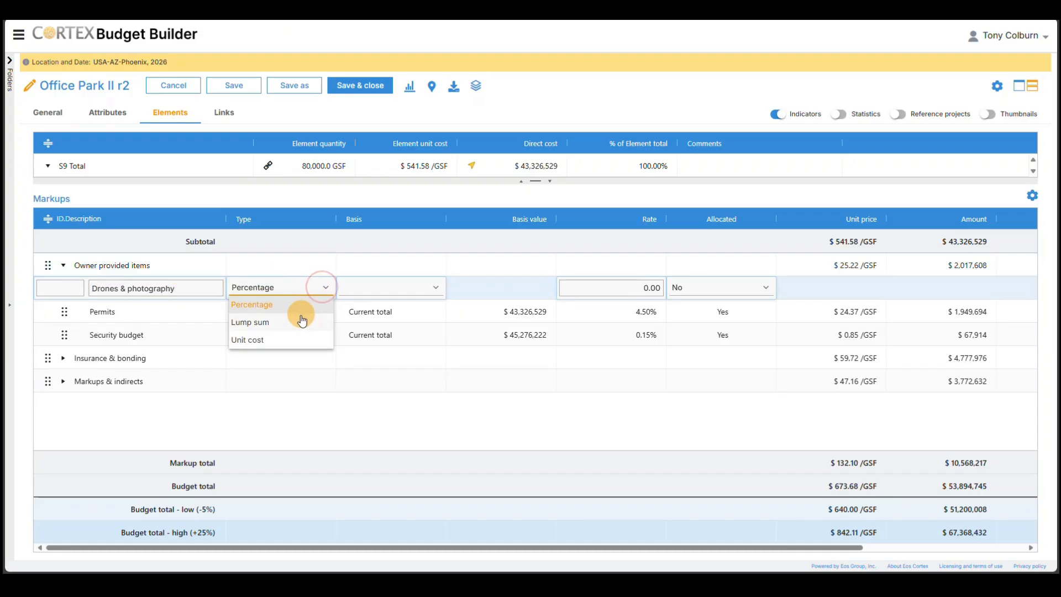
click(297, 319)
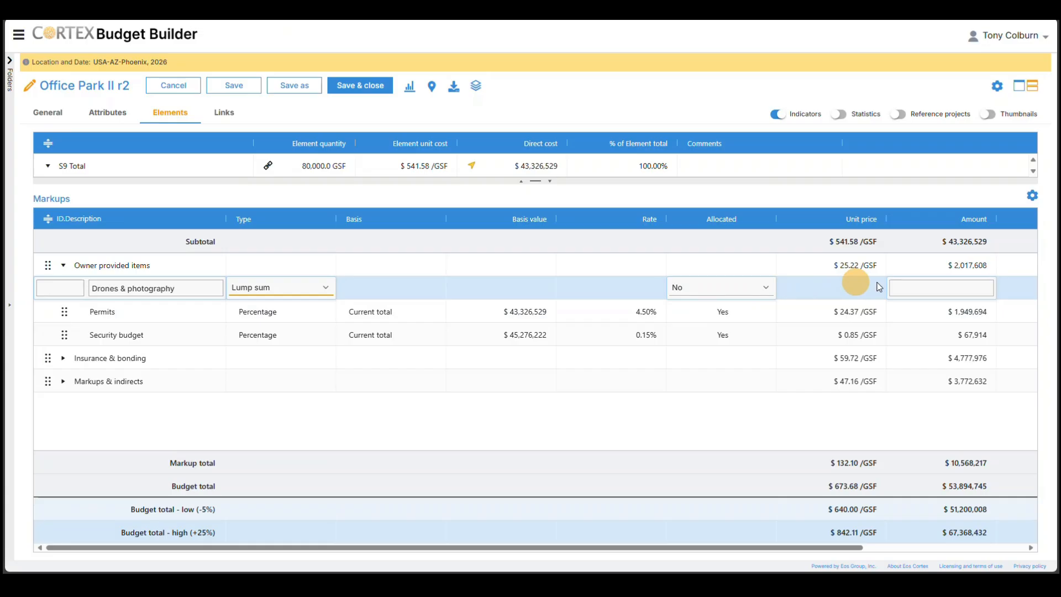
click(919, 289)
text(50000)
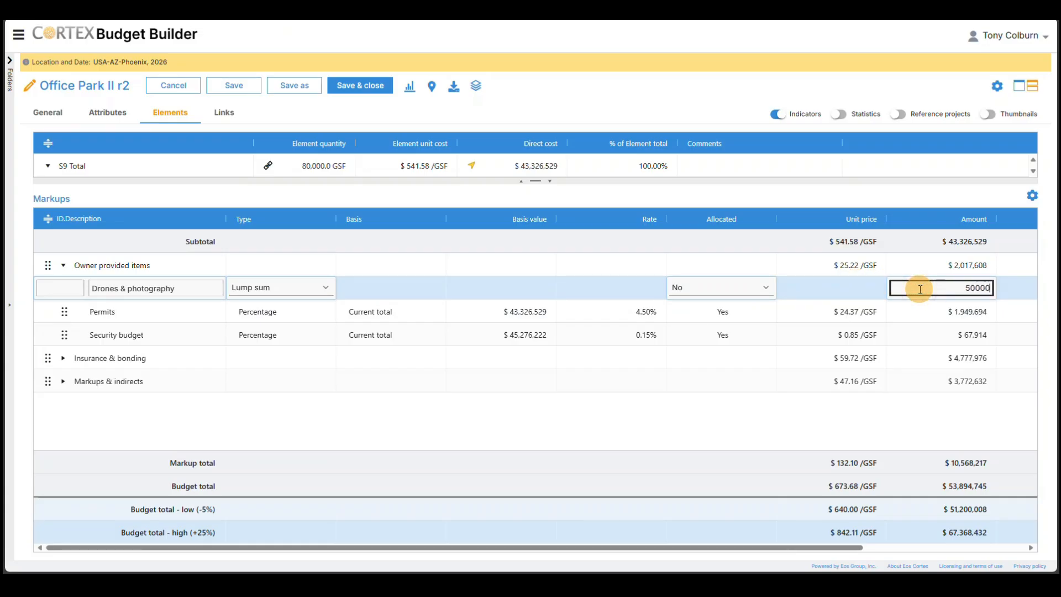
key(Return)
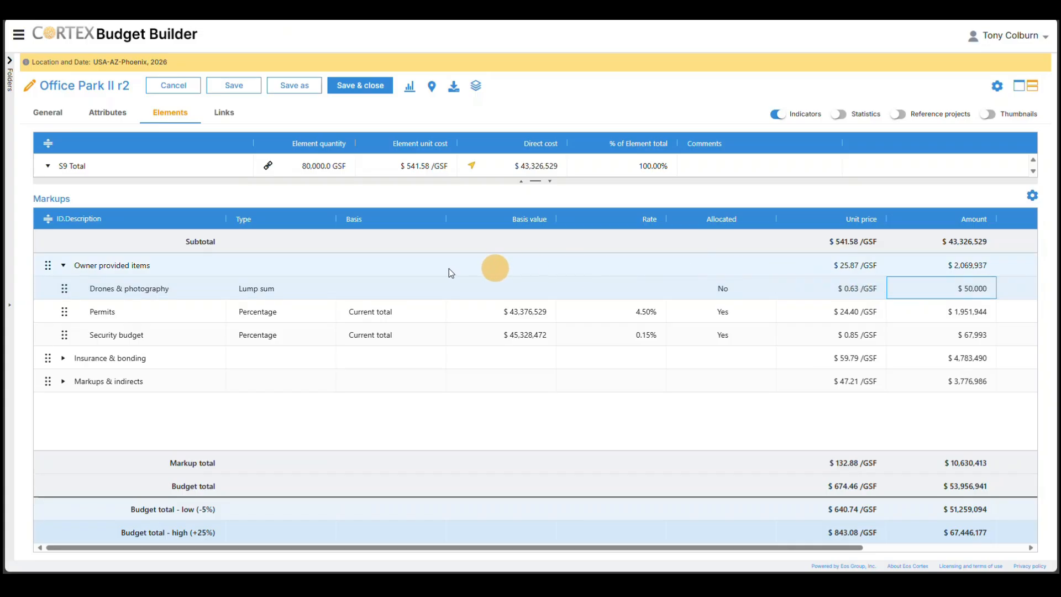
- Expand the Insurance & bonding and Markups & indirects groups to review their markup rows
click(63, 361)
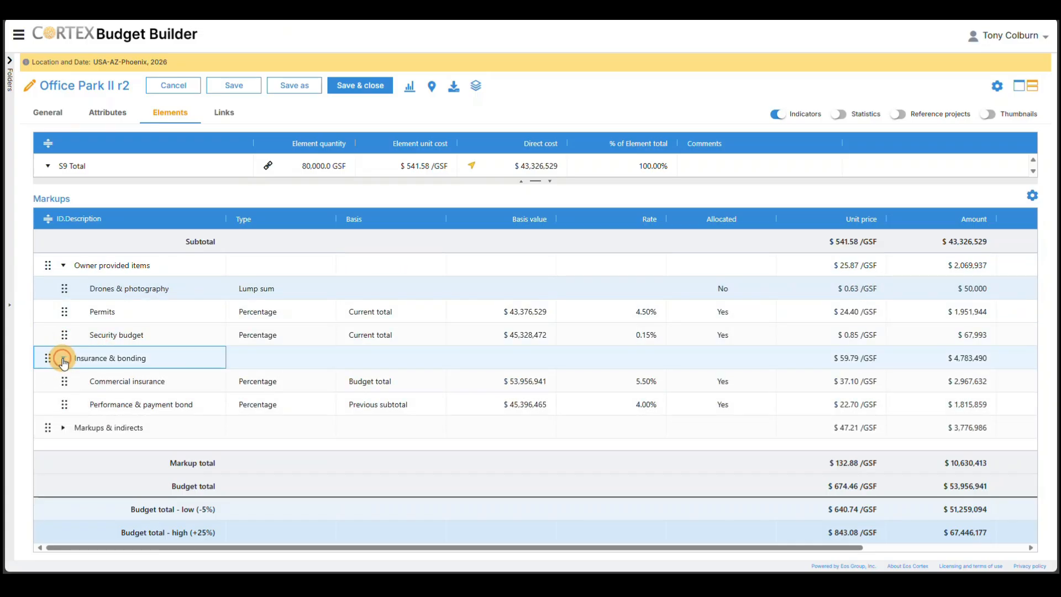
click(63, 428)
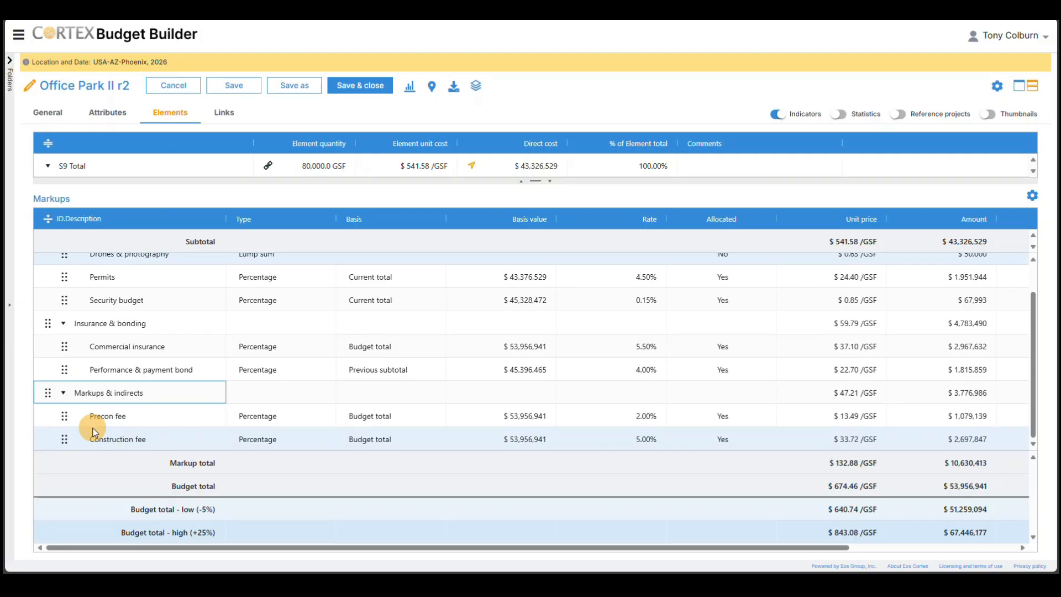
scroll(93, 433, up, 1)
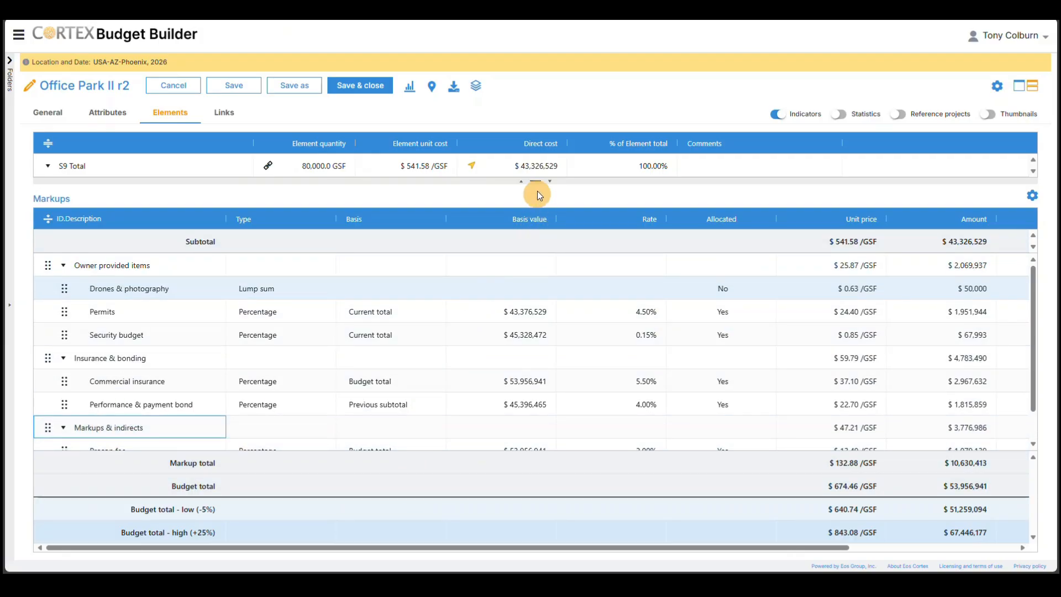
- Enlarge the elements table and set the Budget total unit price to $675.00 /GSF, distributing the change to all unlocked elements
drag(537, 181, 540, 369)
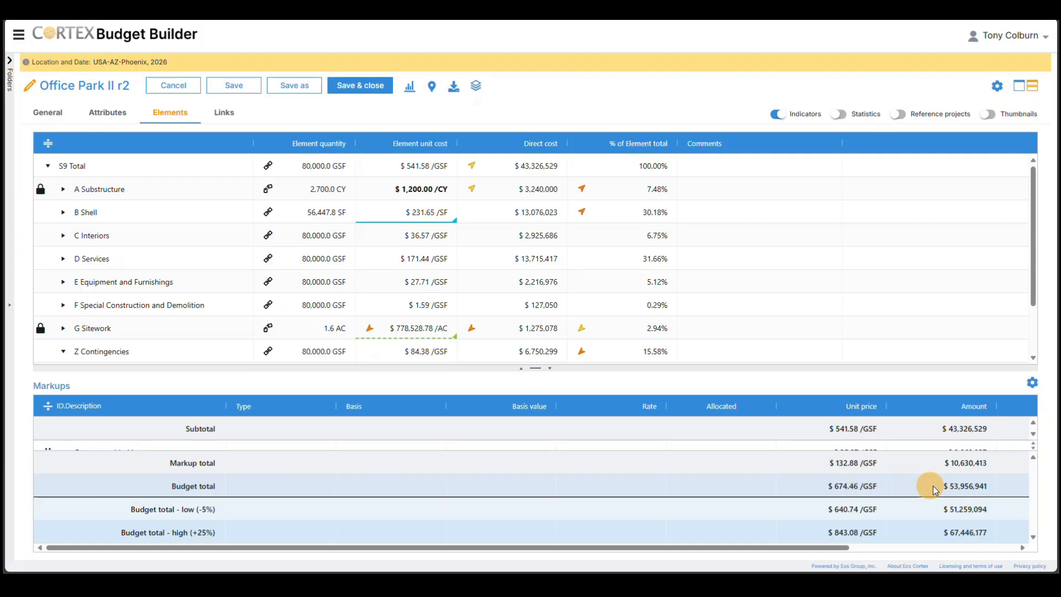
double_click(854, 489)
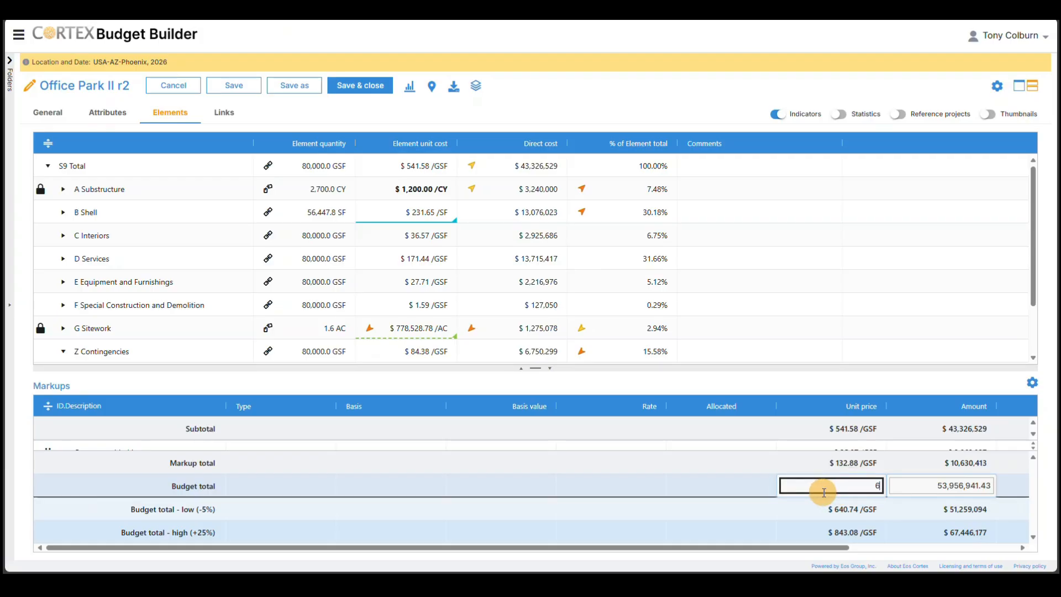
key(Return)
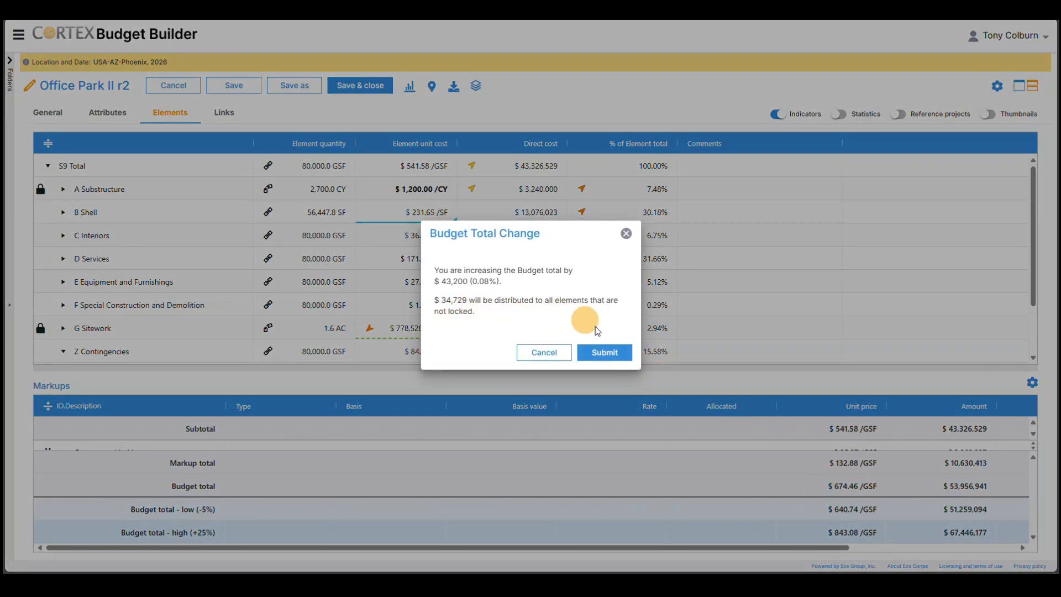
click(615, 353)
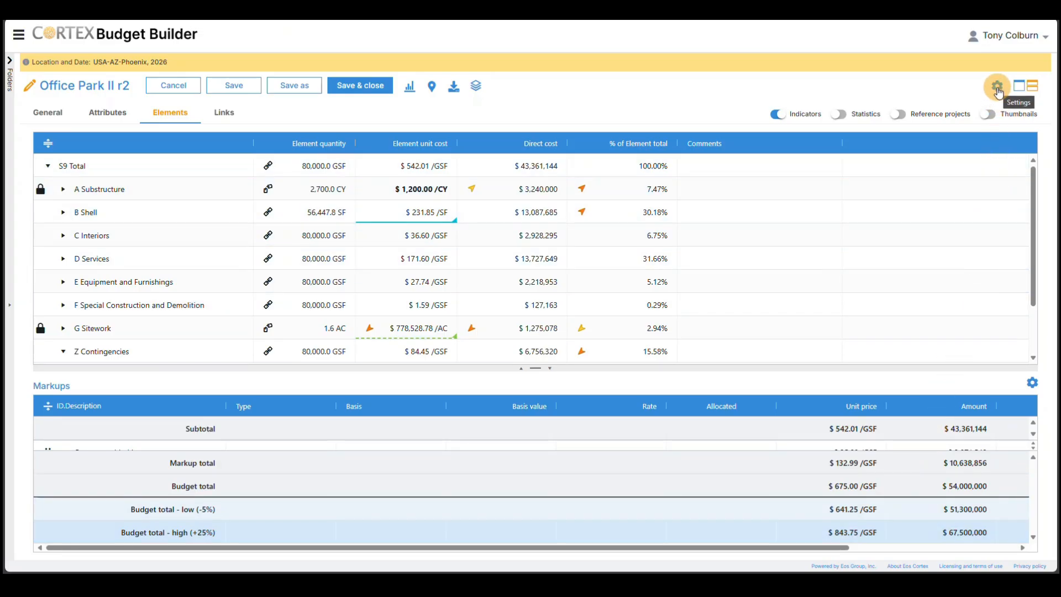
- Save the budget and add the Element unit price and Element total columns directly after Direct cost in the element column settings
click(997, 90)
click(1007, 109)
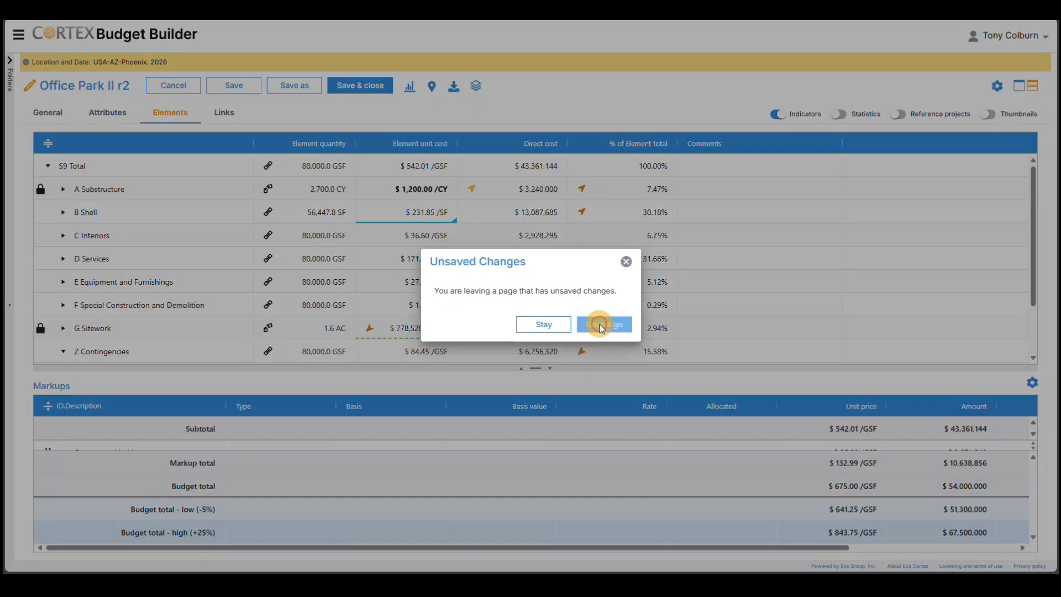
click(601, 325)
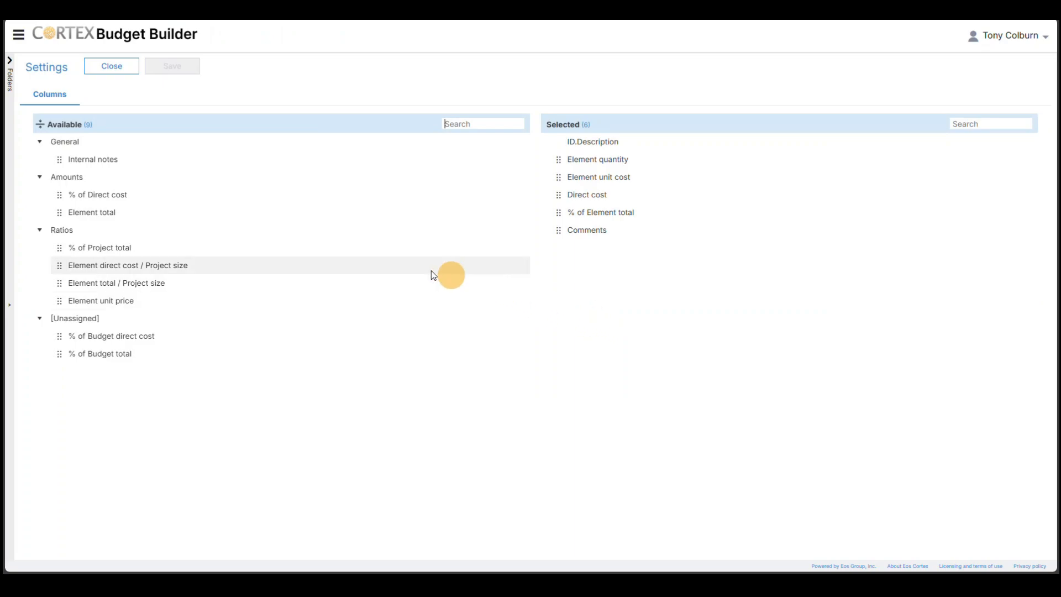
double_click(283, 214)
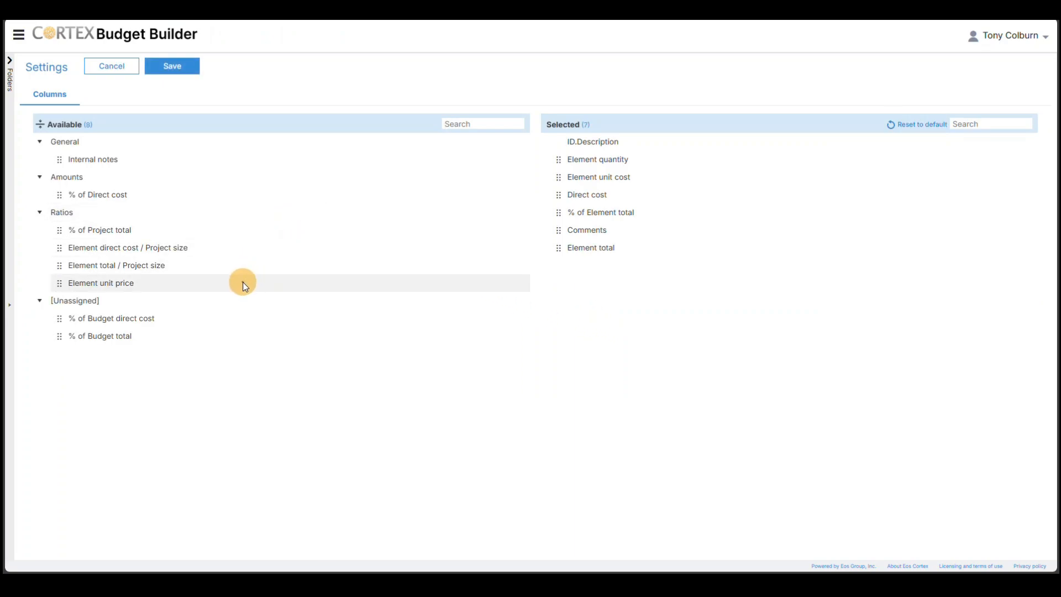
double_click(243, 283)
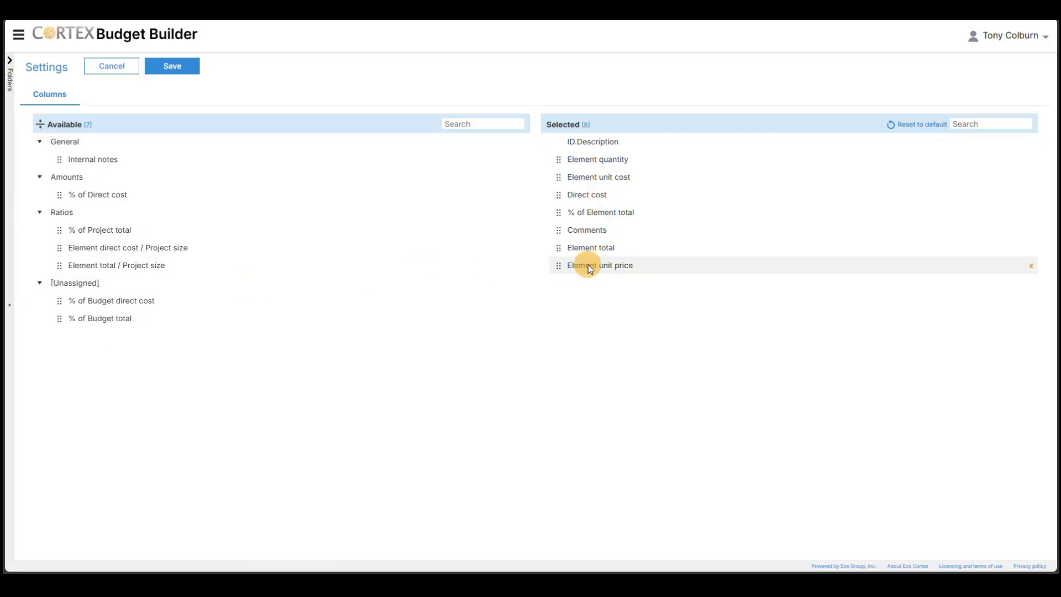
drag(590, 269, 601, 204)
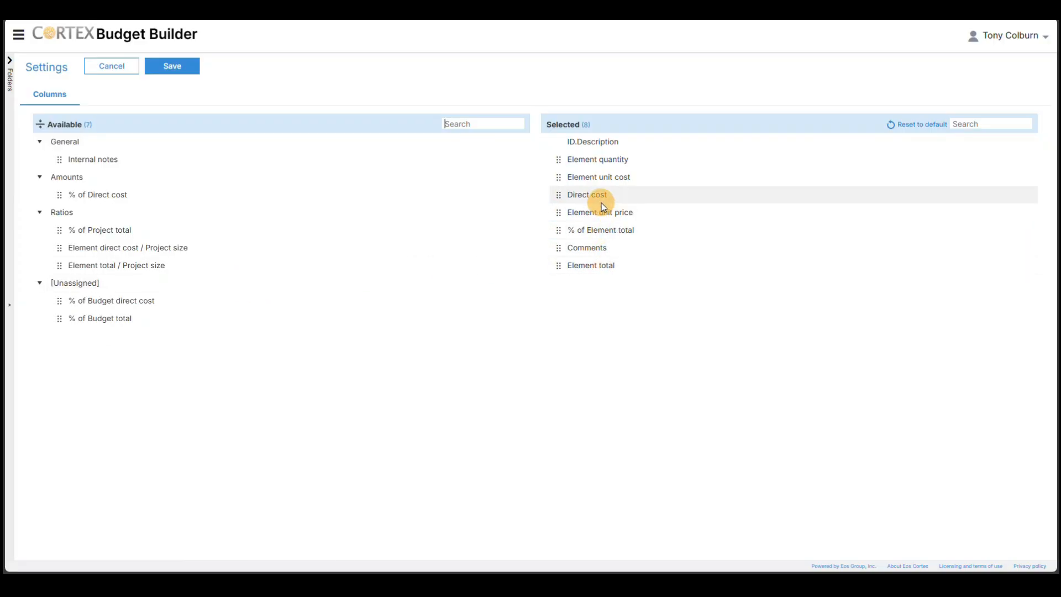
drag(600, 265, 611, 223)
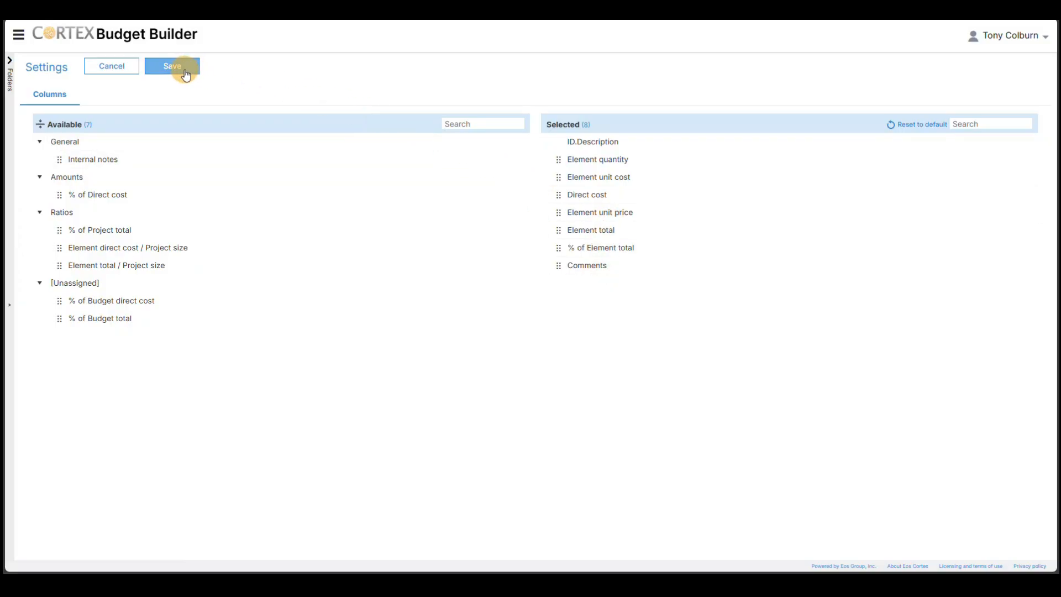
click(186, 75)
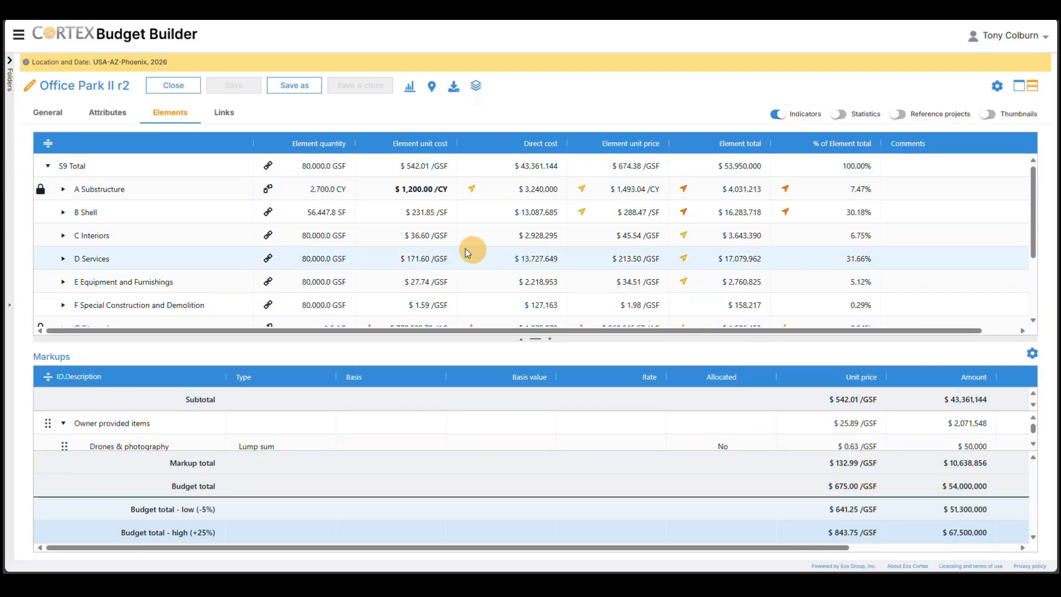
- Paste the copied downtown Phoenix office building description and Eos Group logo into the budget's Project summary, and save the budget
click(54, 122)
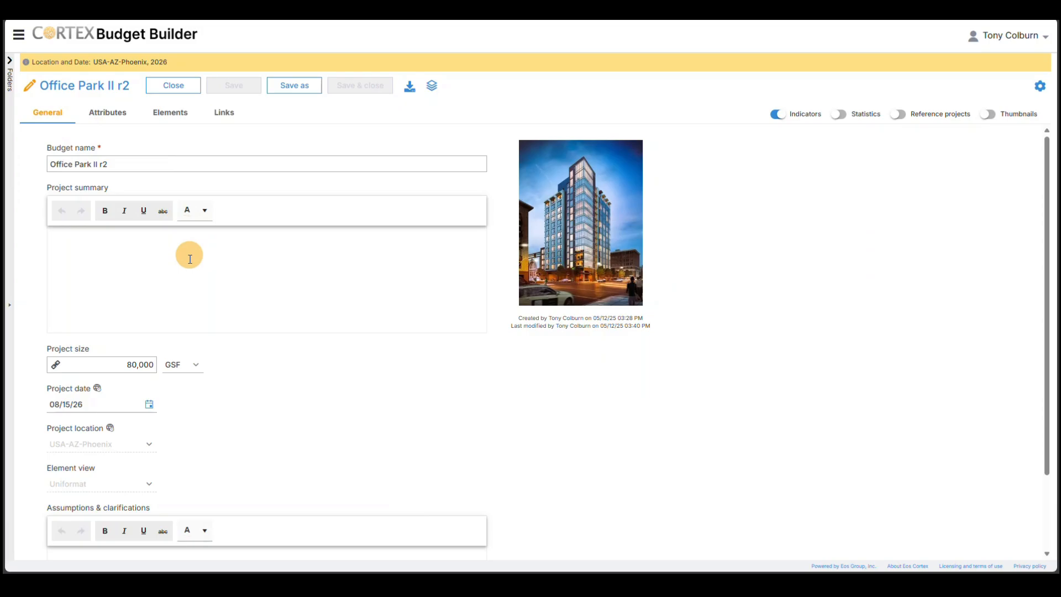
click(131, 249)
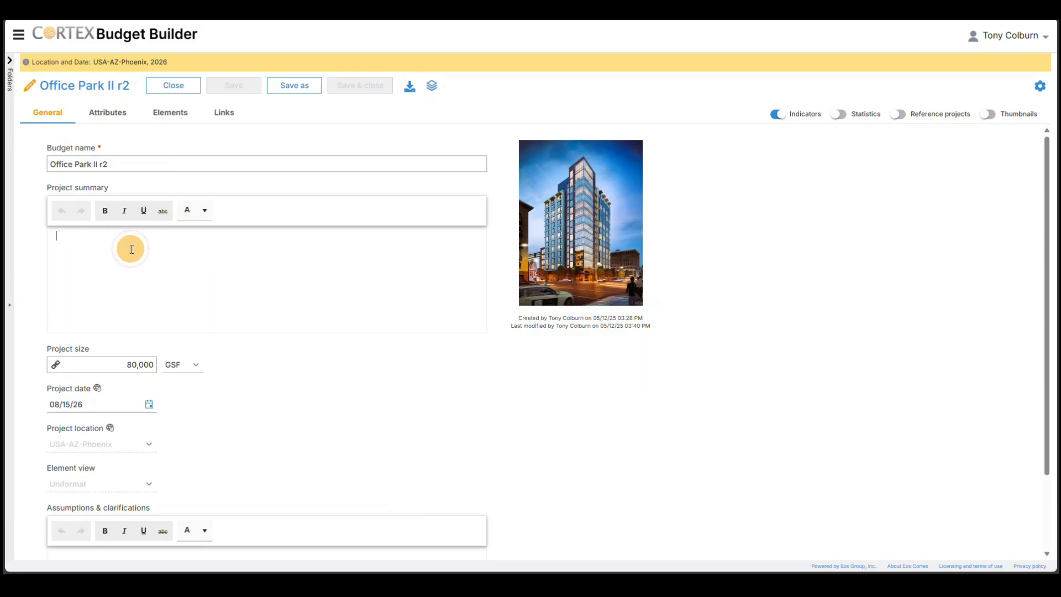
key(ctrl+v)
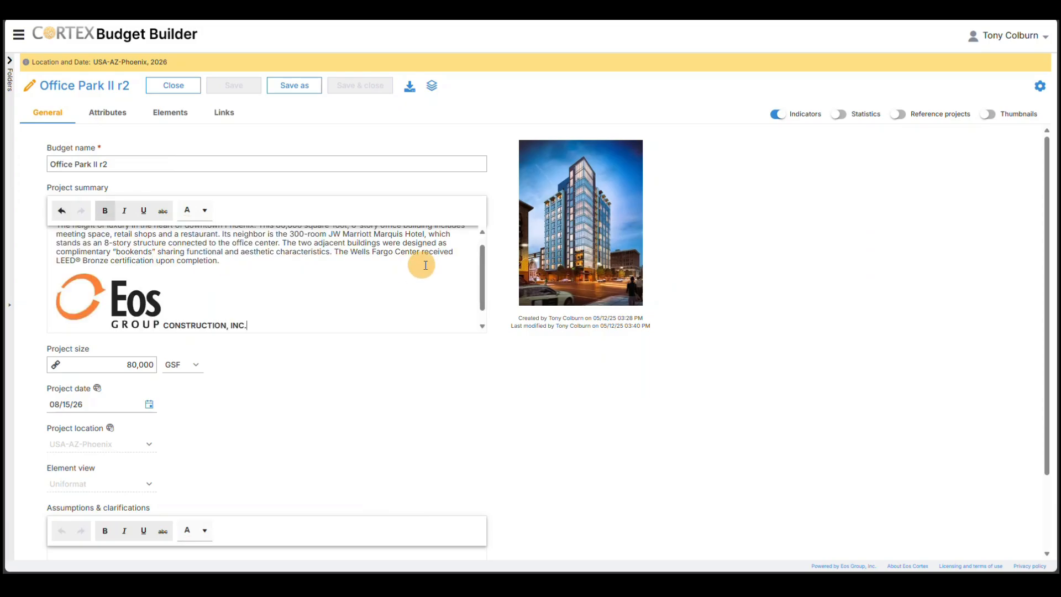
scroll(482, 264, up, 1)
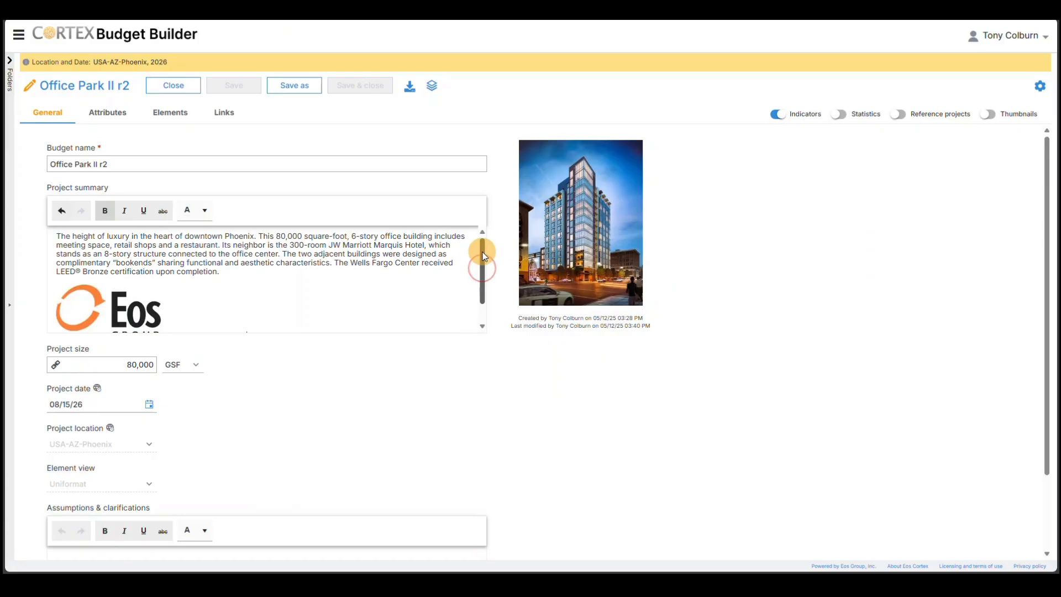
click(238, 94)
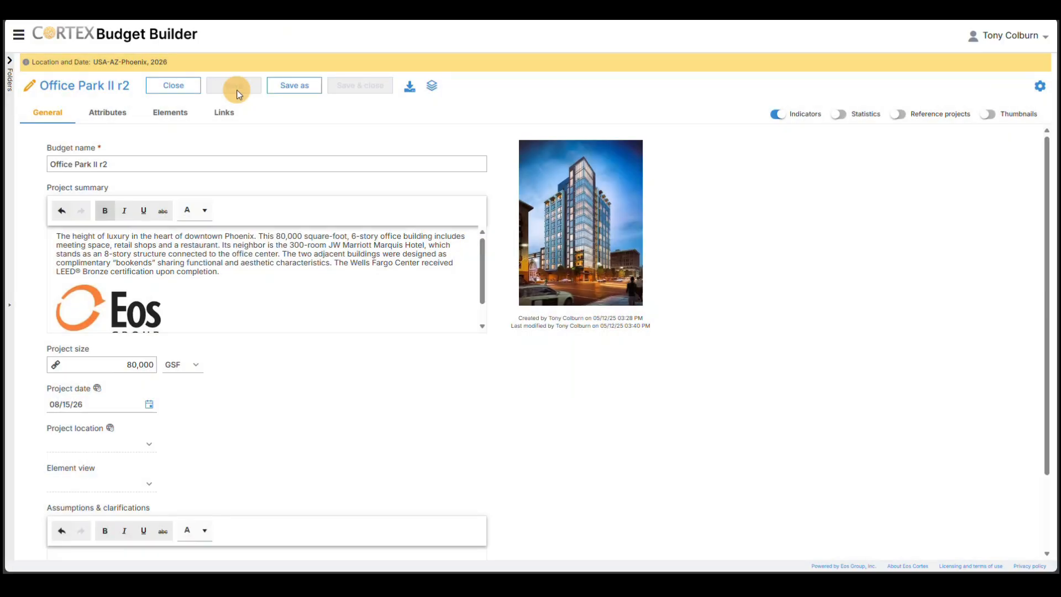
- Open the Office Park II folder in the budget tree, compare both of its budgets, and hide the folder tree
click(10, 65)
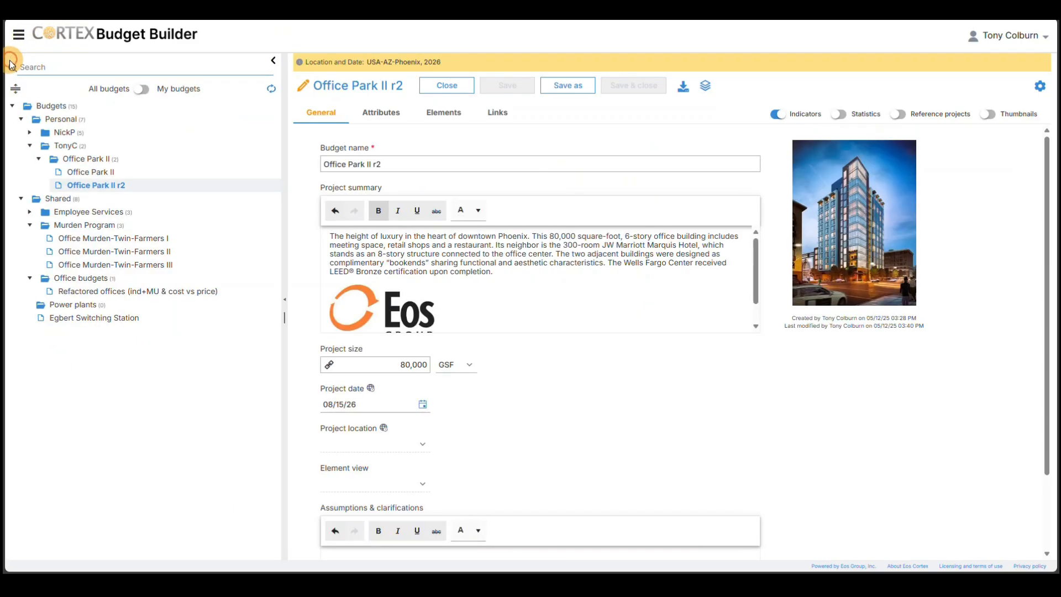
click(111, 158)
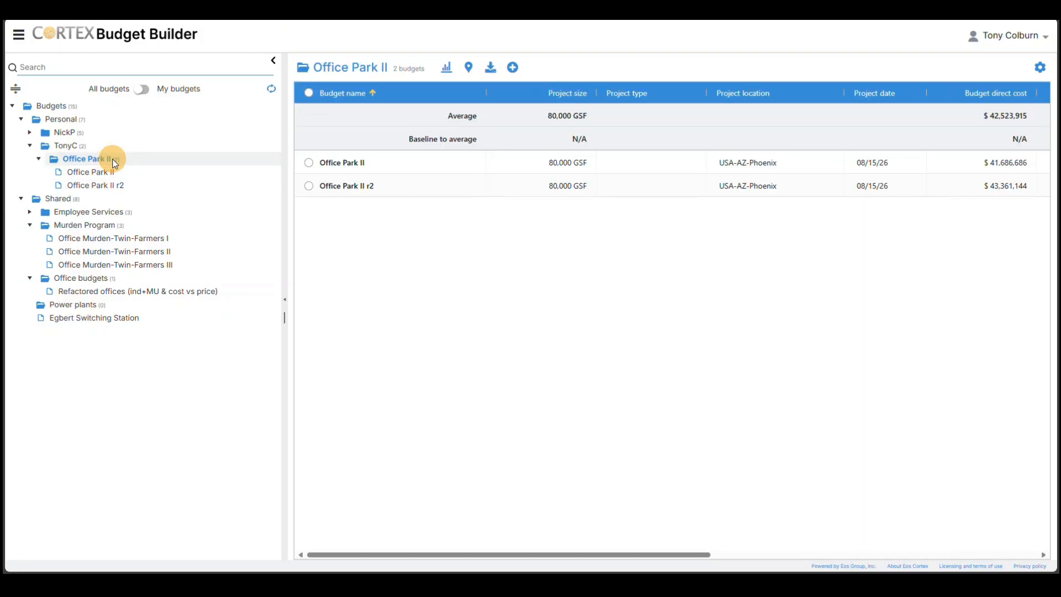
click(309, 94)
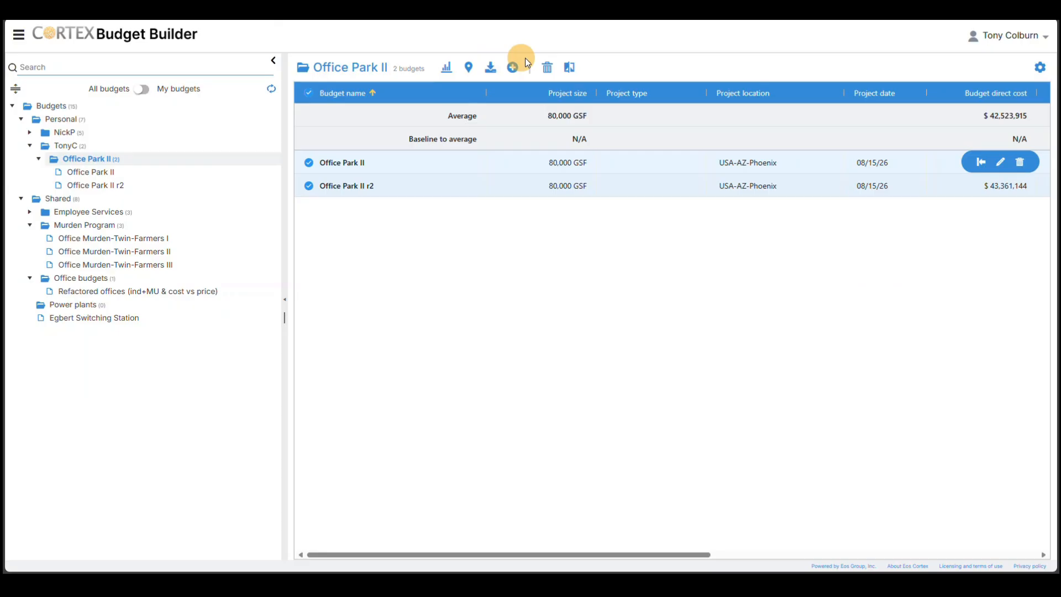
click(568, 68)
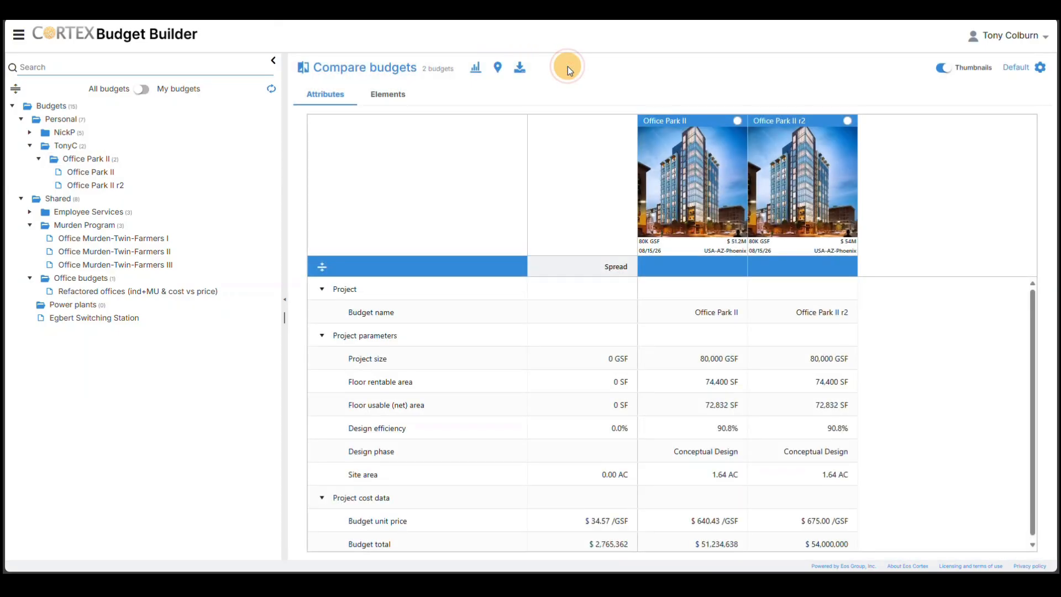
click(274, 61)
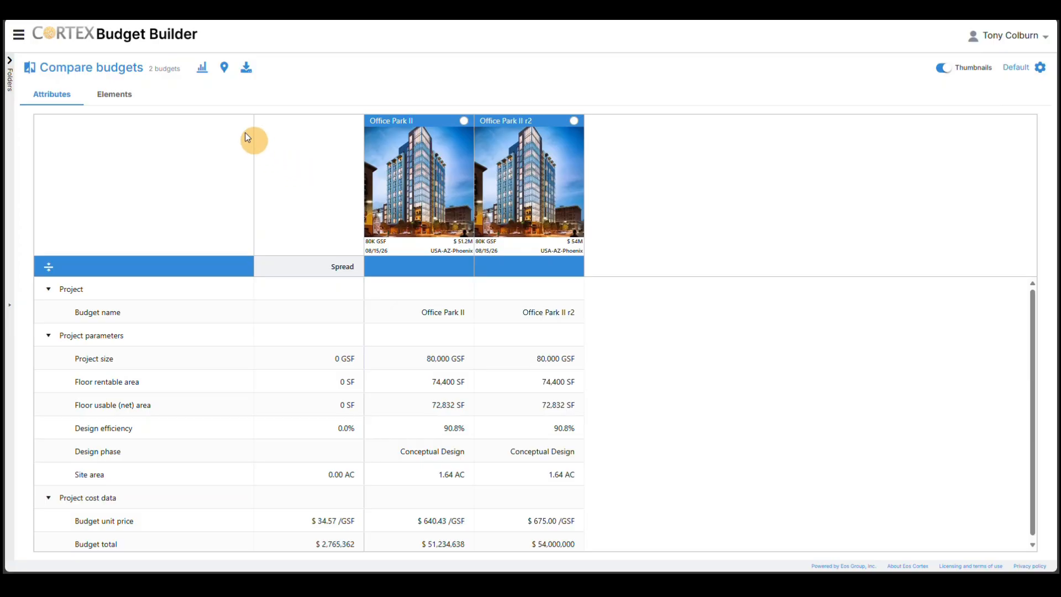
- Show the compared budgets' elements collapsed to the top-level Uniformat groups, and display their comparison chart
click(120, 98)
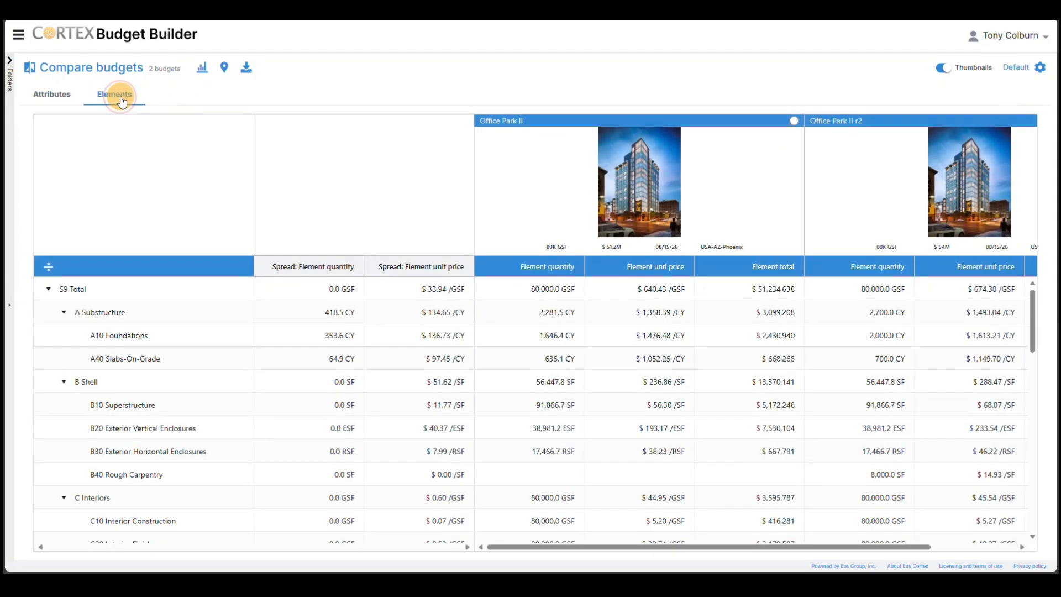
click(47, 267)
click(48, 268)
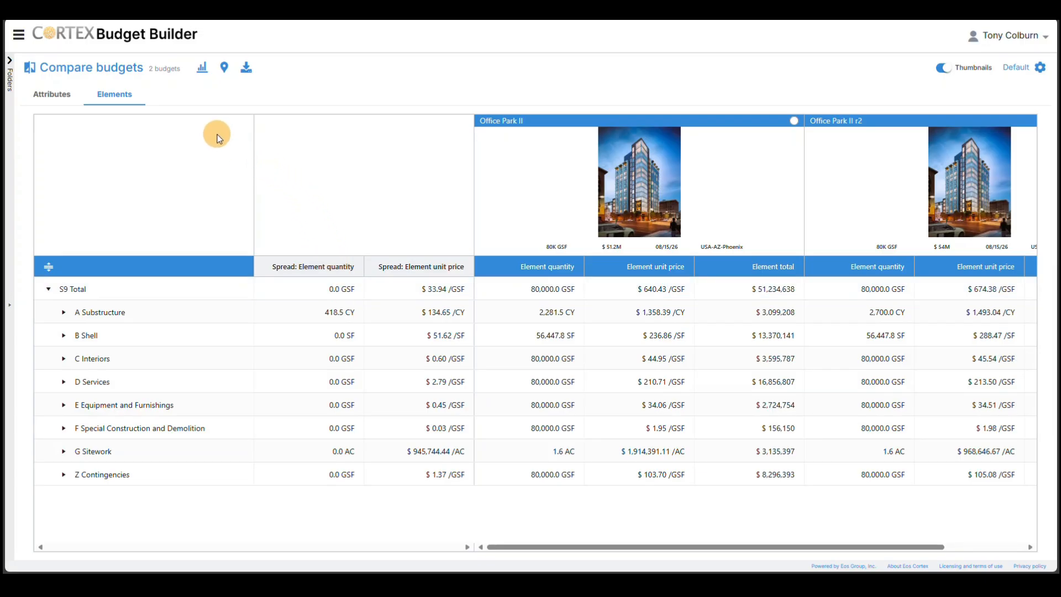
click(203, 70)
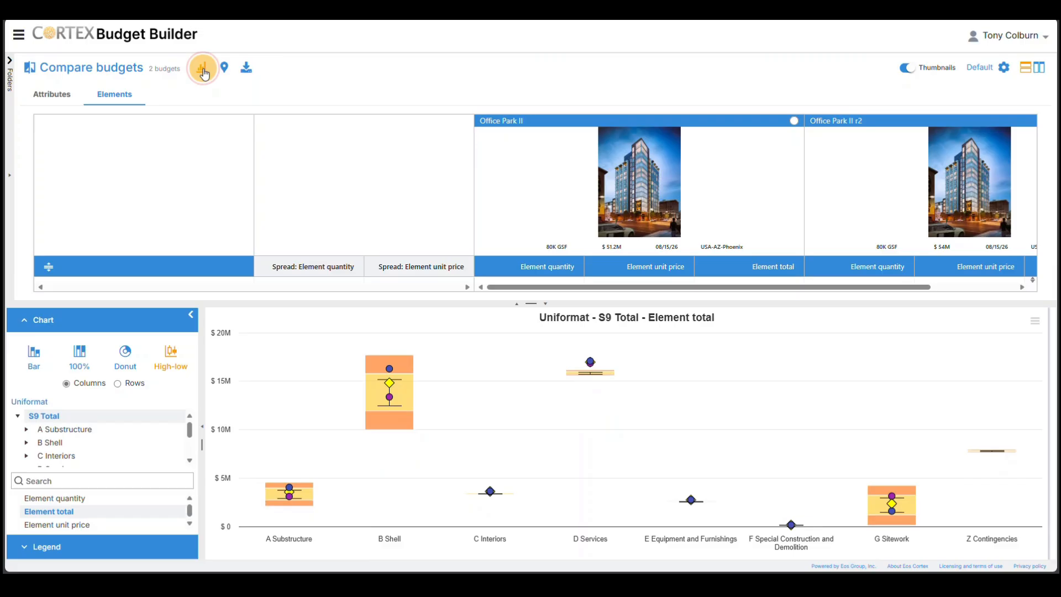